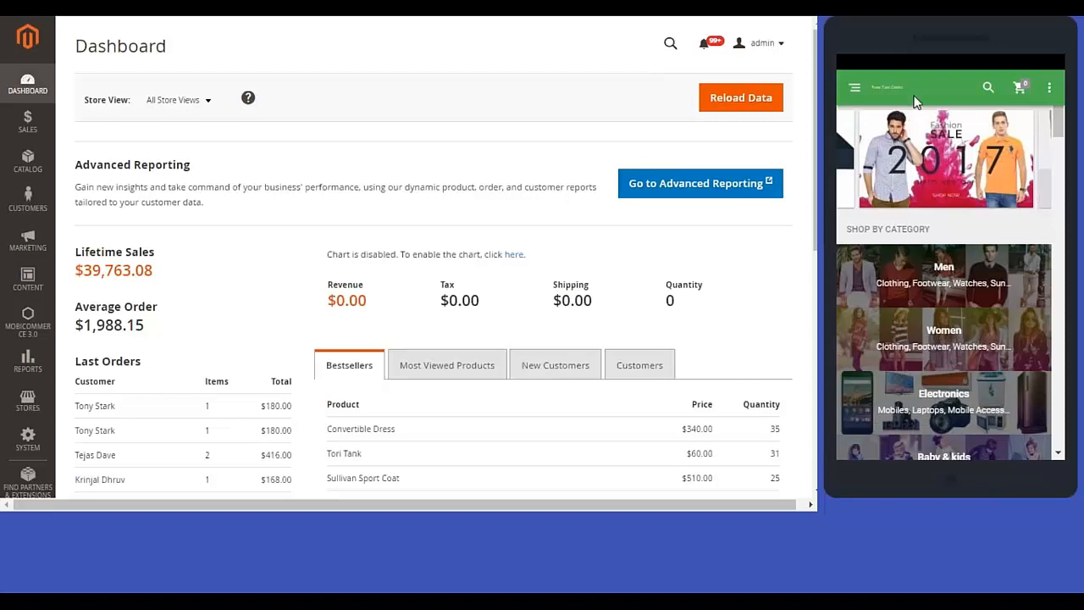
Browse the mobile app's home page categories and new arrivals, and view the Men category's product list.
scroll(942, 144, "down", 10)
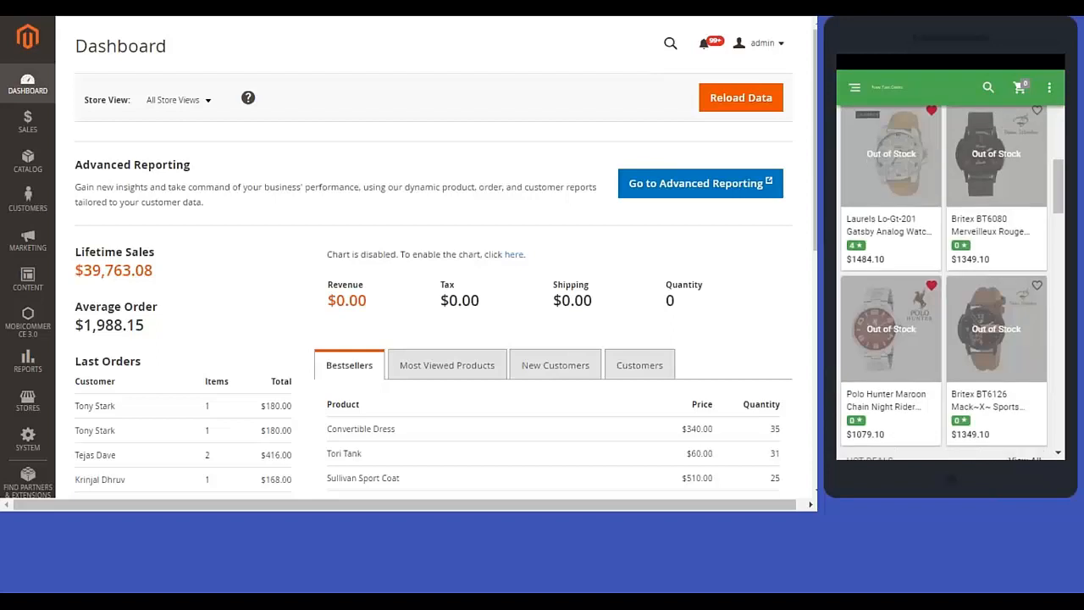
scroll(938, 183, "up", 9)
scroll(937, 183, "down", 12)
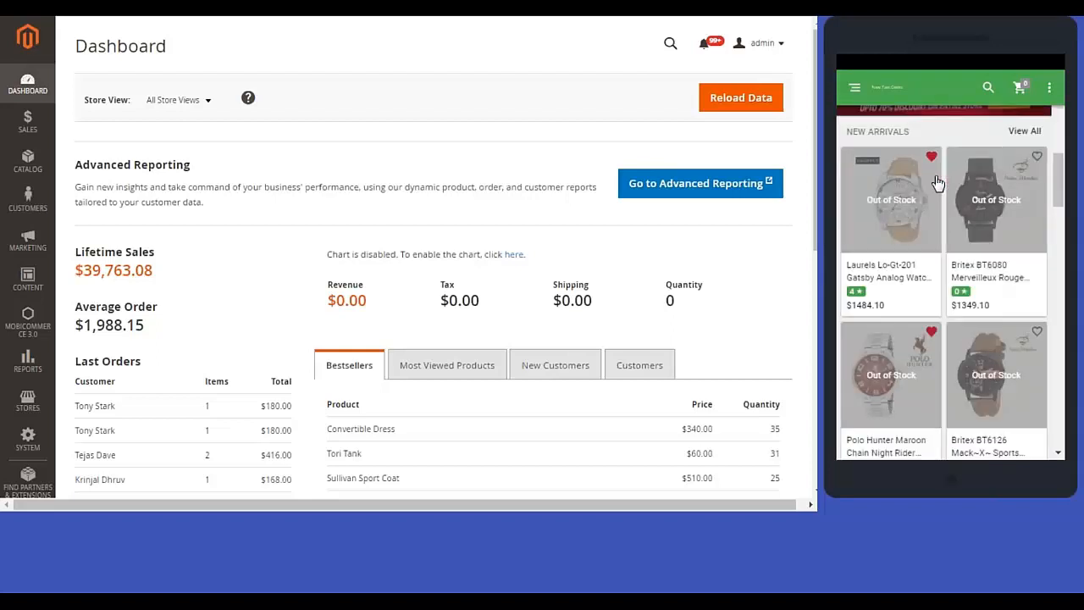
scroll(938, 183, "up", 5)
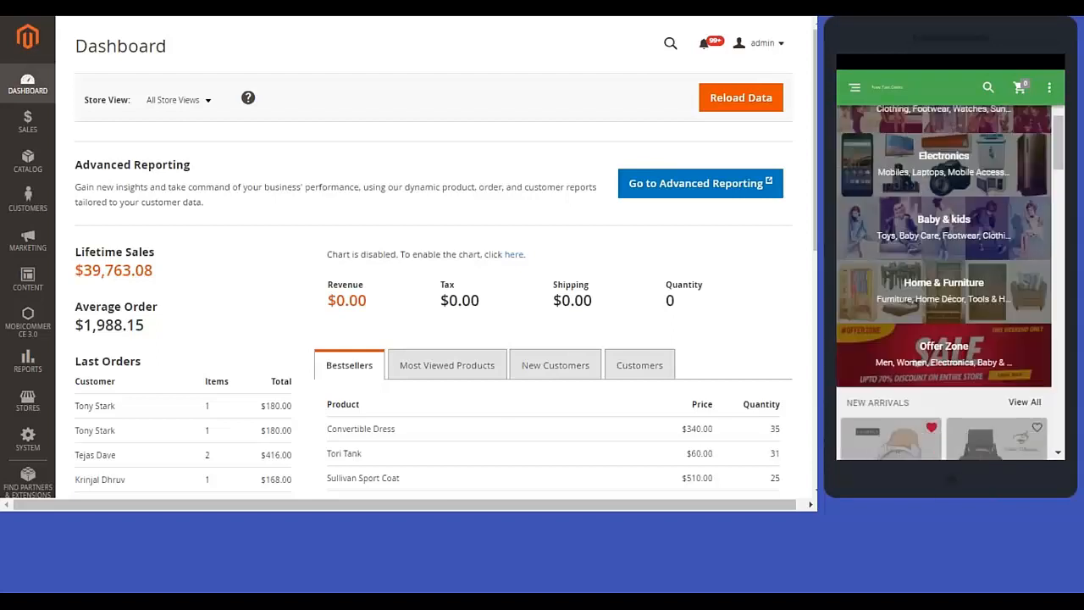
left_click(924, 178)
left_click(898, 120)
left_click(856, 120)
left_click(1038, 151)
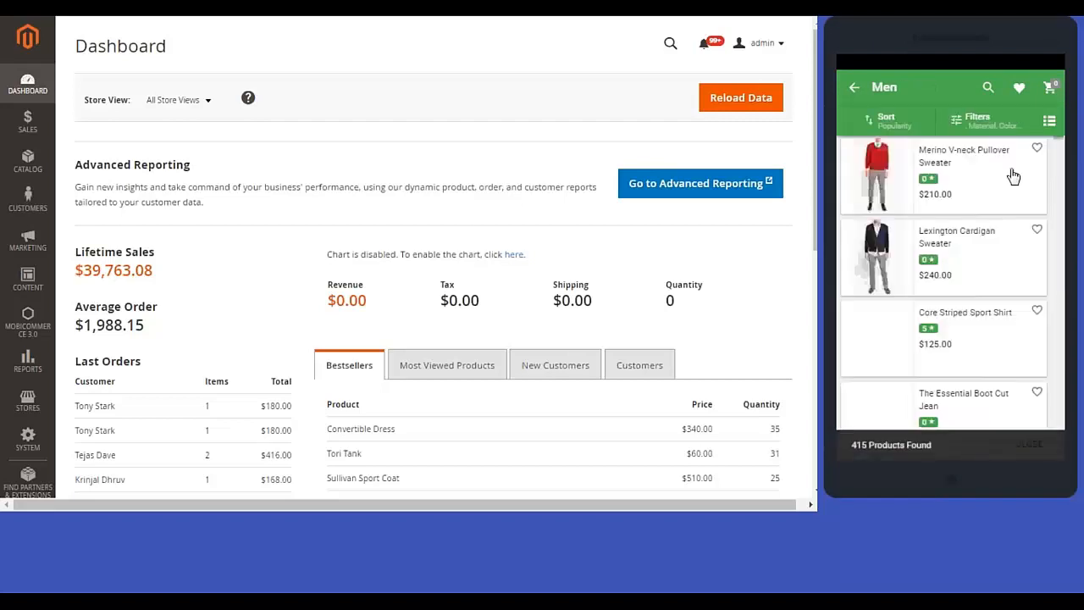
Add the Jackie O Round Sunglasses to the cart in the mobile app and proceed to checkout.
left_click(981, 178)
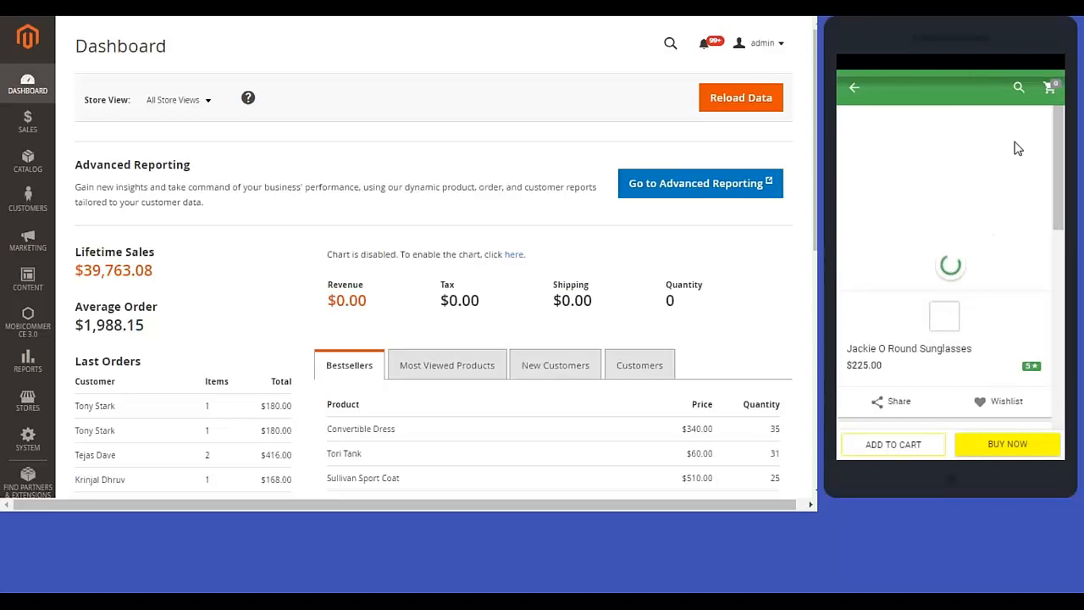
left_click(1047, 88)
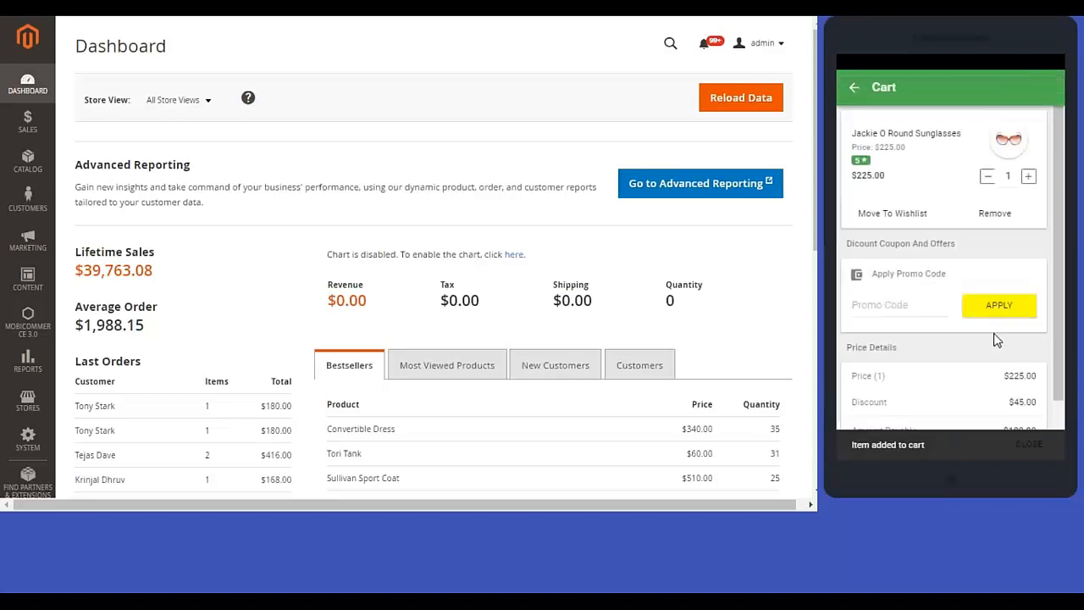
scroll(993, 338, "down", 1)
left_click(1031, 449)
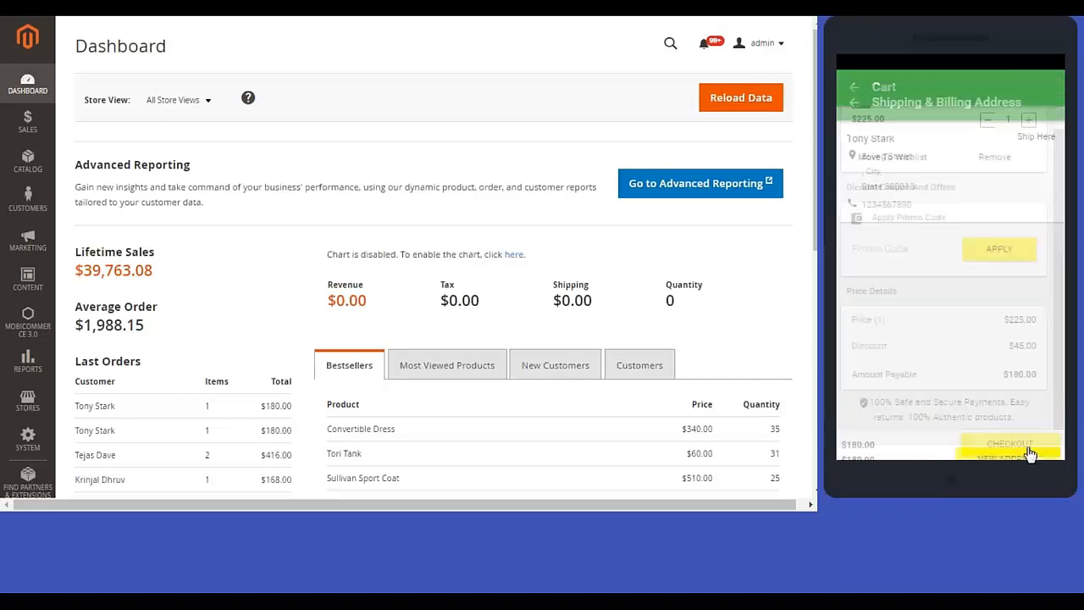
left_click(1019, 443)
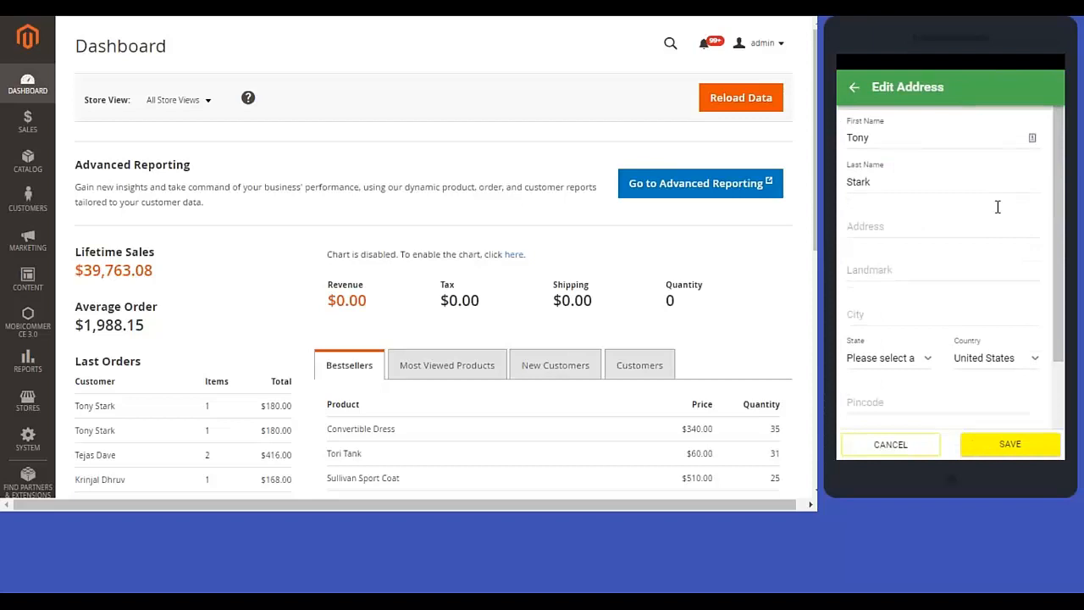
left_click(855, 88)
left_click(1021, 126)
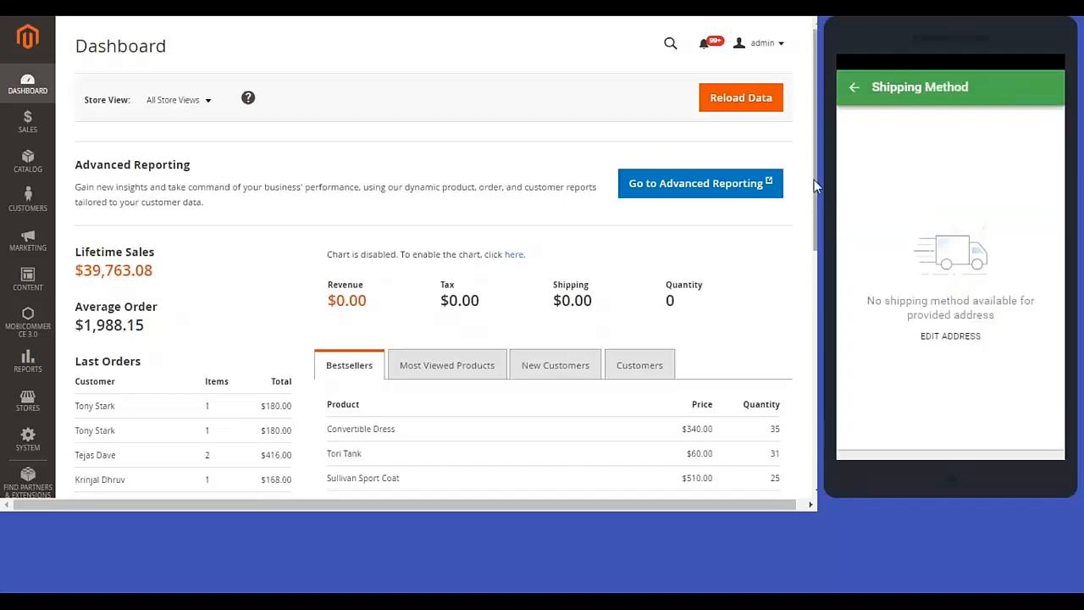
left_click(853, 92)
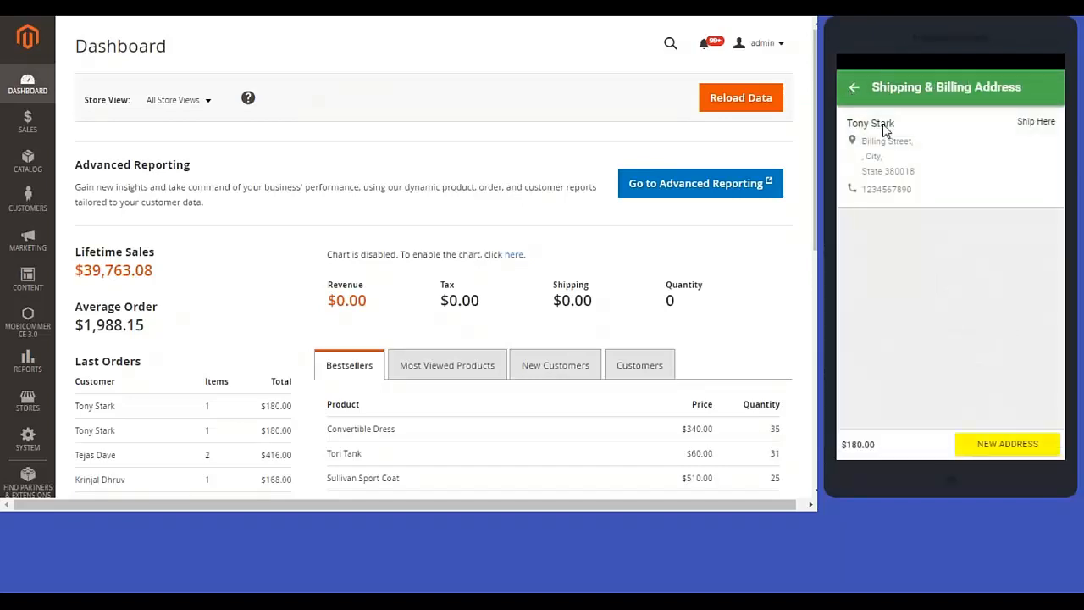
Ship the order to the saved address using the fixed $5.00 Flat Rate shipping method.
left_click(1024, 126)
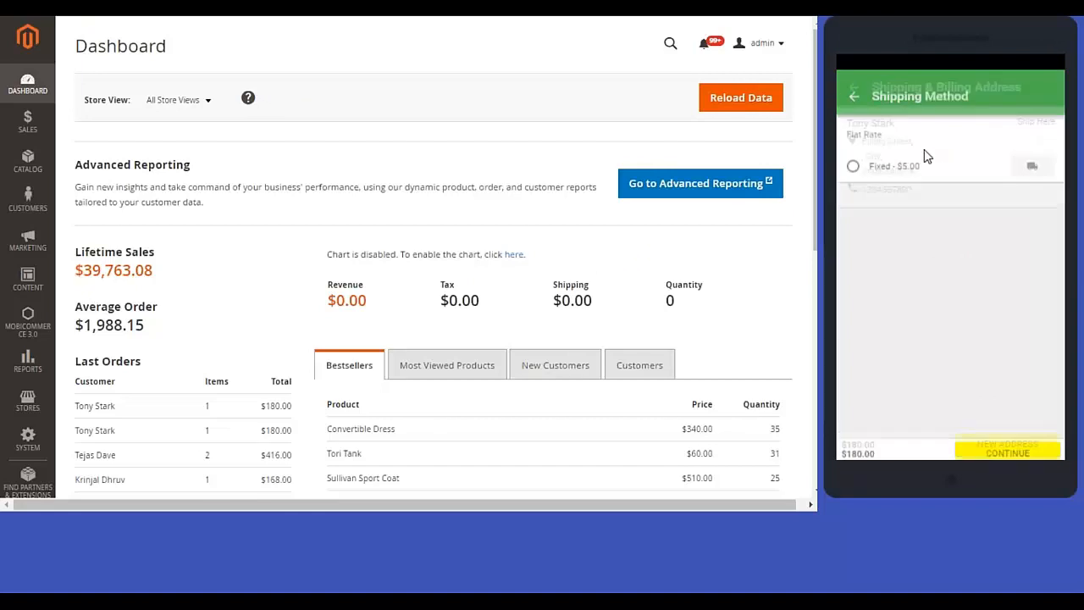
left_click(877, 166)
left_click(1021, 444)
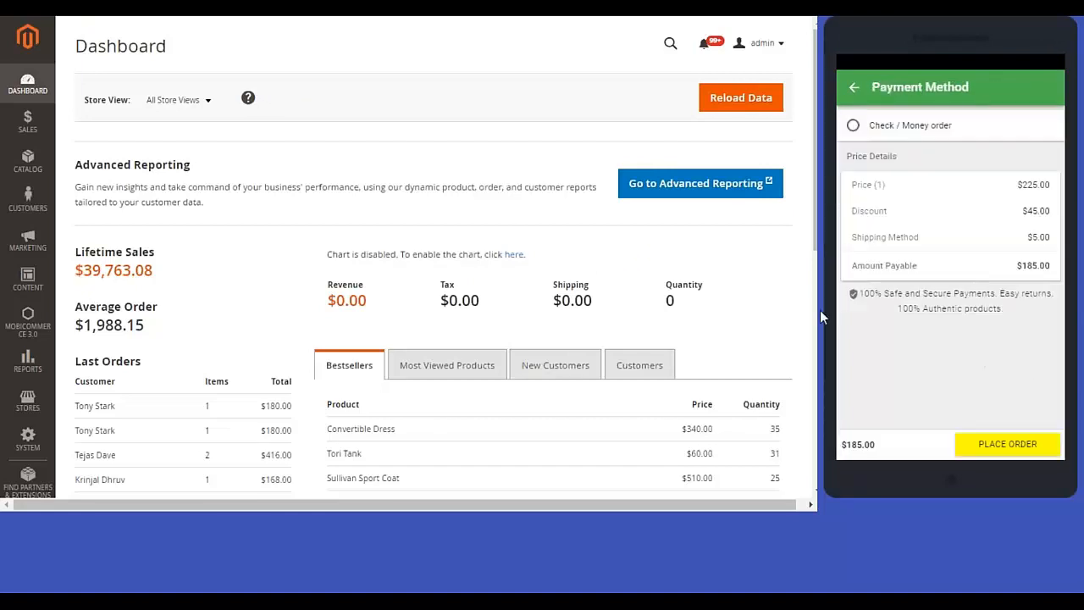
Place the order with Check / Money order as the payment method and return to shopping.
left_click(854, 127)
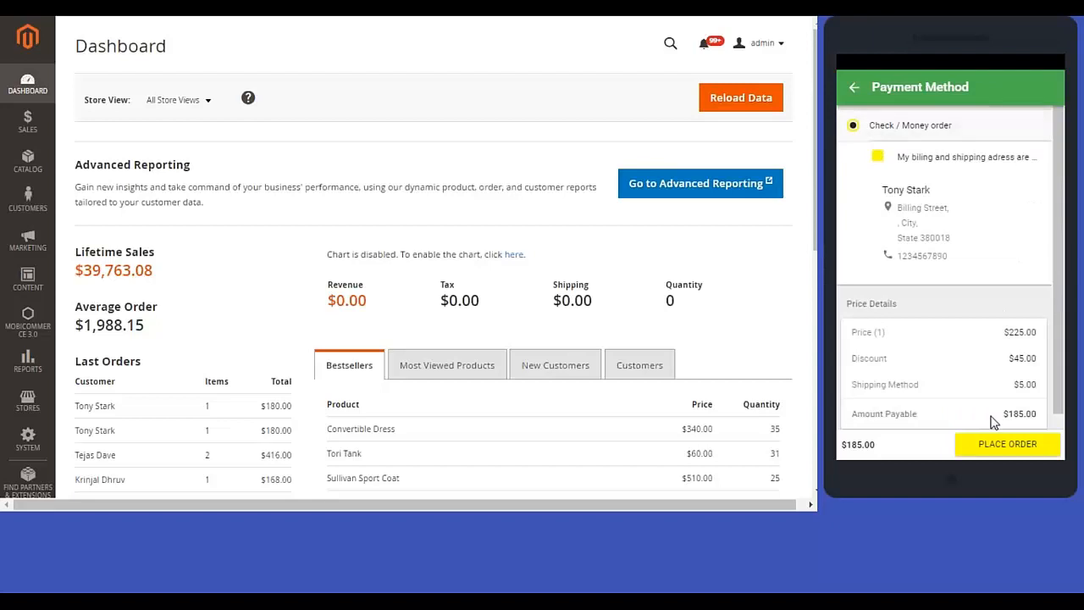
left_click(1003, 440)
left_click(949, 447)
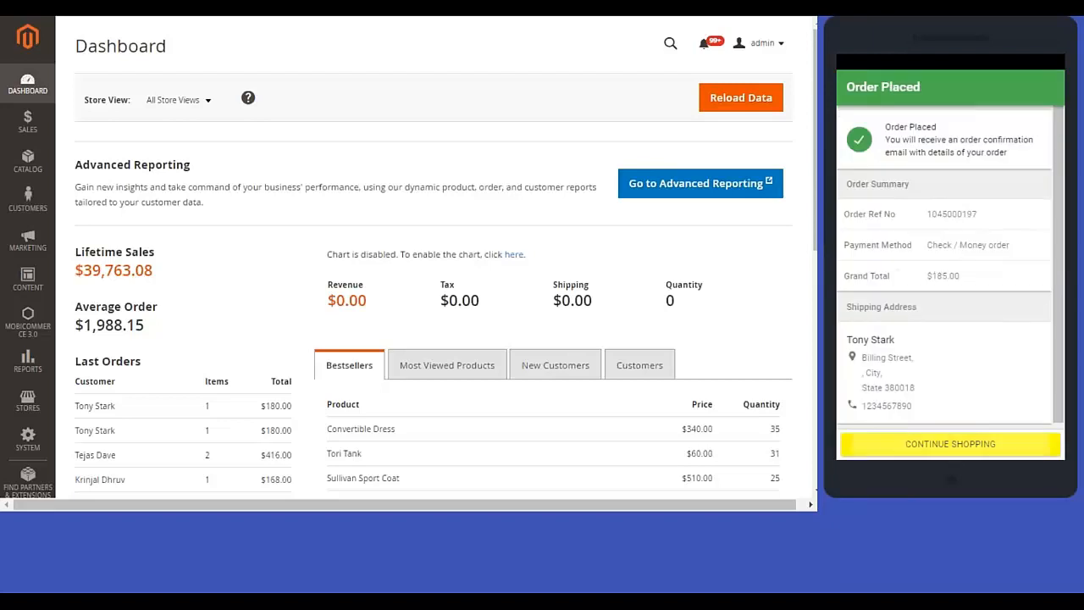
Look through the mobile app's home page sections and its search screen.
scroll(878, 237, "down", 8)
scroll(878, 237, "up", 8)
scroll(877, 237, "down", 10)
scroll(944, 254, "up", 10)
left_click(988, 88)
left_click(876, 100)
left_click(855, 88)
left_click(1003, 170)
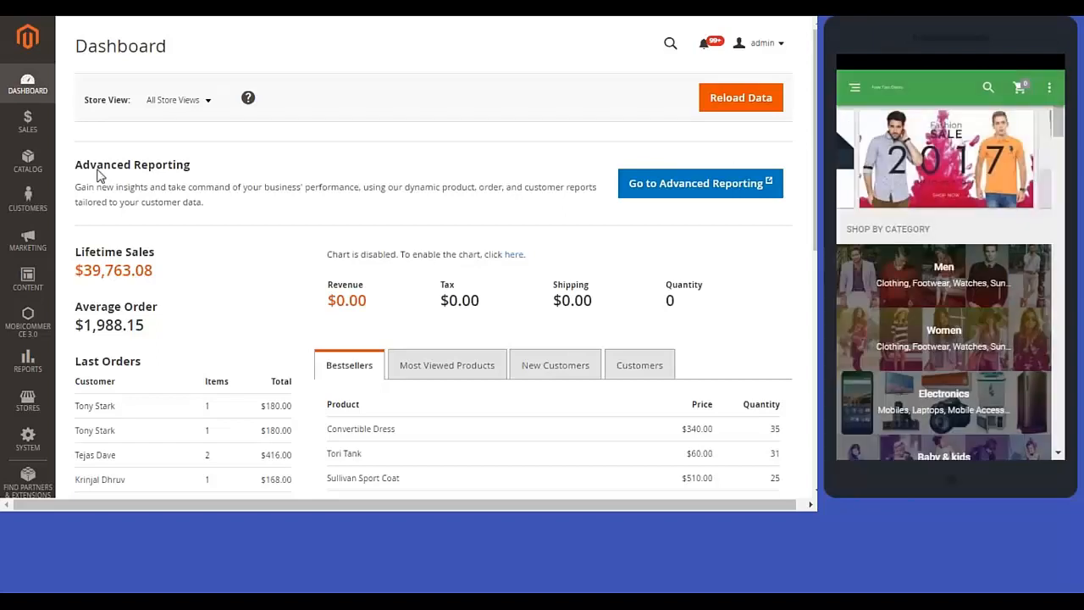
Sign in to the Magento admin as admin with the account password.
left_click(14, 333)
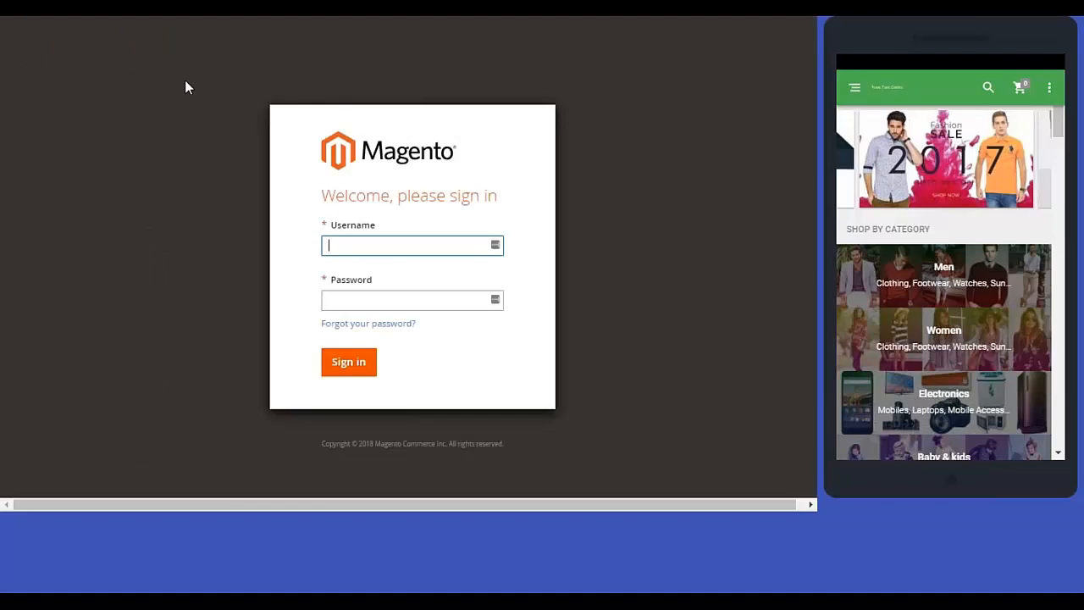
key("Tab")
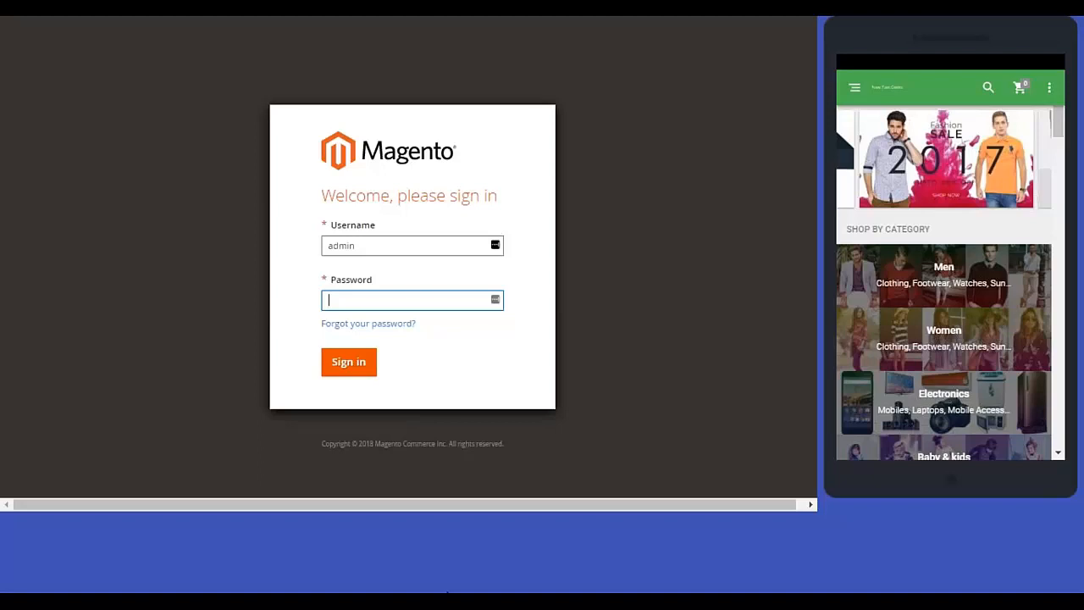
key("ctrl+v")
left_click(363, 367)
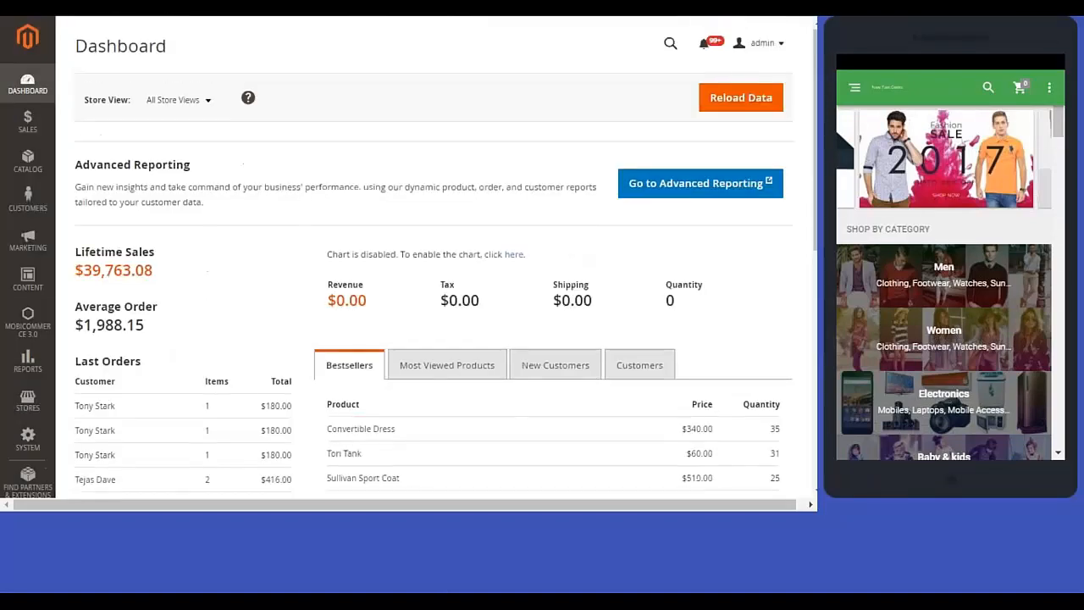
Open the New Test Demo app for editing from MobiCommerce's list of mobile apps.
left_click(25, 327)
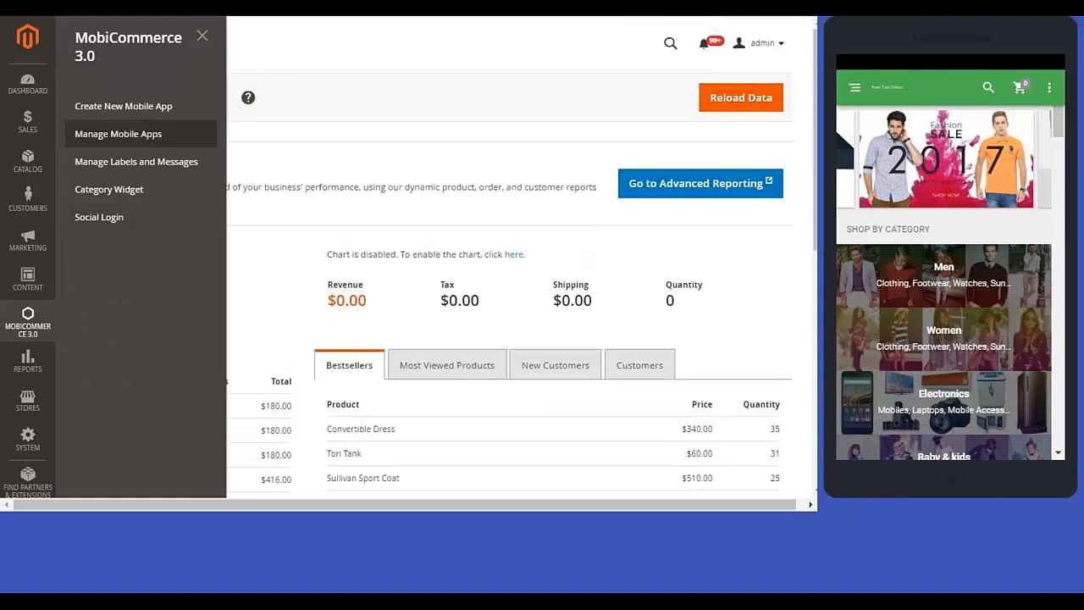
left_click(153, 134)
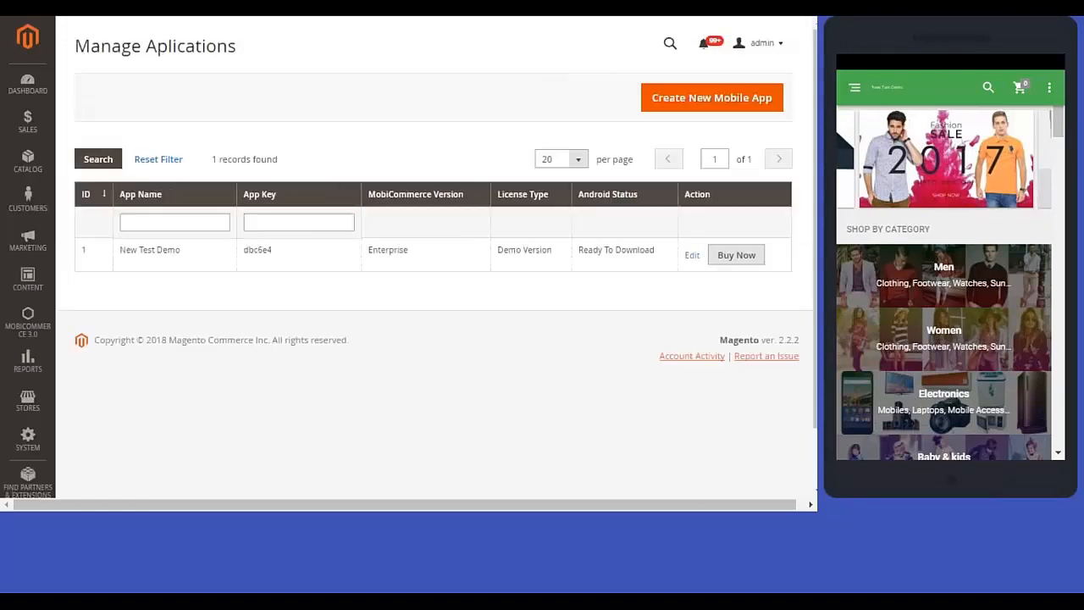
left_click(691, 256)
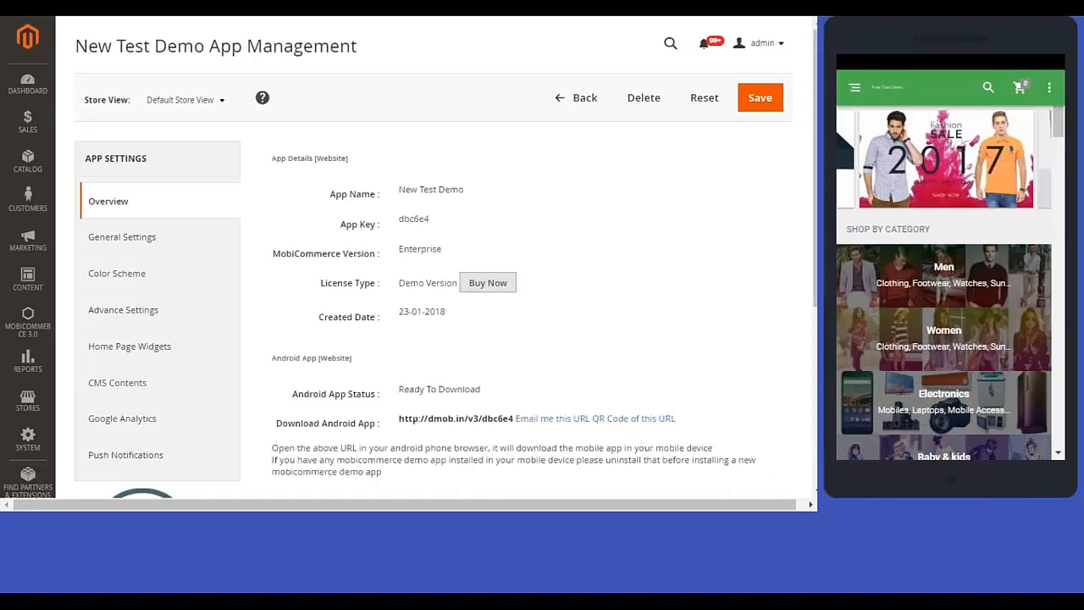
Review the New Test Demo app's general settings, including the push notification options.
left_click(172, 246)
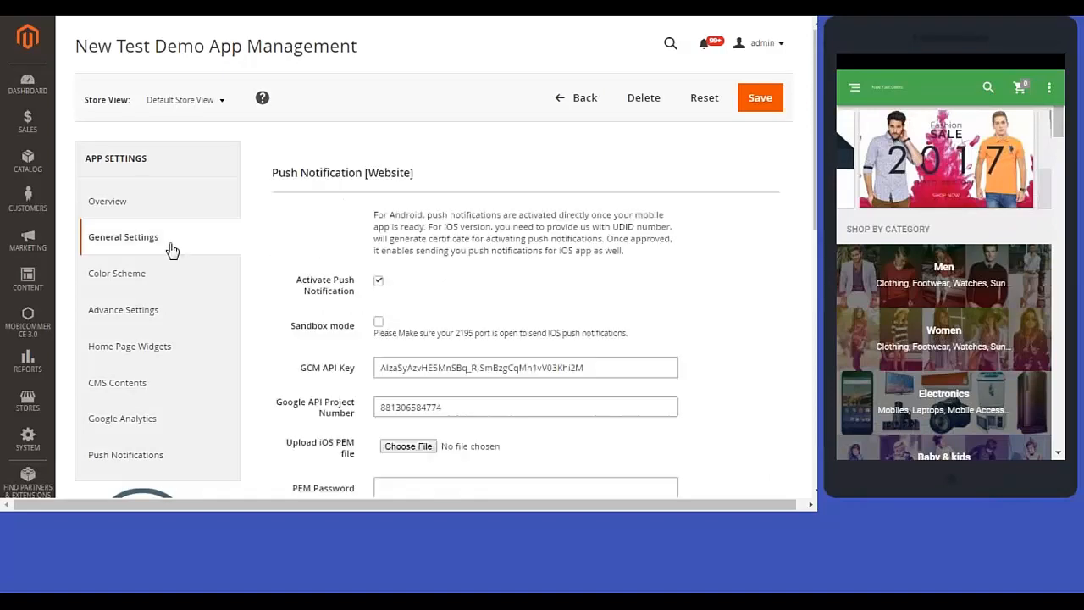
scroll(169, 249, "down", 10)
scroll(423, 280, "up", 10)
Set the Android primary color to Indigo in the app's color scheme.
left_click(143, 272)
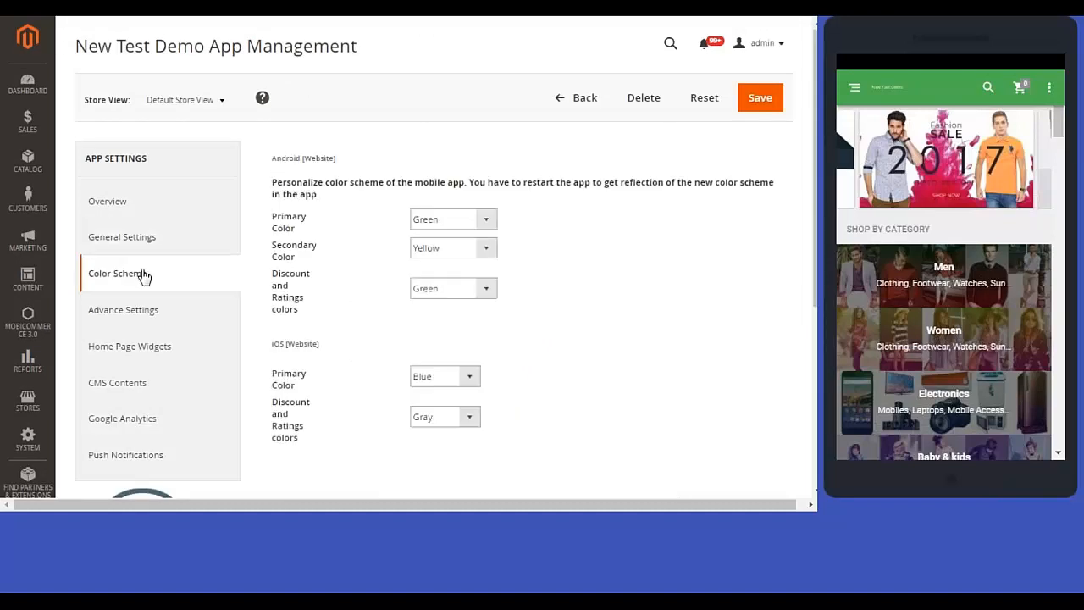
left_click(490, 224)
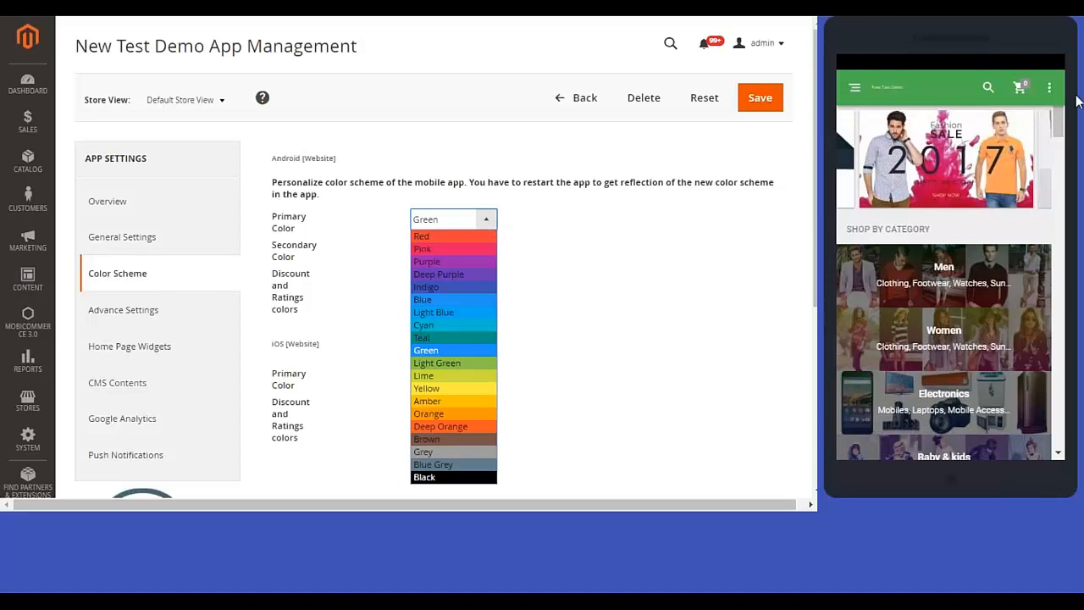
left_click(993, 104)
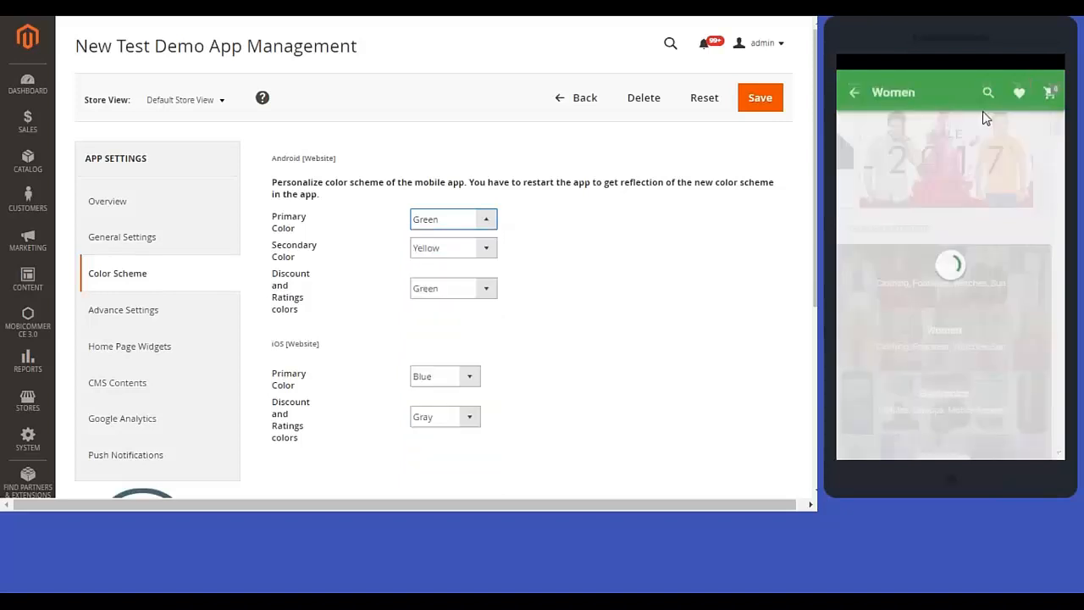
left_click(485, 221)
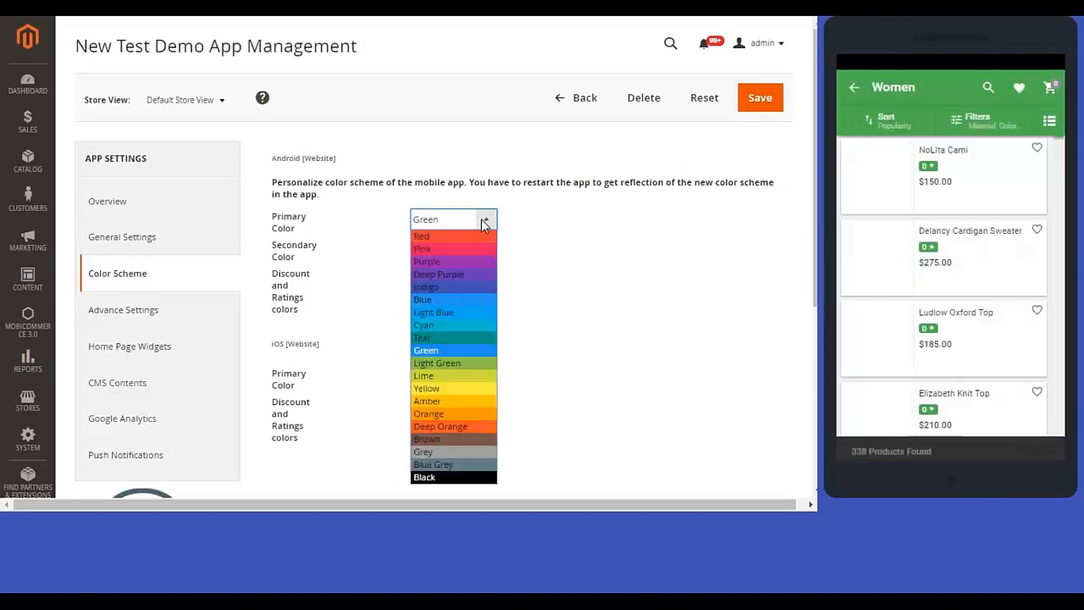
left_click(487, 288)
left_click(619, 250)
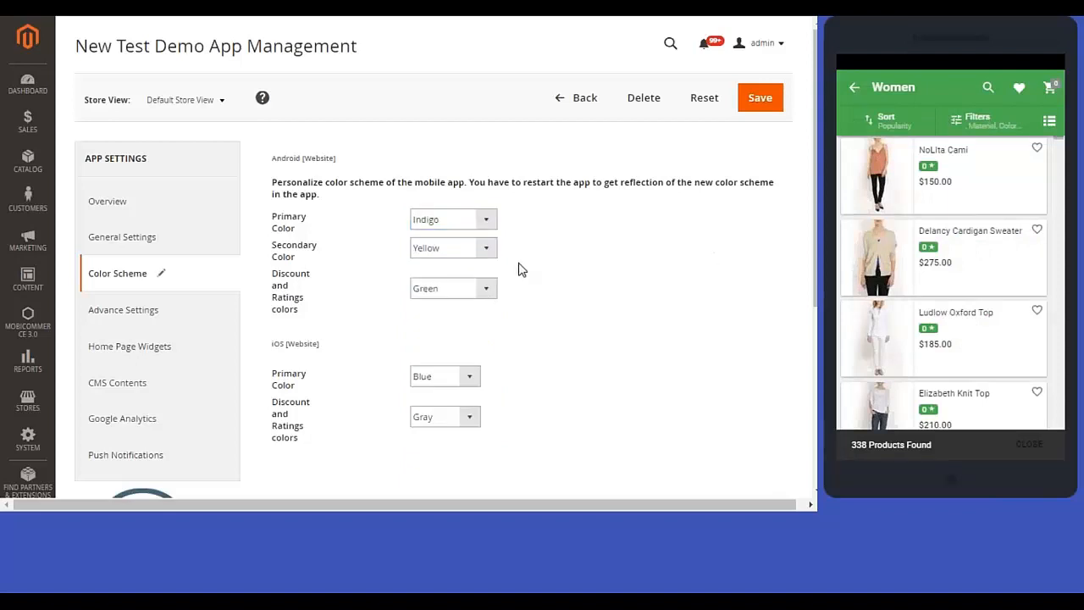
Set the Android secondary color to Red and save the app settings.
left_click(485, 248)
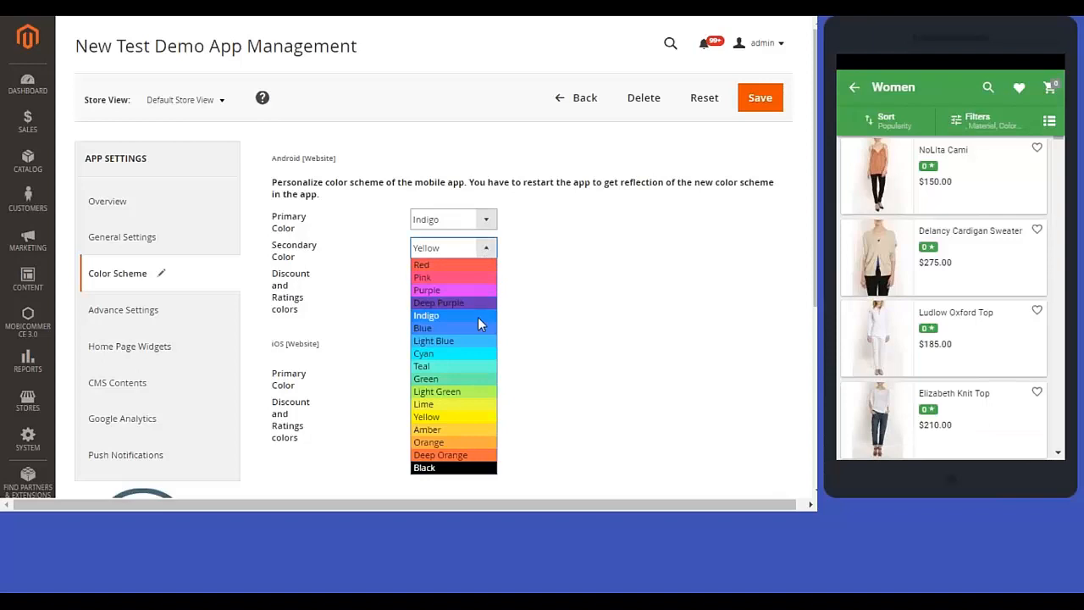
left_click(471, 266)
left_click(768, 108)
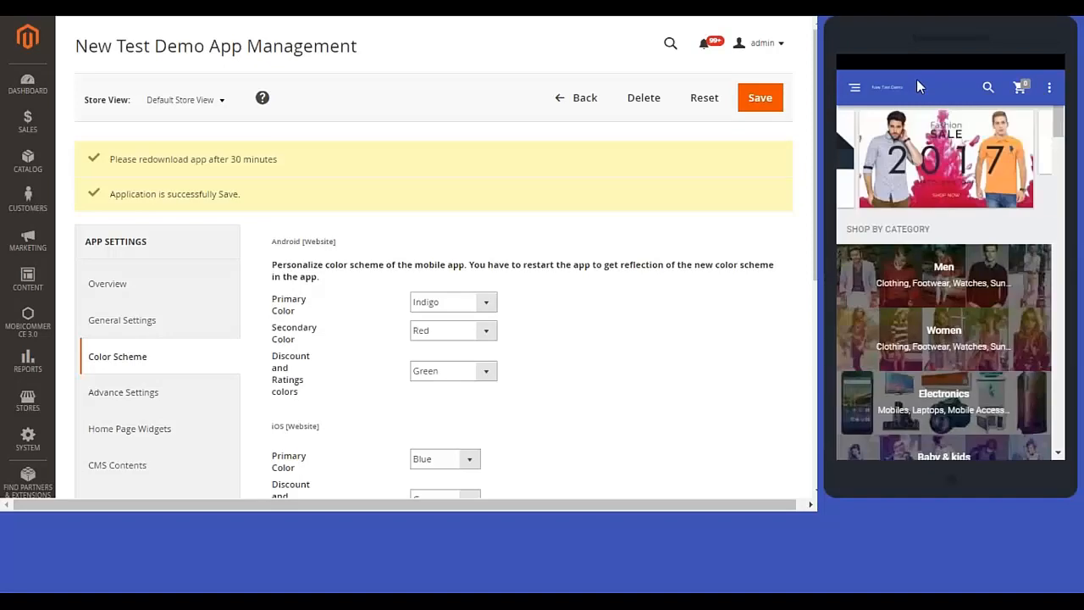
Check the new color scheme on the mobile app's home page, the Jackie O Round Sunglasses page and the search screen.
left_click(990, 88)
left_click(1038, 125)
scroll(951, 284, "down", 6)
scroll(943, 176, "down", 10)
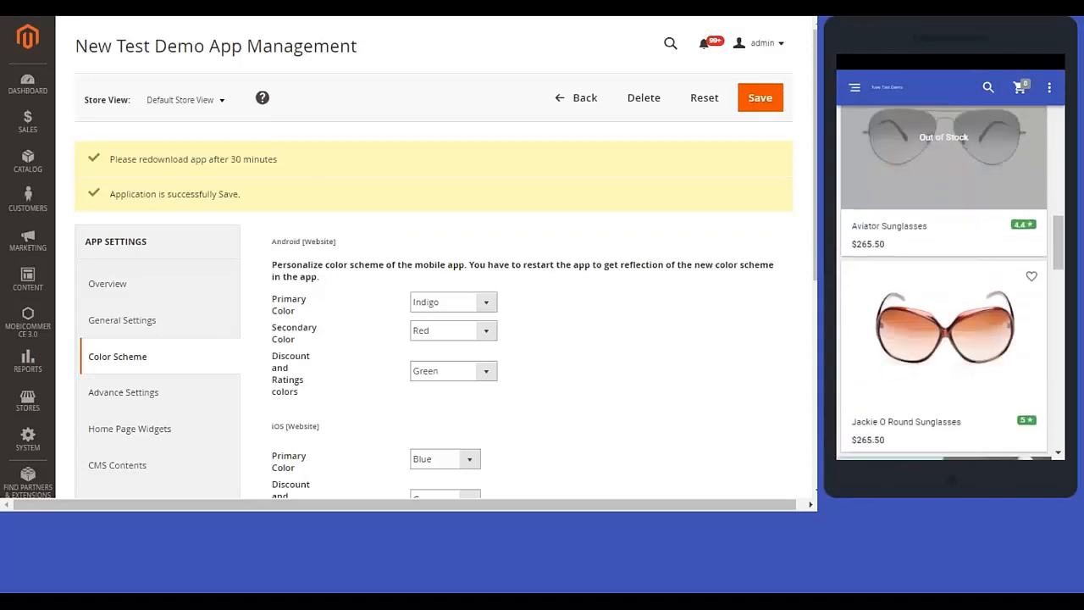
left_click(943, 176)
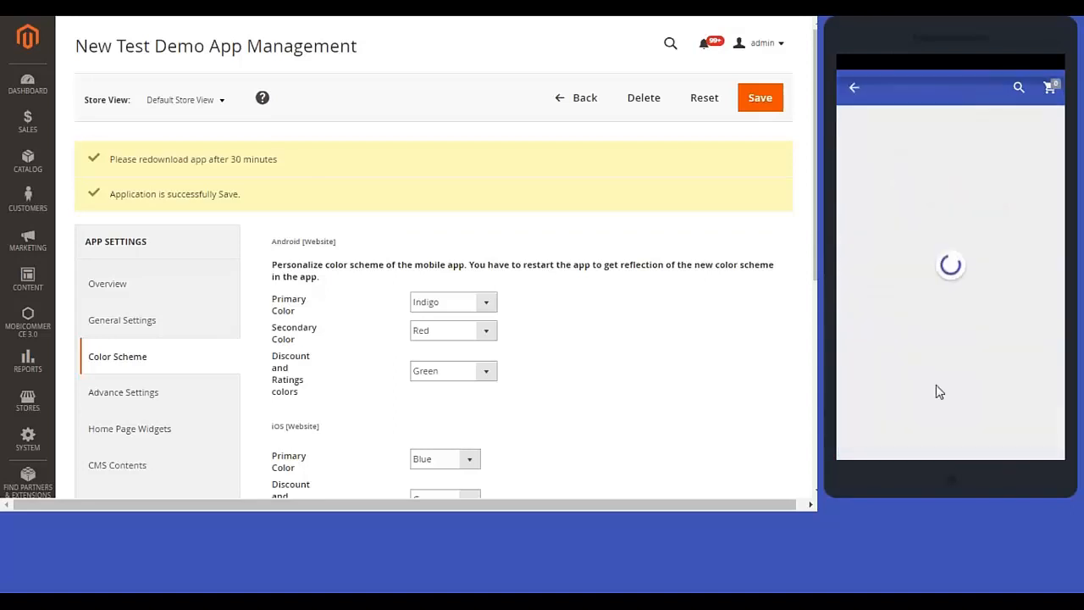
scroll(944, 238, "down", 10)
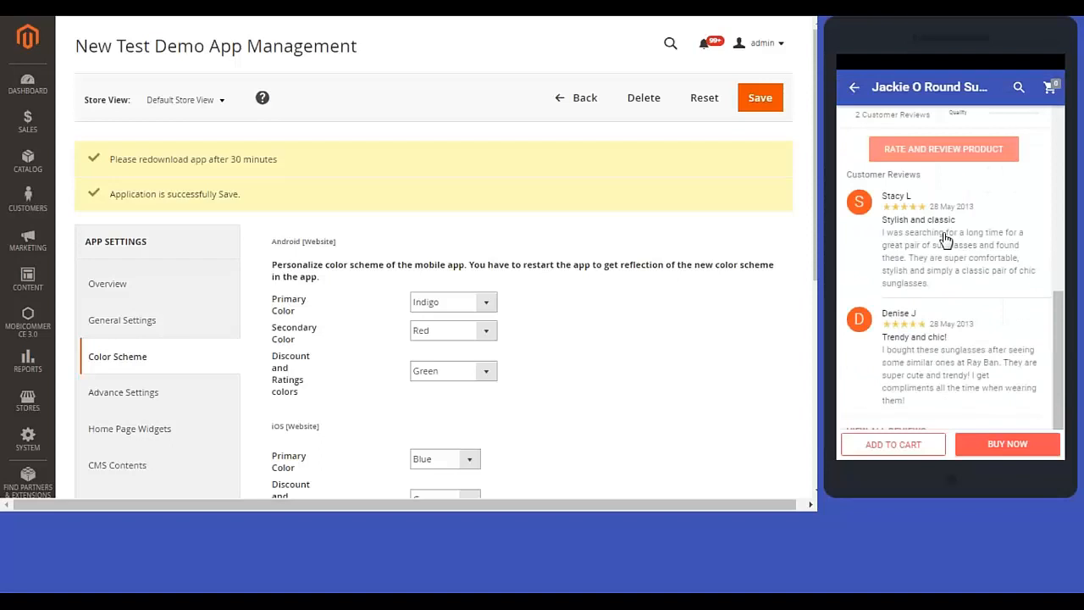
left_click(1017, 88)
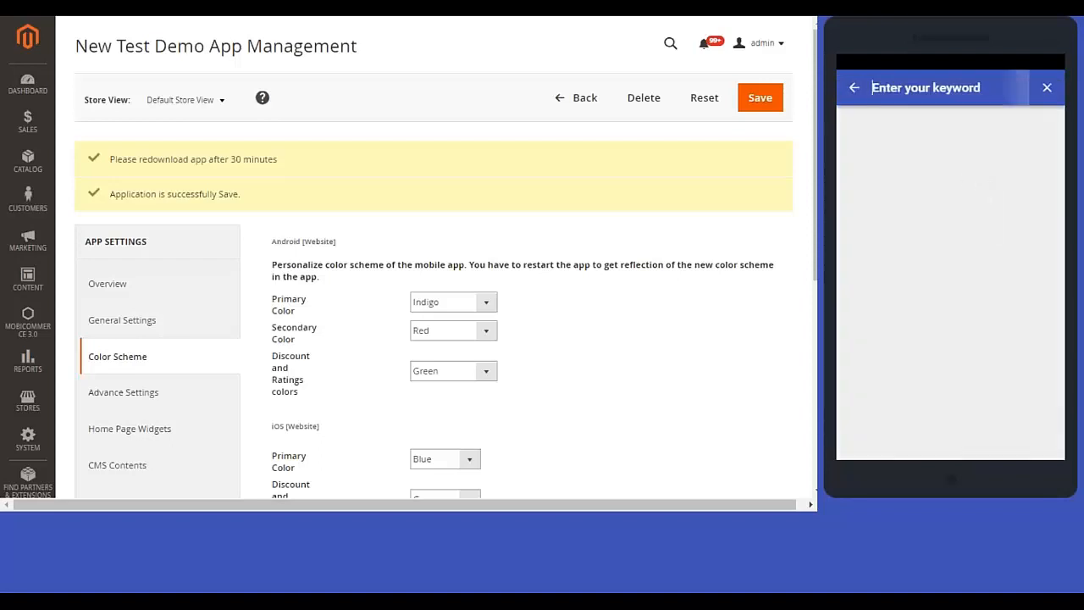
left_click(854, 98)
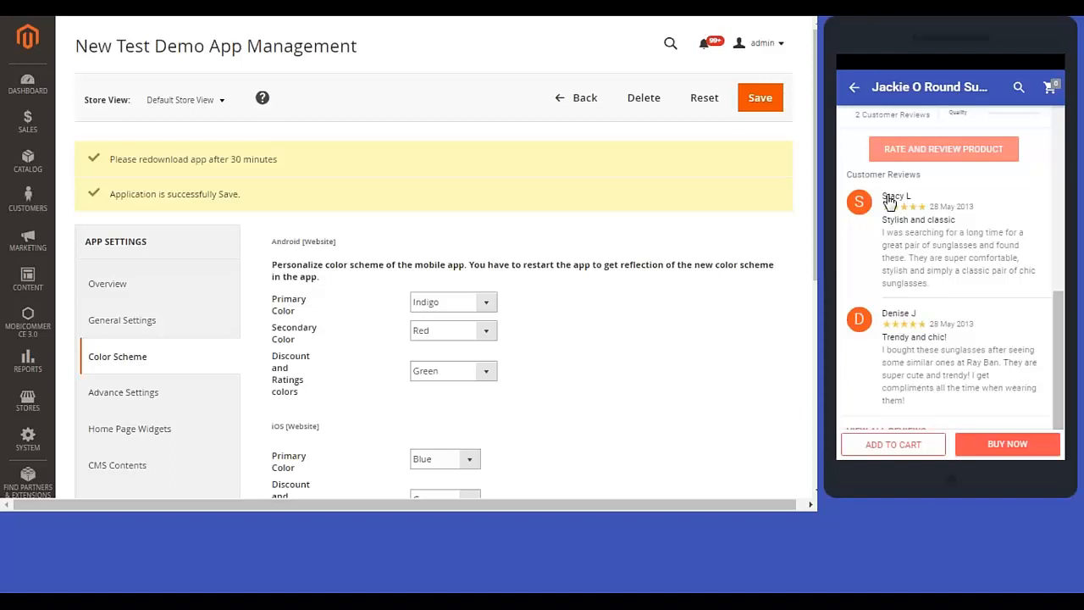
left_click(856, 87)
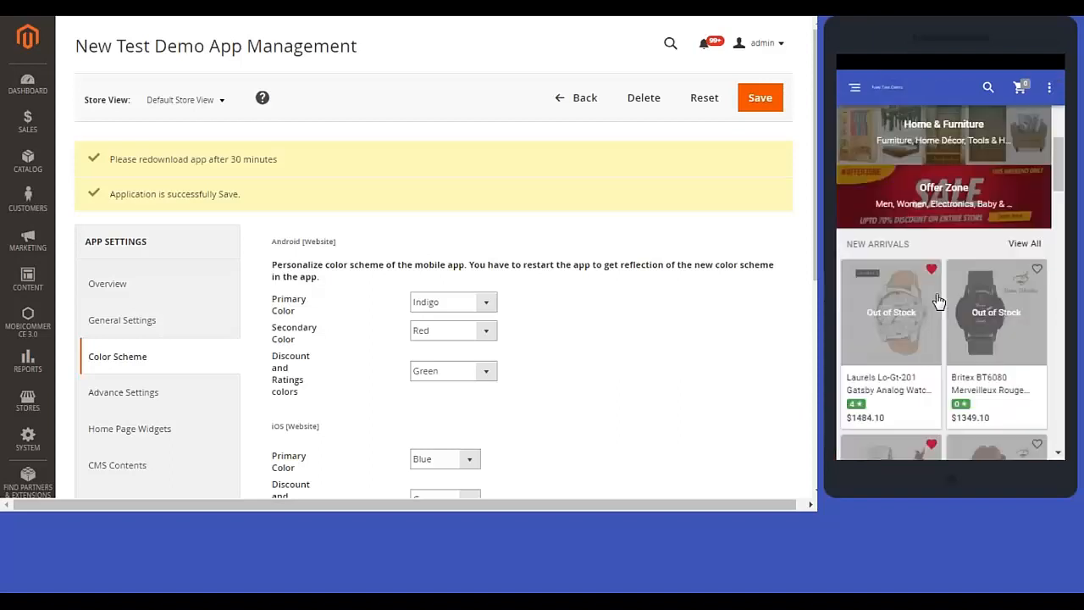
Review the category, image and miscellaneous options in the app's Advance Settings.
left_click(123, 398)
scroll(647, 314, "down", 4)
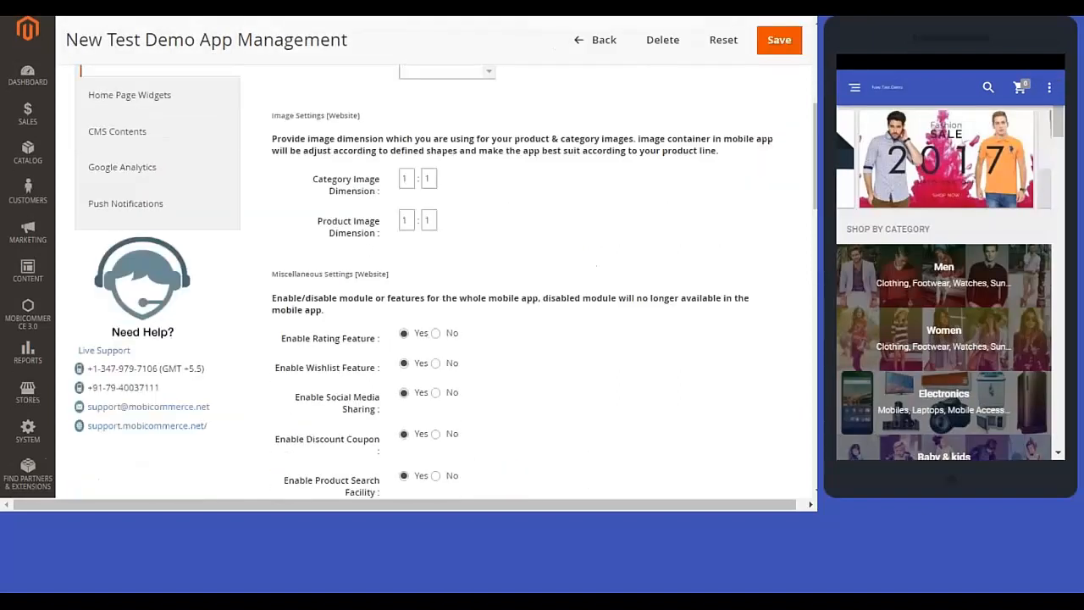
scroll(506, 292, "up", 3)
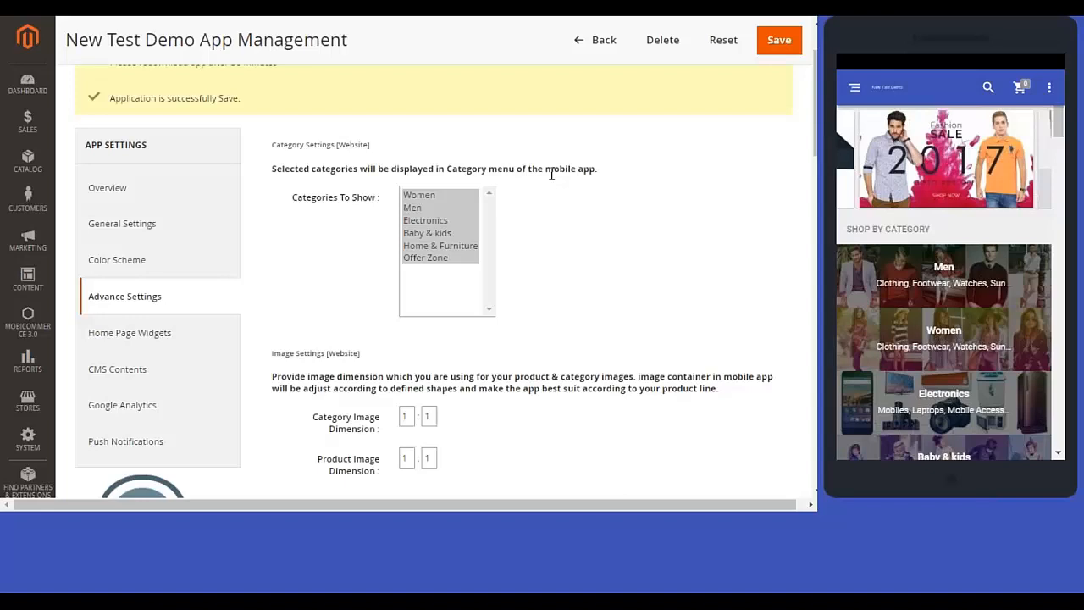
scroll(519, 144, "down", 2)
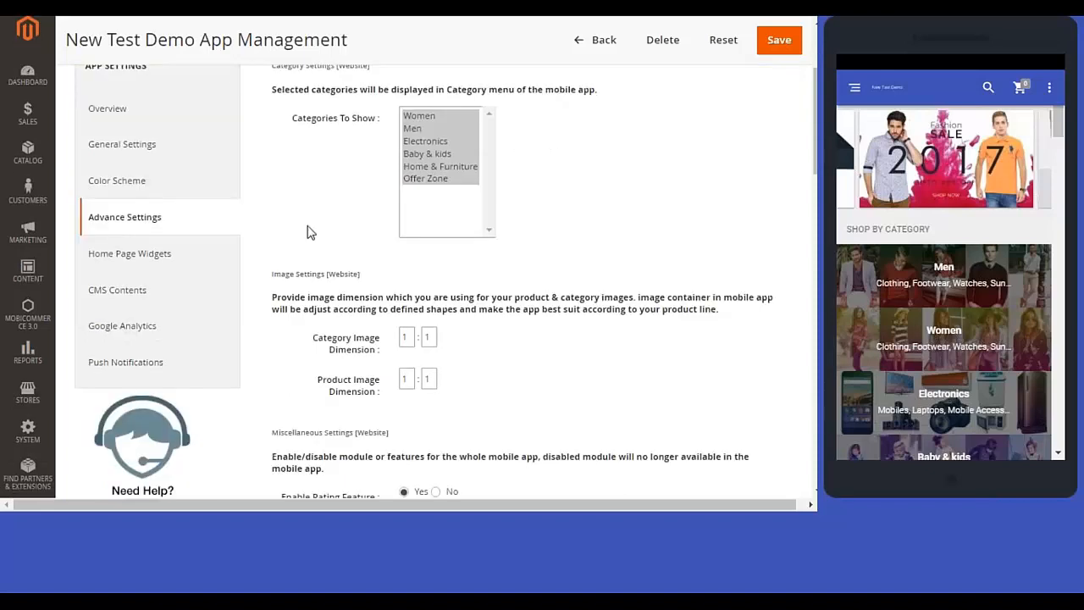
scroll(487, 277, "down", 6)
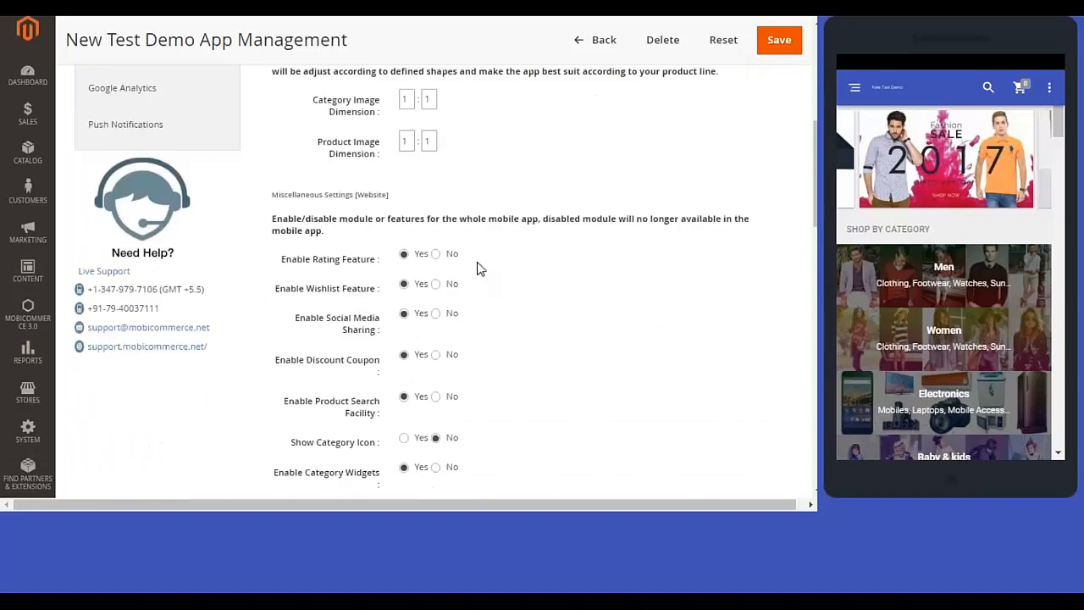
Inspect the wishlist, share and rating features on the mobile app's home page and the Jackie O Round Sunglasses page.
scroll(943, 325, "down", 10)
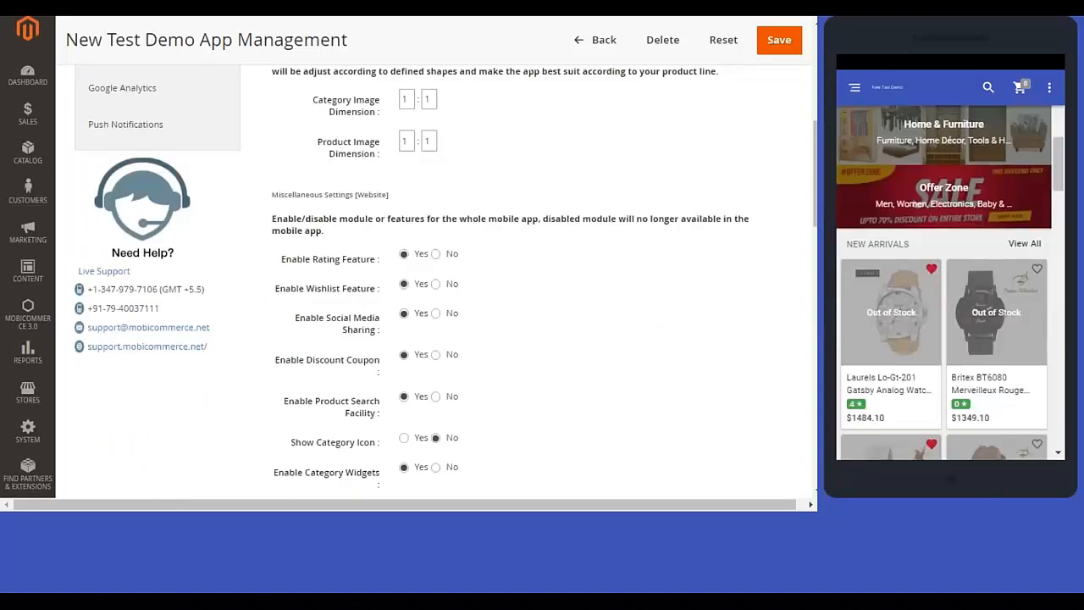
scroll(943, 325, "down", 5)
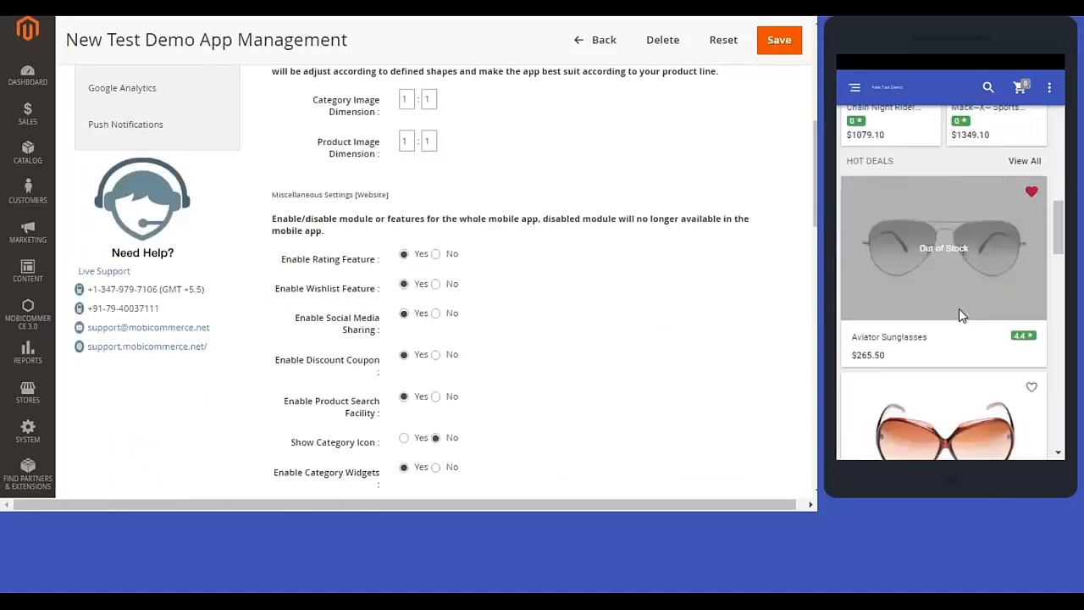
scroll(952, 267, "up", 1)
left_click(951, 265)
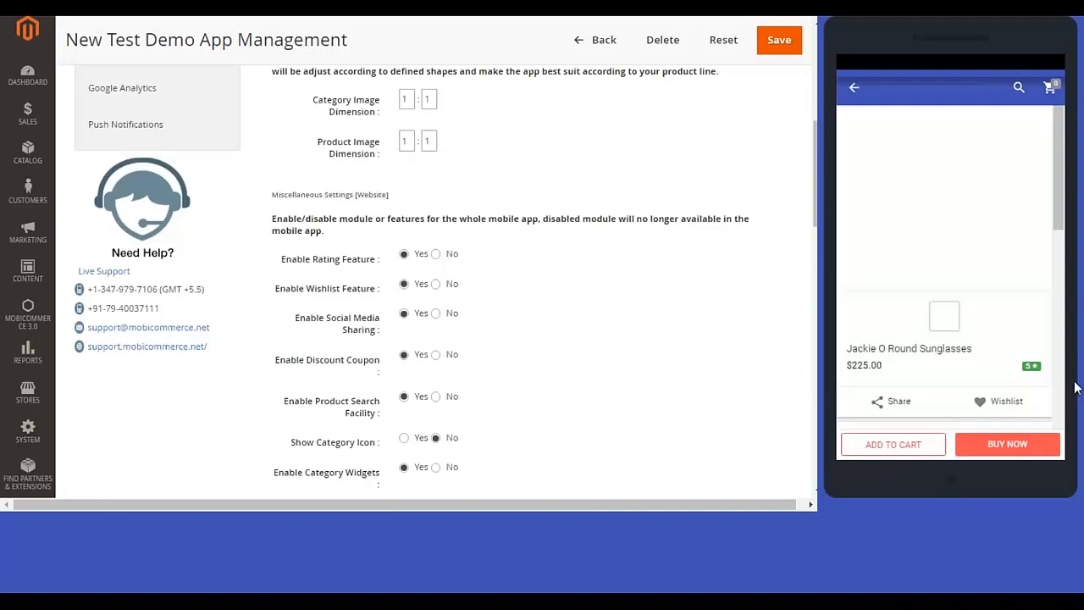
scroll(980, 399, "down", 3)
scroll(963, 237, "down", 3)
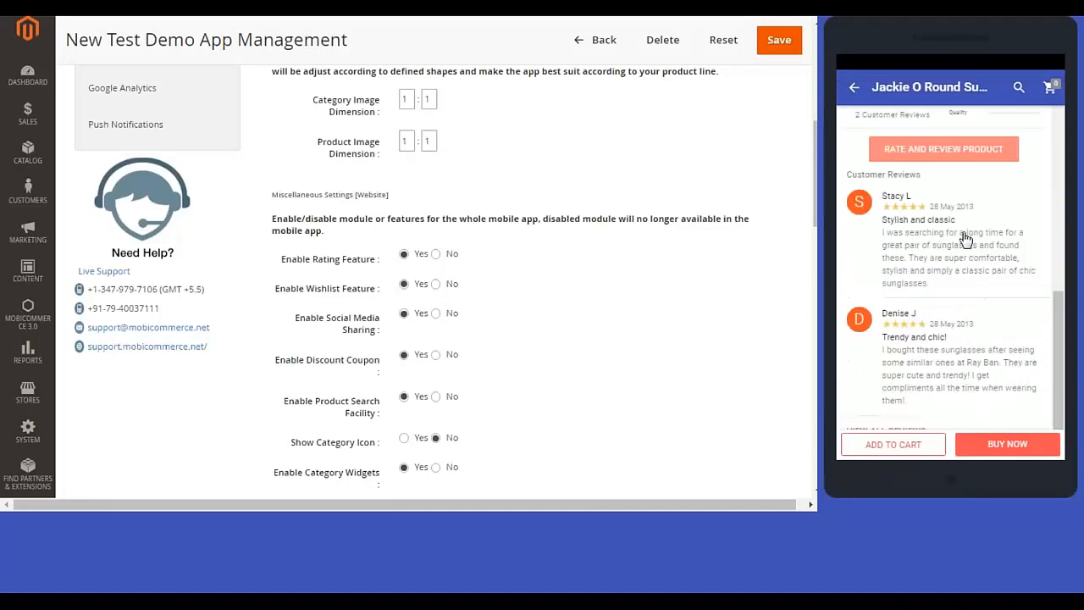
Disable the wishlist feature in the miscellaneous settings and save the app settings.
left_click(436, 285)
scroll(743, 274, "up", 2)
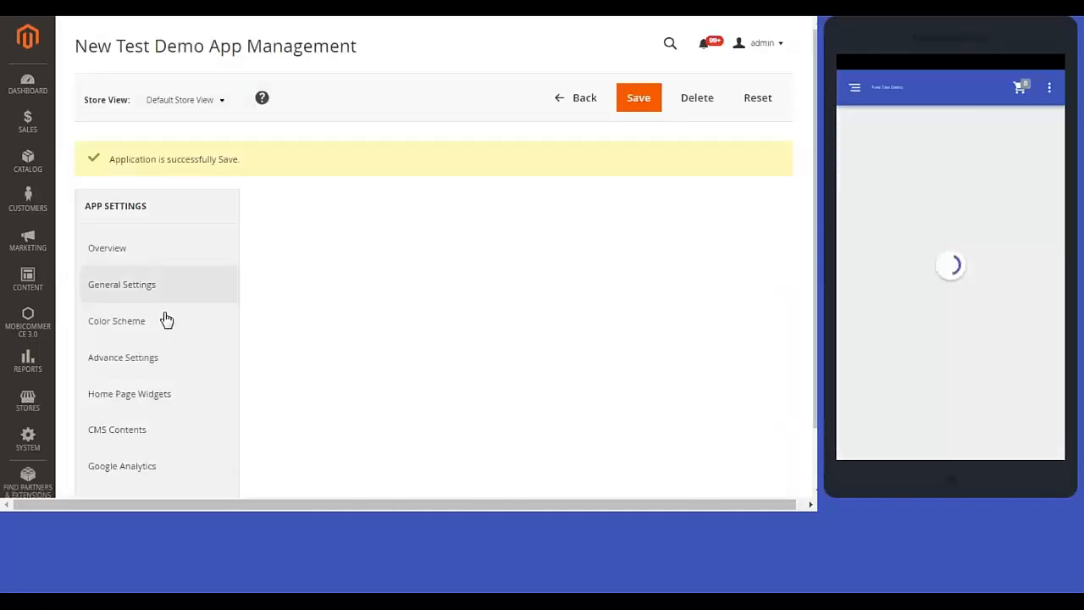
Reopen the Advance Settings and review the product detail, product listing and miscellaneous options.
left_click(160, 366)
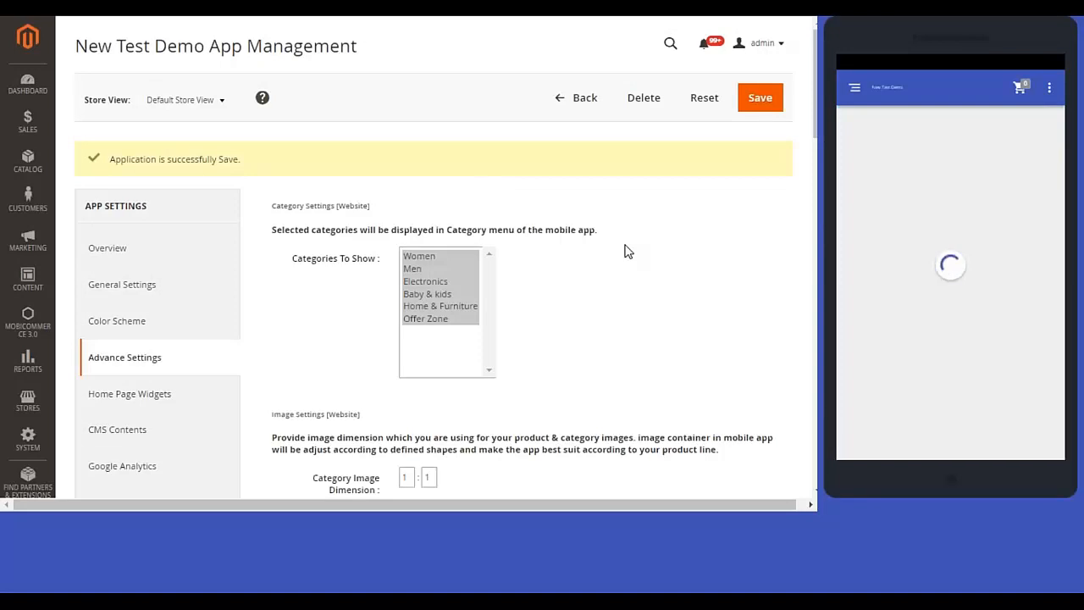
scroll(628, 251, "down", 10)
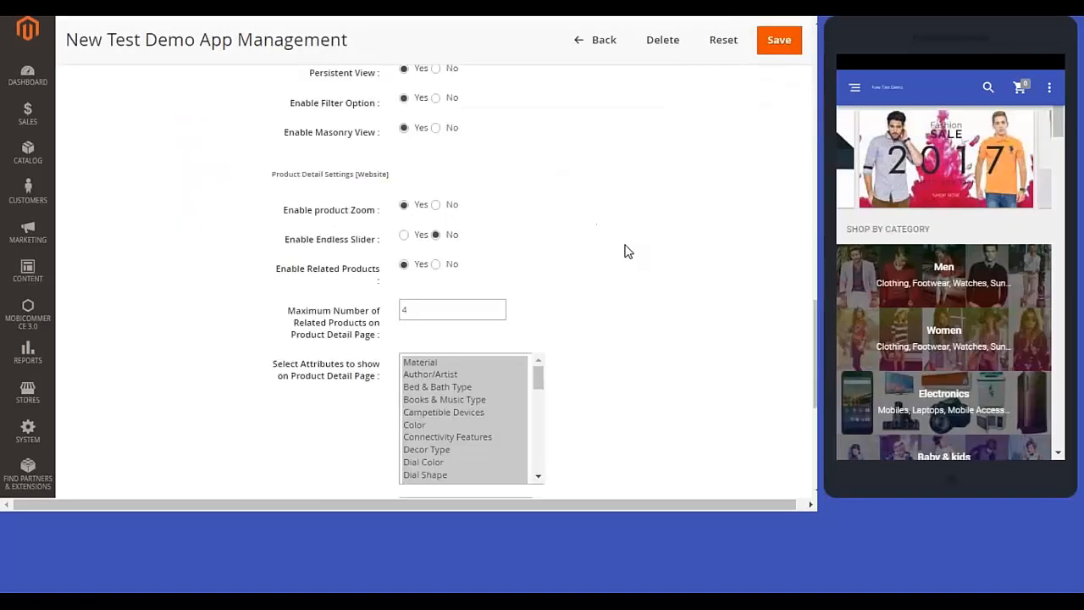
scroll(614, 235, "down", 5)
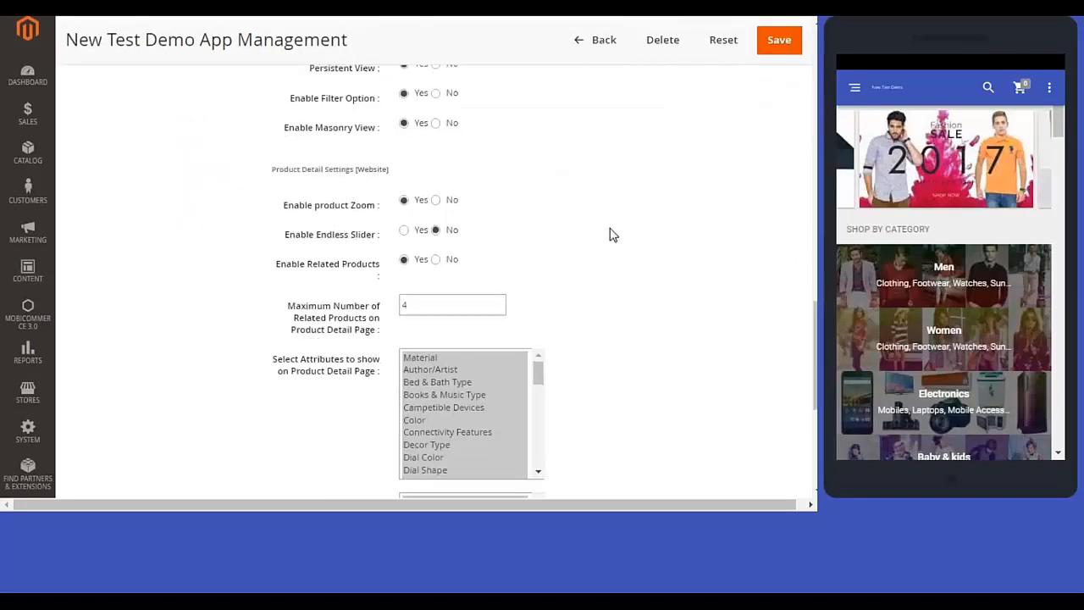
scroll(613, 234, "up", 6)
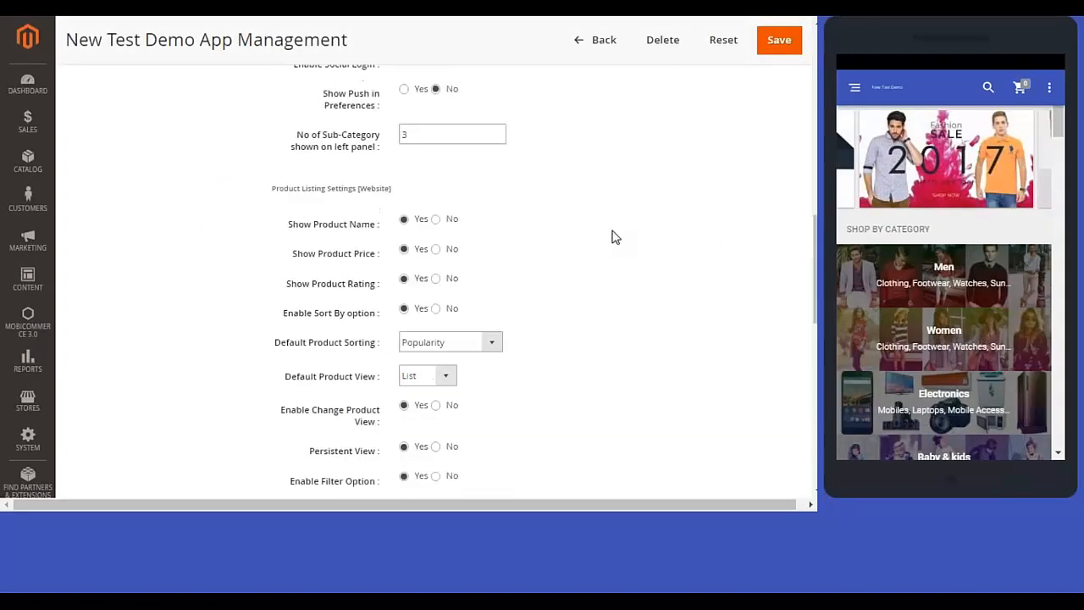
scroll(617, 235, "up", 1)
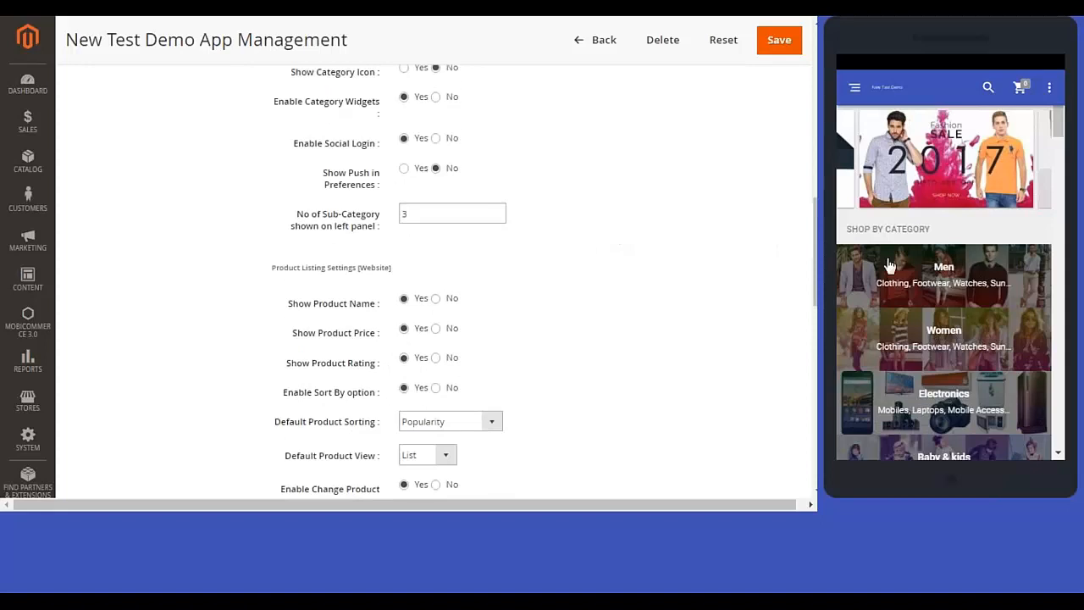
scroll(734, 242, "up", 4)
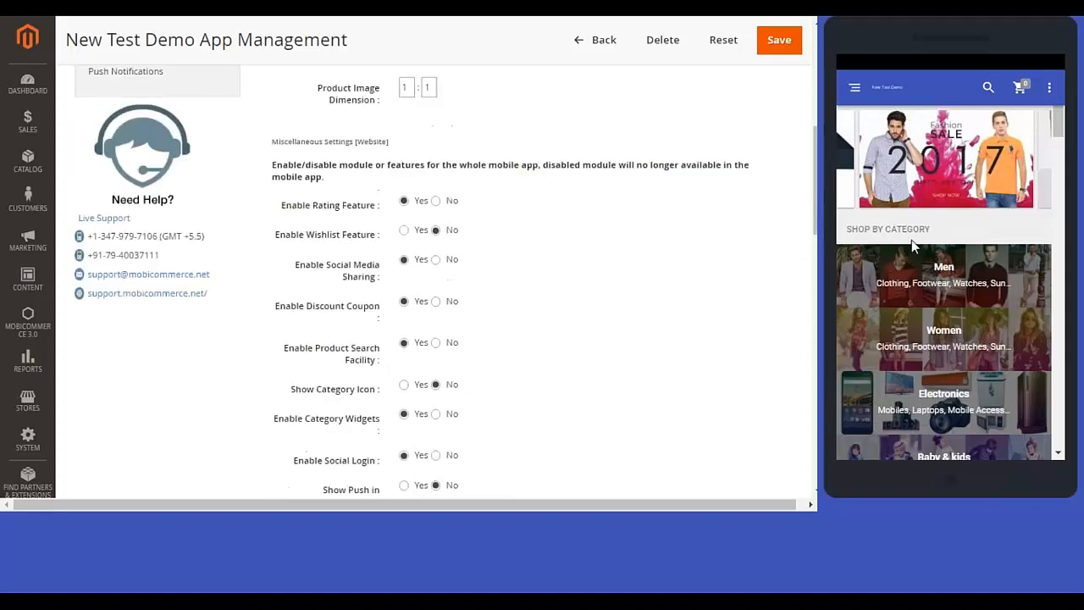
Check the wishlist change on the mobile app's New Arrivals products and the Jackie O Round Sunglasses page.
scroll(912, 259, "down", 5)
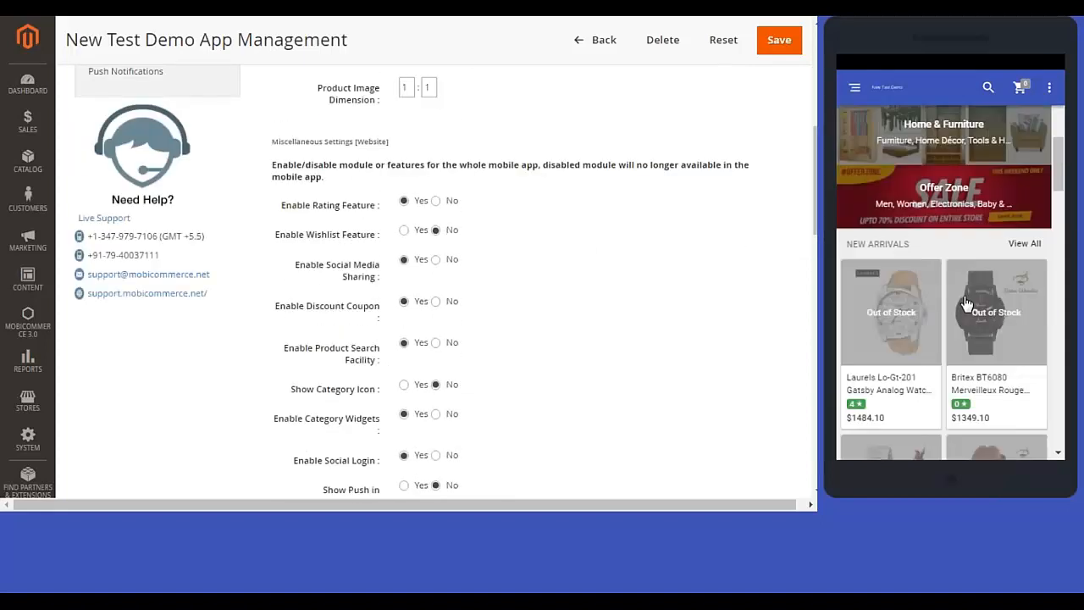
scroll(967, 304, "down", 5)
left_click(967, 242)
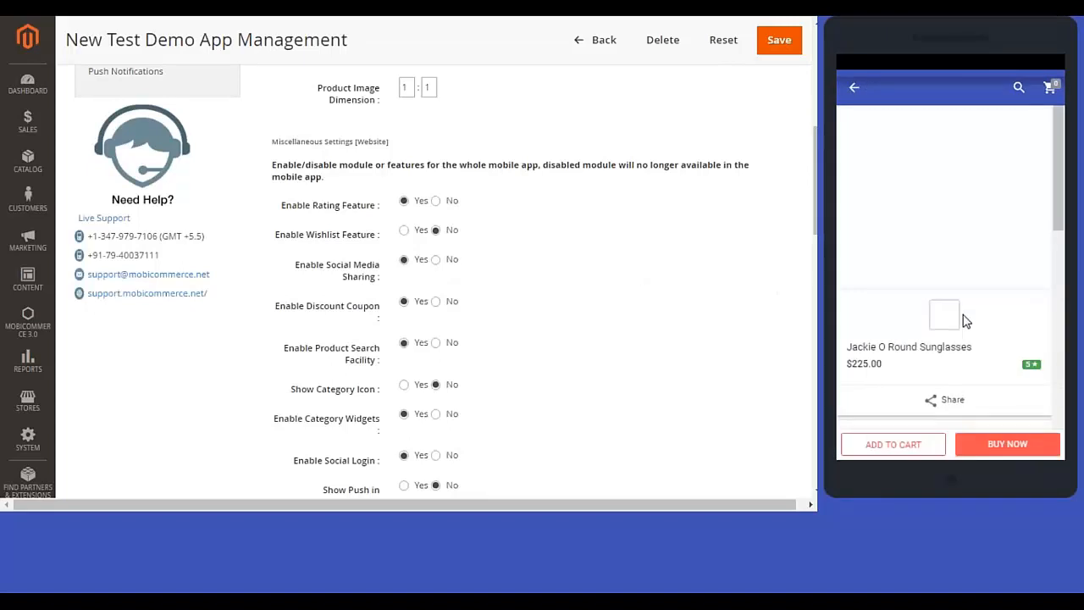
scroll(963, 315, "down", 2)
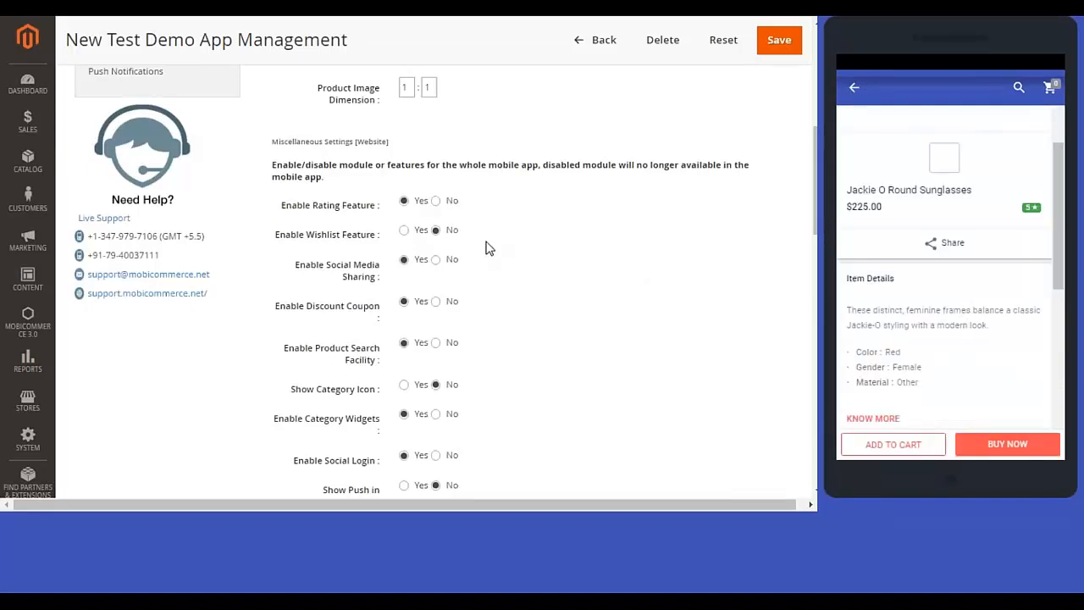
Review the remaining miscellaneous settings, including category widgets, and view the Women category page in the mobile app.
scroll(487, 247, "down", 2)
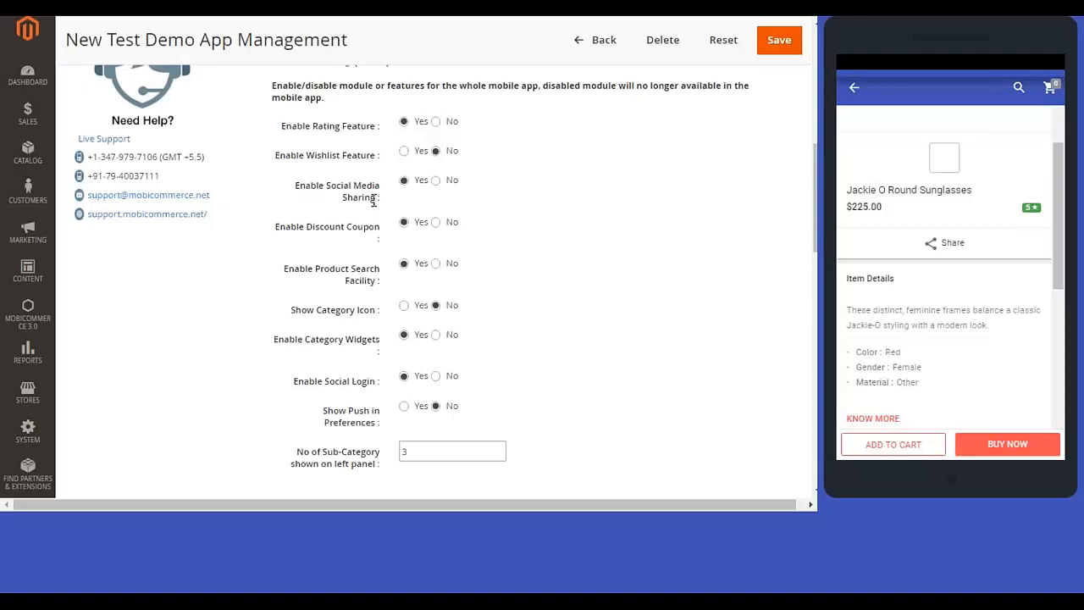
scroll(368, 227, "down", 5)
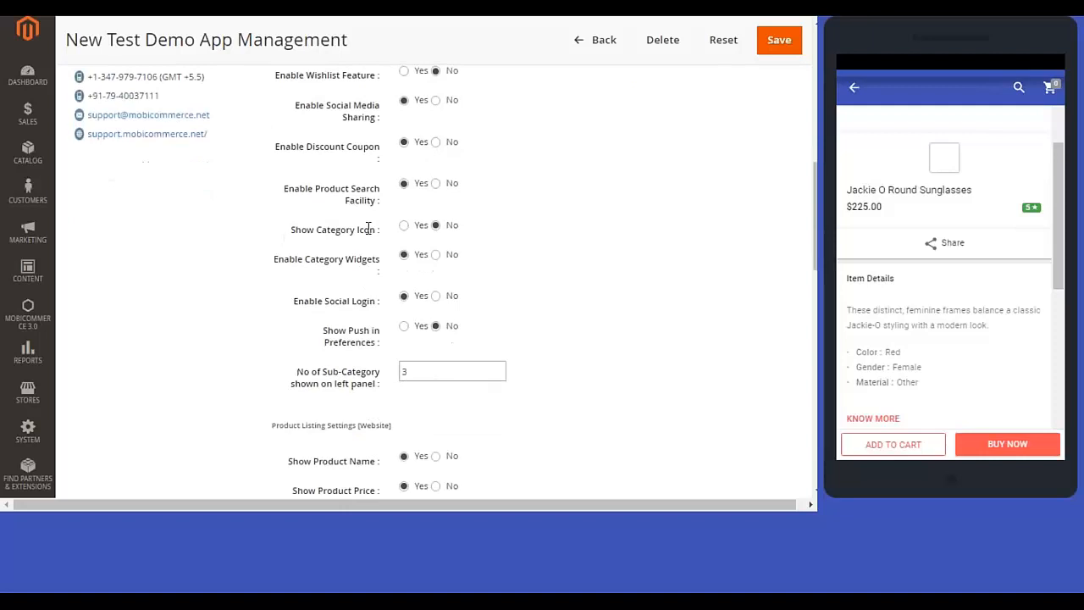
left_click(854, 88)
scroll(881, 157, "up", 9)
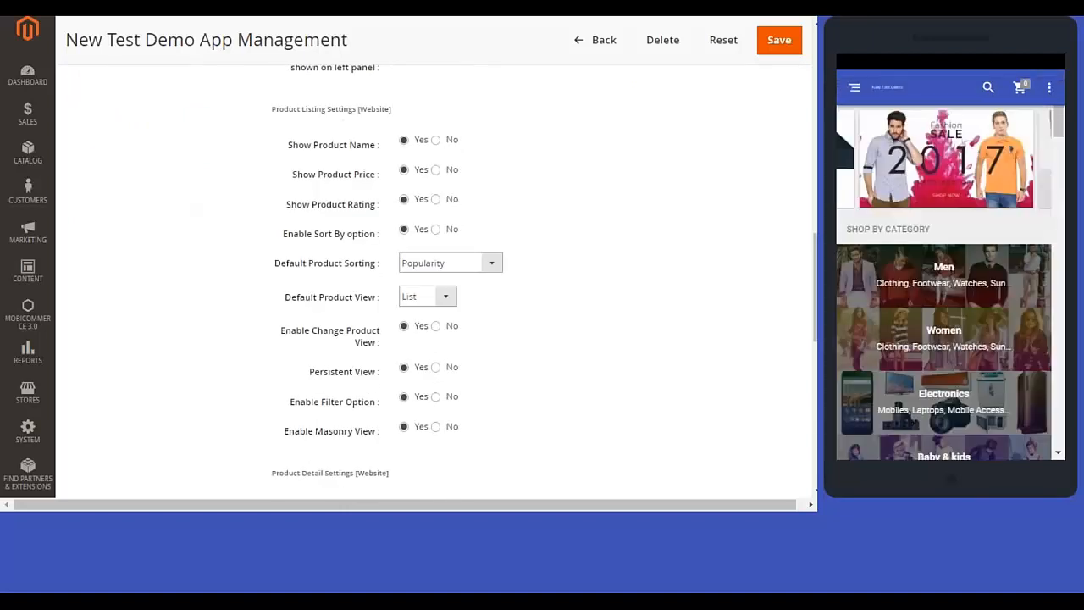
scroll(889, 188, "down", 2)
left_click(911, 161)
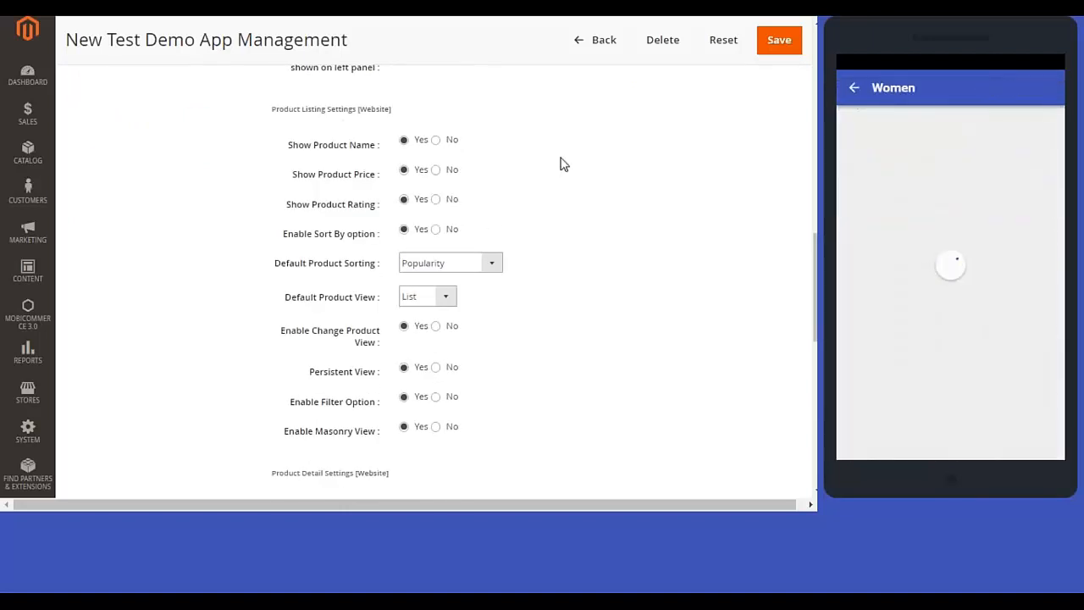
scroll(489, 222, "down", 1)
scroll(489, 225, "up", 1)
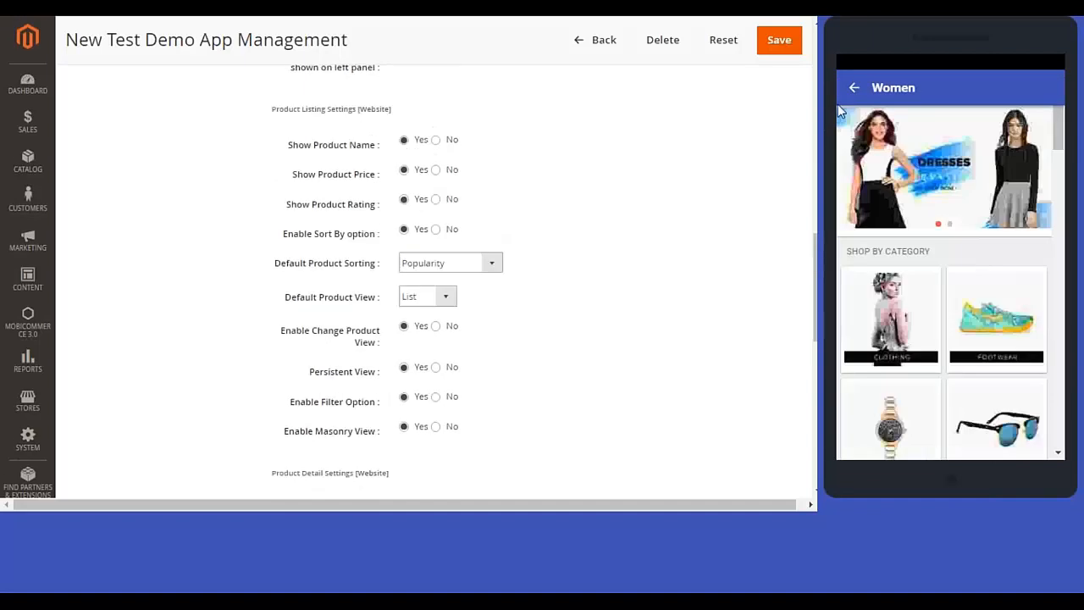
left_click(853, 88)
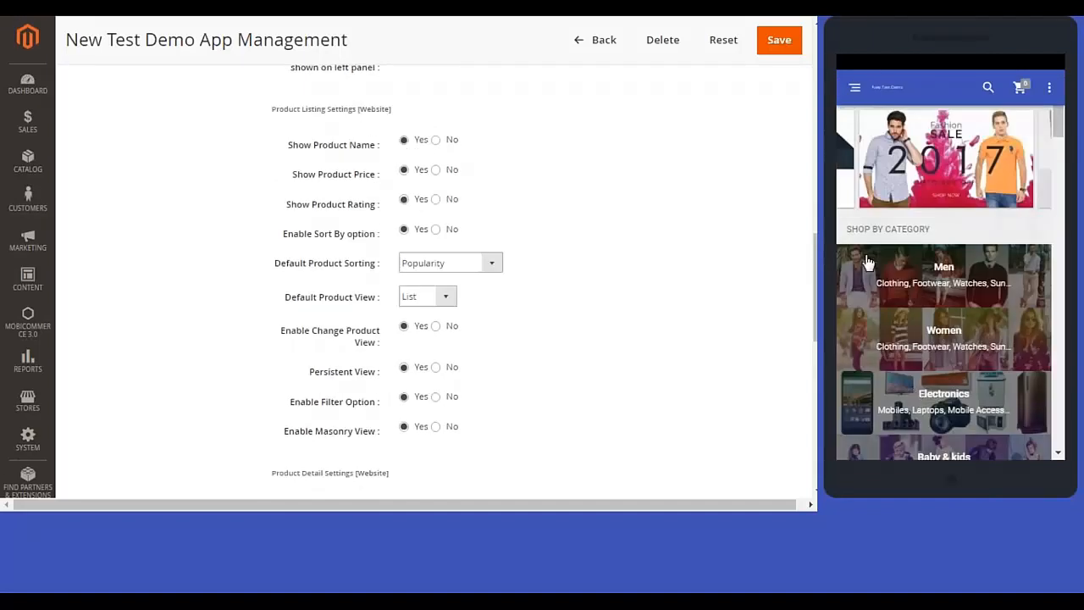
View all products of the Women category in the mobile app and open the NoLIta Cami product page.
left_click(916, 393)
left_click(902, 122)
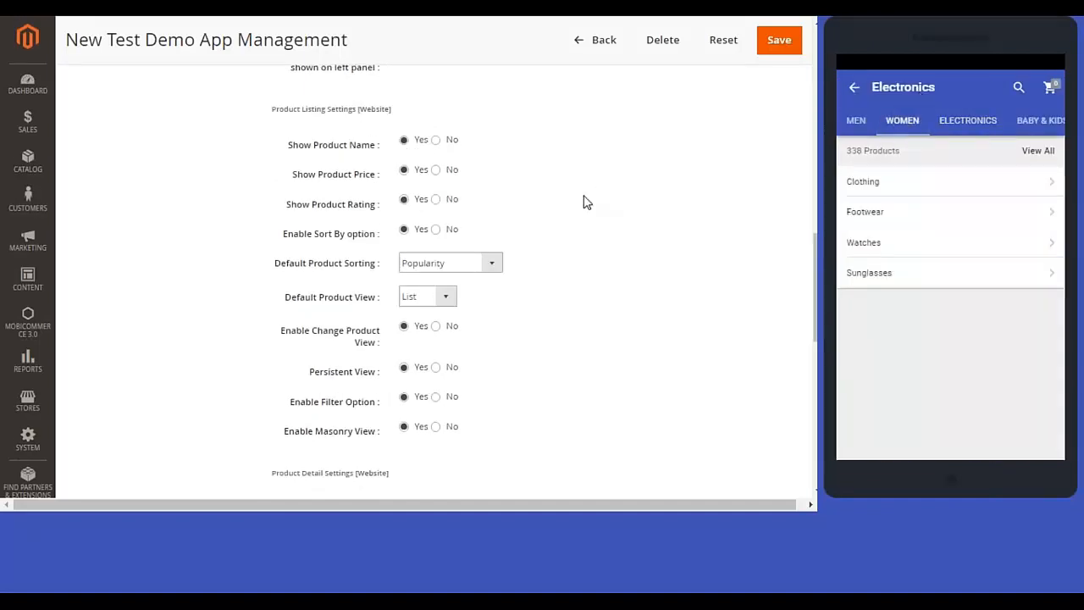
scroll(583, 202, "down", 3)
left_click(1039, 150)
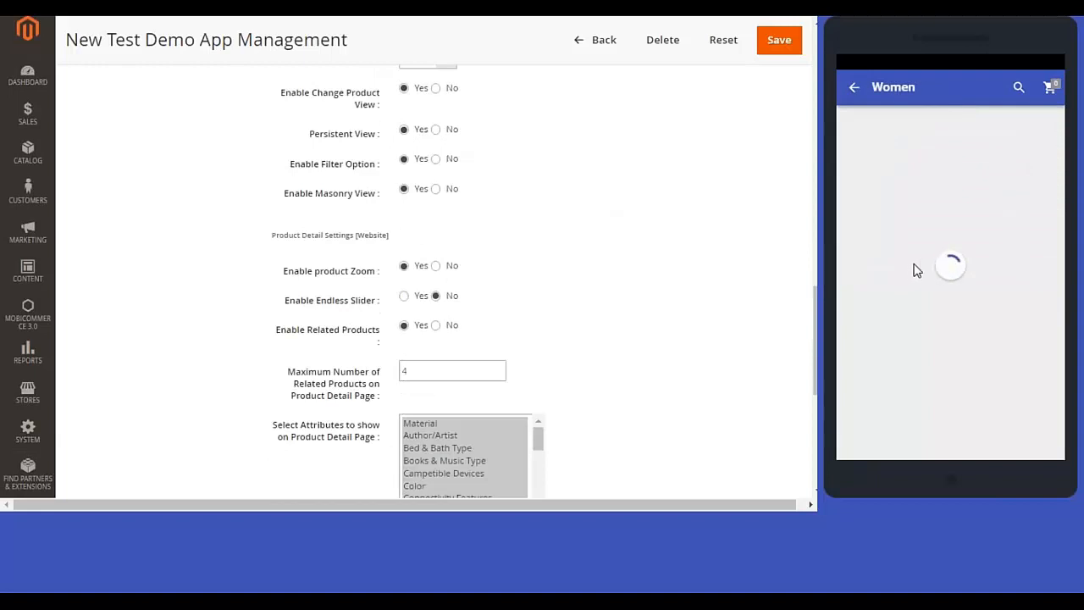
left_click(974, 185)
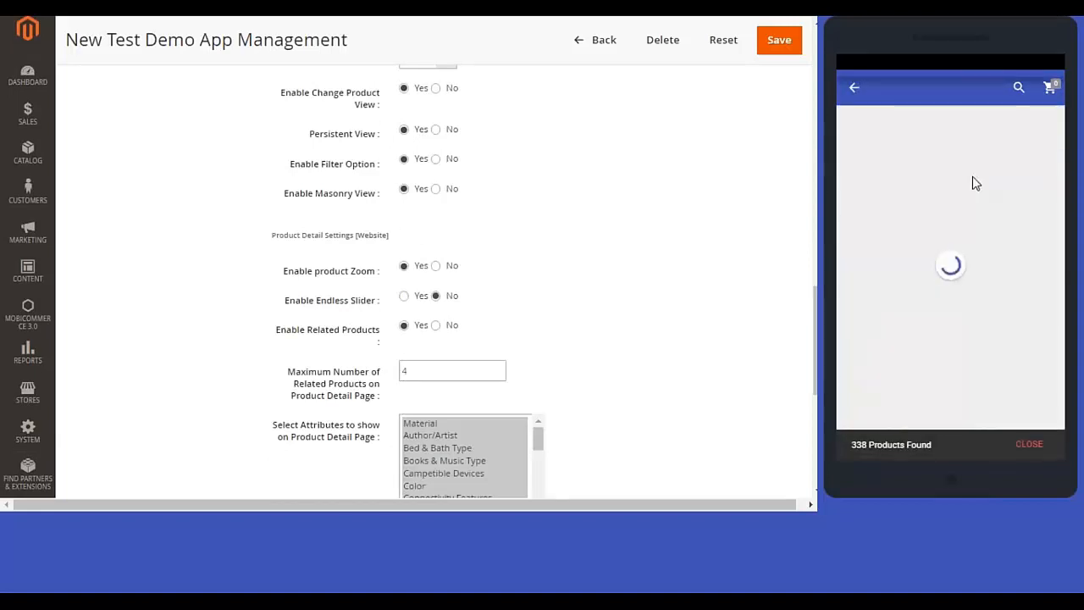
left_click(1021, 447)
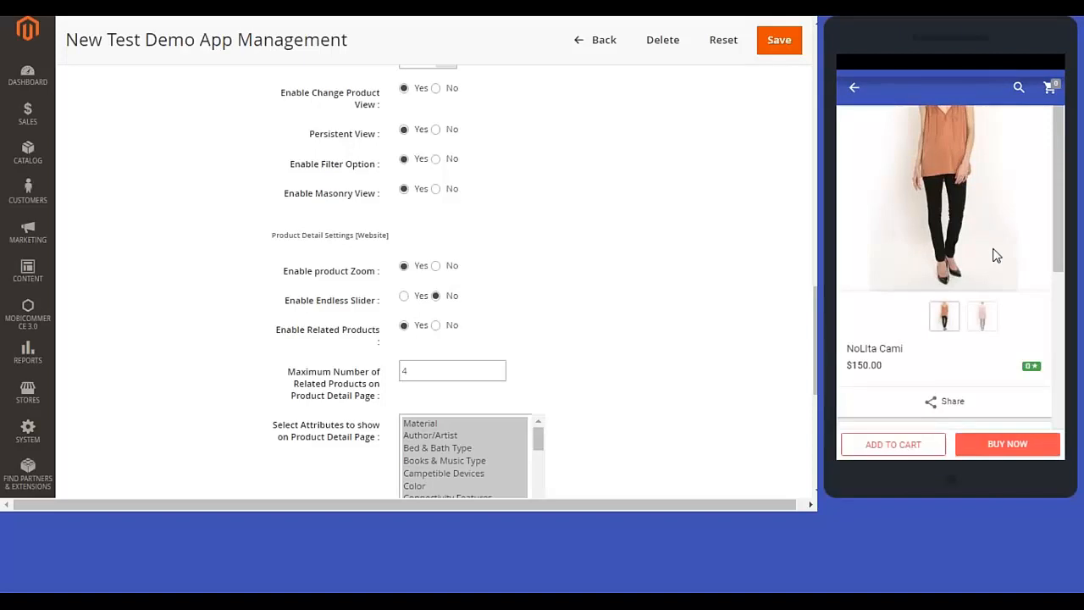
Review the product detail settings, including the related products limit and the attributes shown on the product page.
scroll(556, 283, "down", 4)
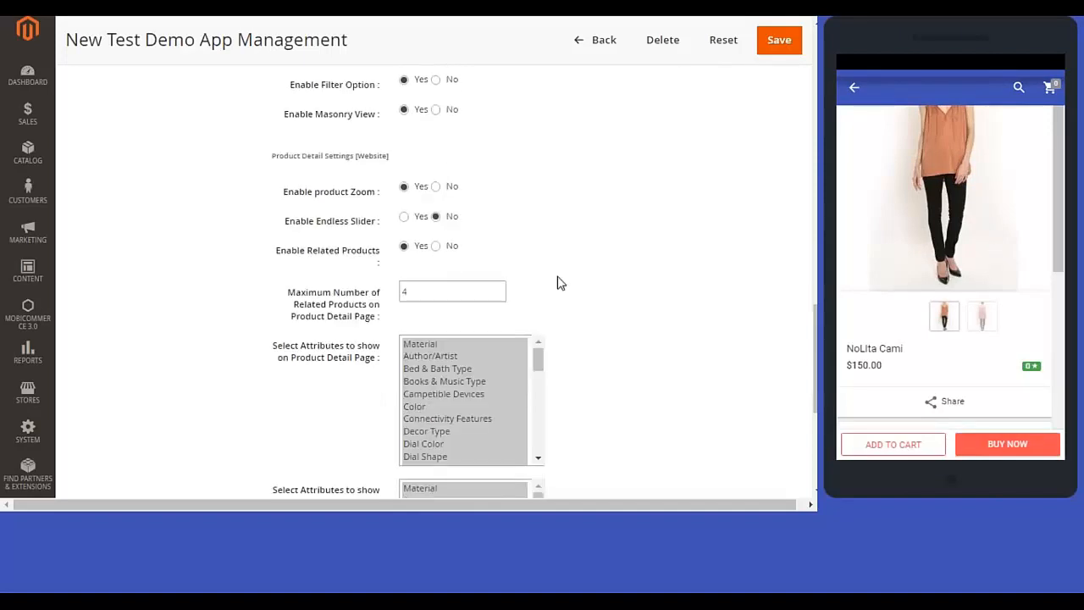
scroll(604, 279, "down", 3)
scroll(604, 279, "up", 15)
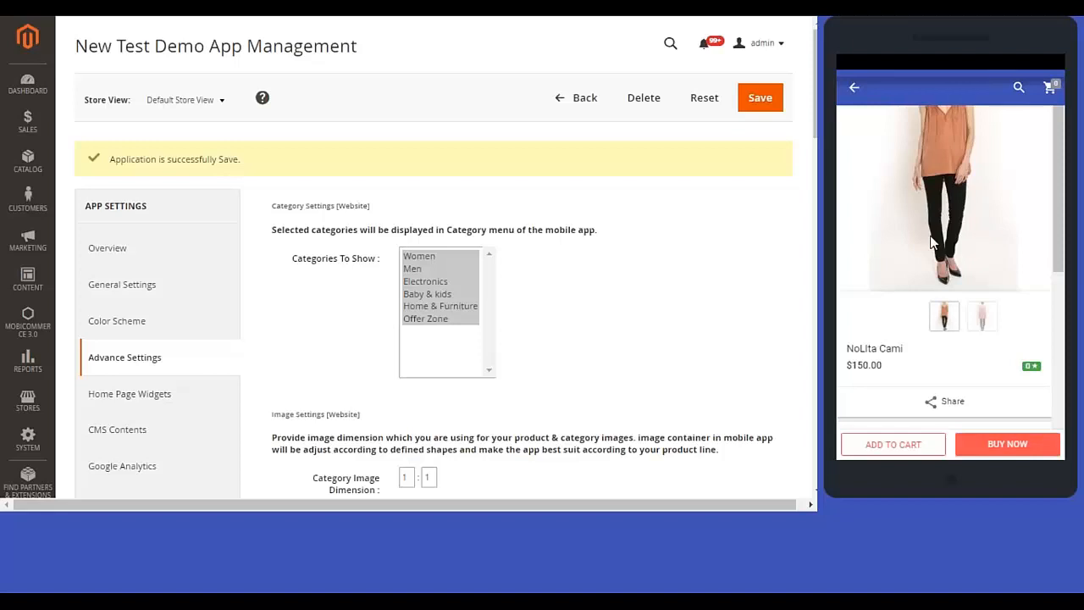
Examine the NoLIta Cami's item details in the mobile app and return to the app's home page.
scroll(932, 243, "down", 6)
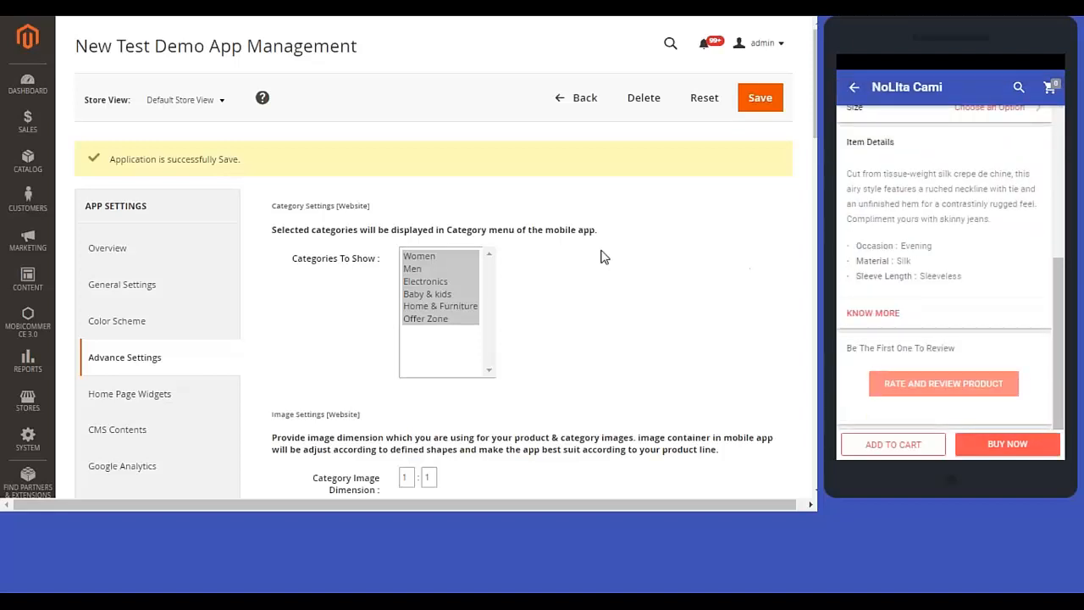
scroll(916, 236, "up", 6)
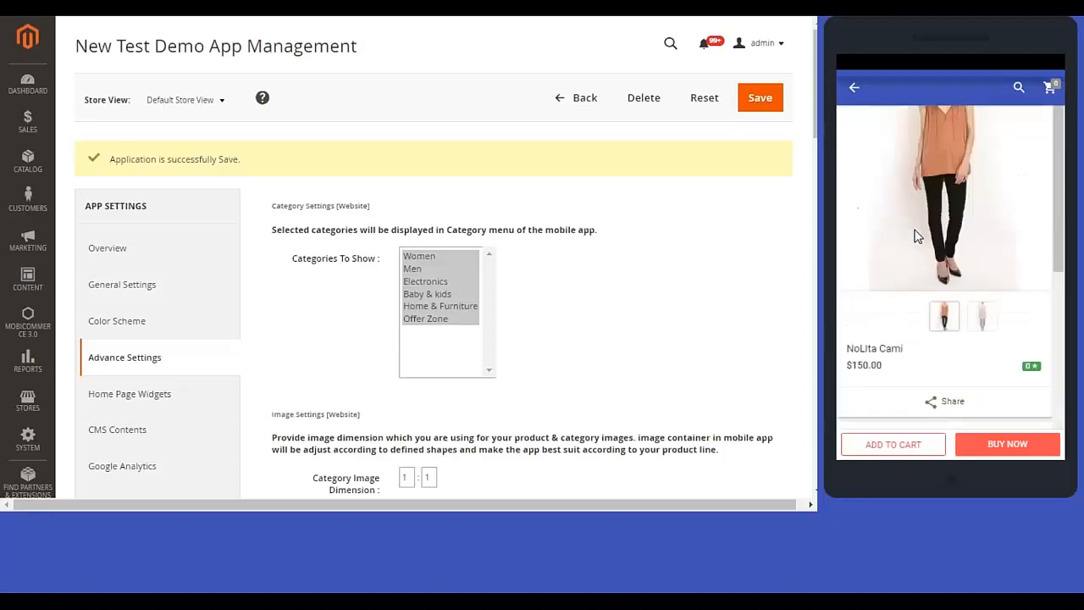
left_click(854, 88)
left_click(854, 91)
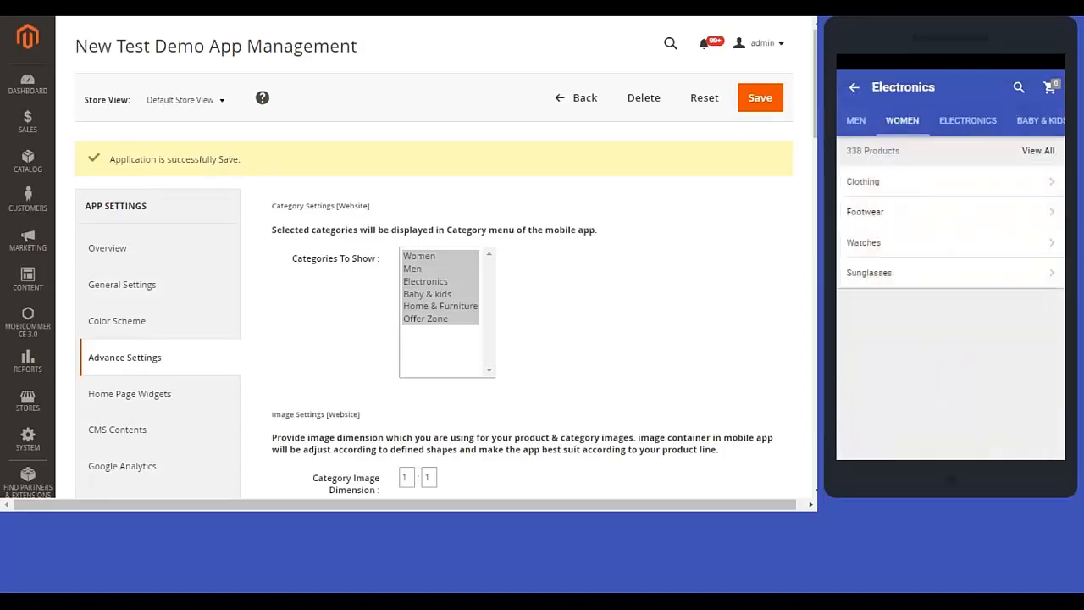
left_click(855, 91)
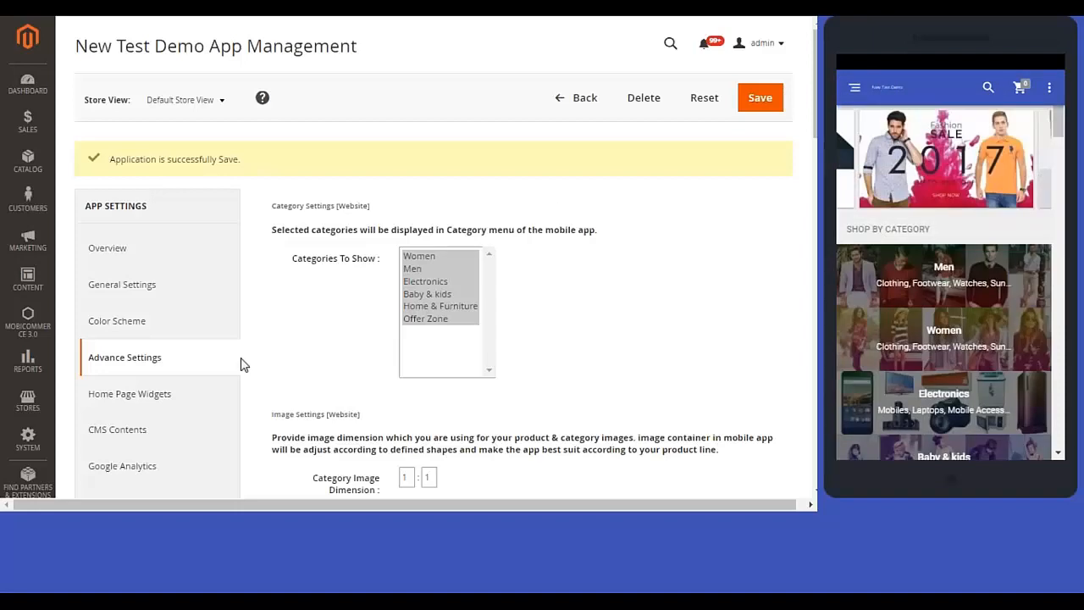
Open the app's home page widgets list in the app settings.
left_click(176, 390)
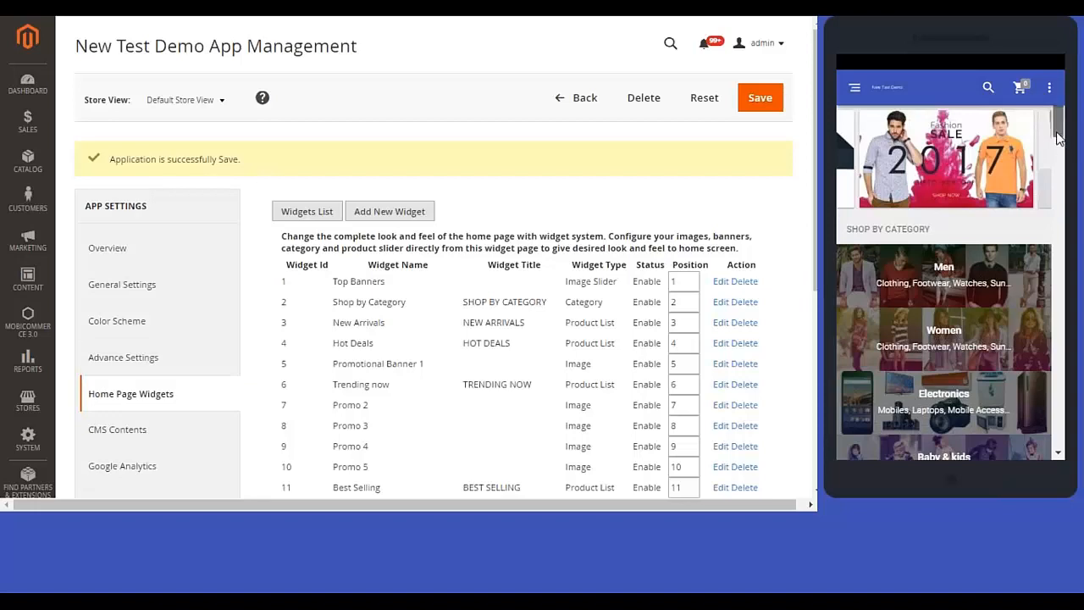
Look through the mobile app's home page from the top banner down to the Trending Now products and return to its top.
scroll(1047, 170, "down", 10)
scroll(1043, 212, "down", 10)
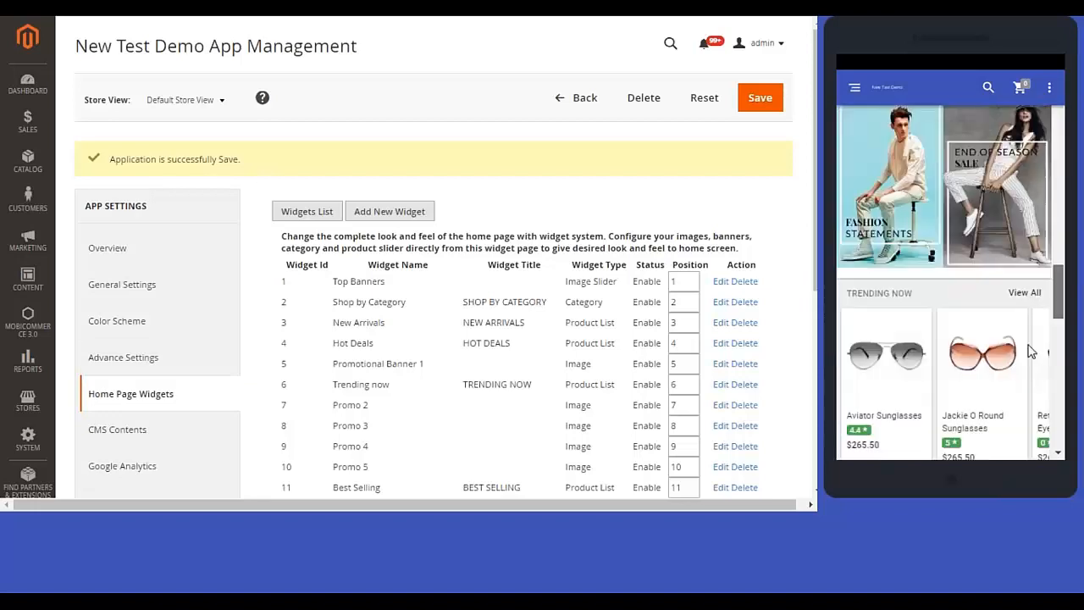
left_click_drag(1015, 207, 1026, 142)
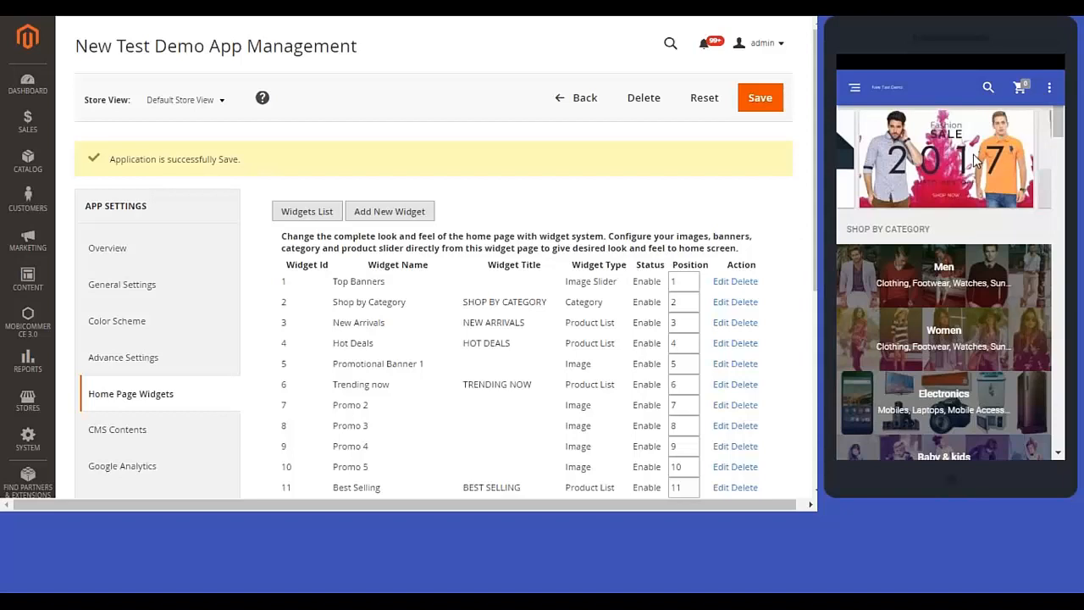
scroll(973, 161, "down", 1)
scroll(974, 169, "down", 10)
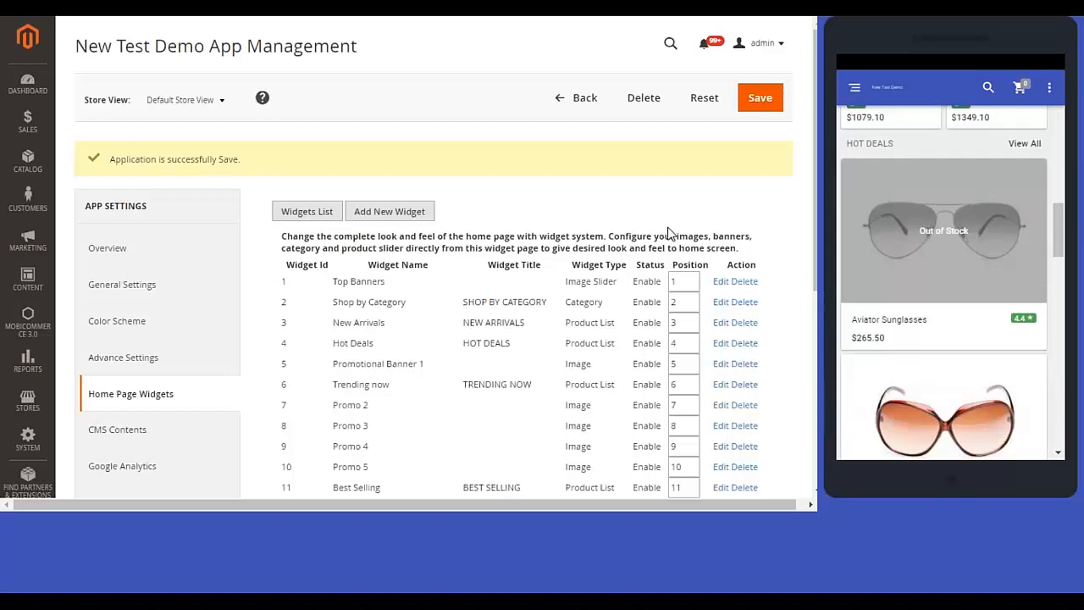
scroll(907, 245, "up", 10)
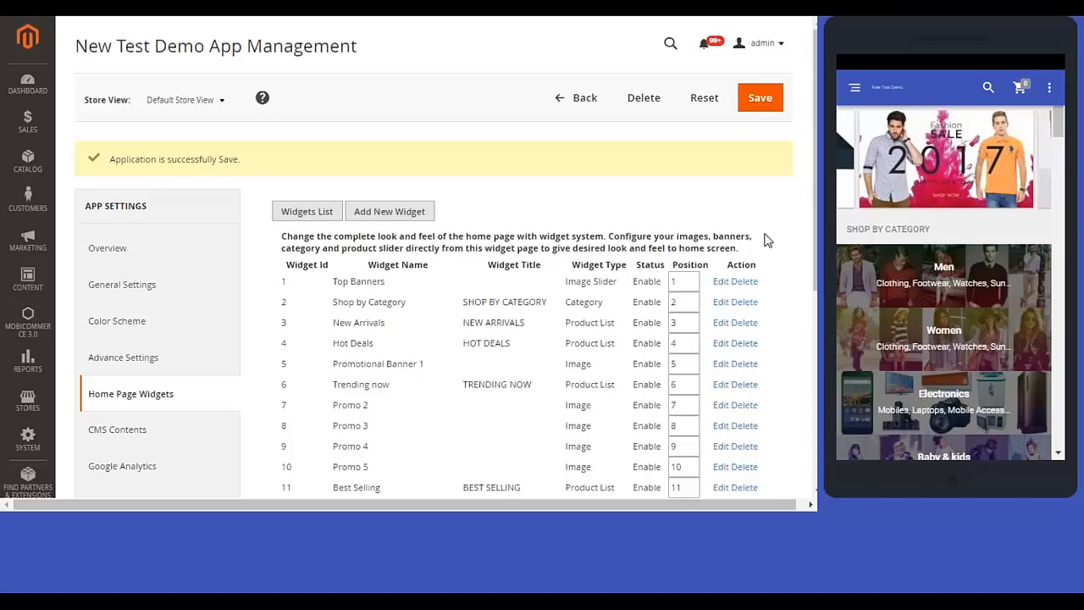
Open the Top Banners widget, examine the link types available for its third slider image, and close the link settings without changing them.
left_click(720, 285)
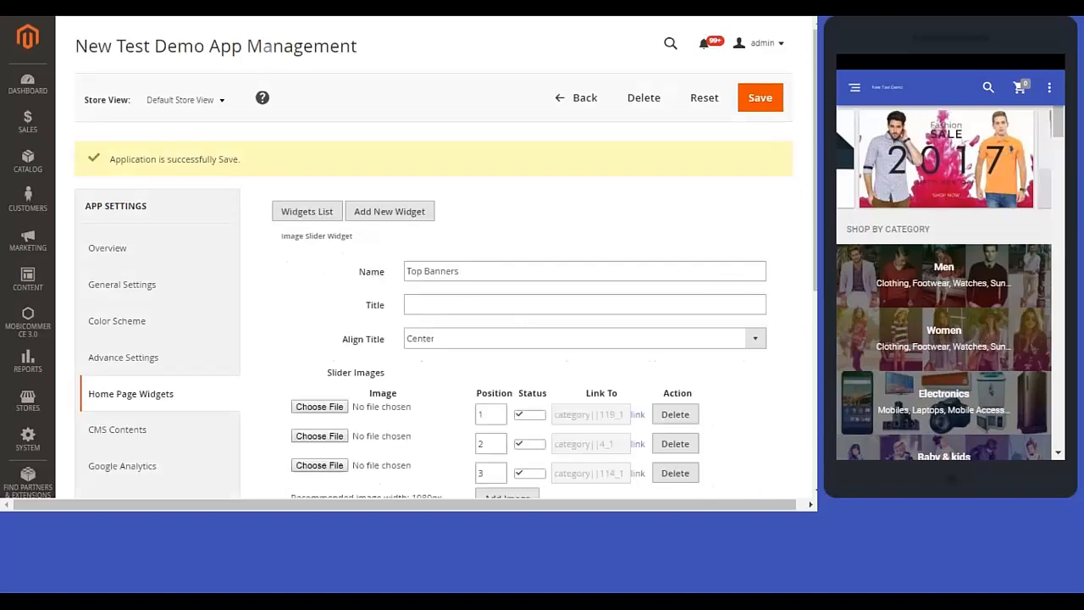
scroll(721, 280, "down", 3)
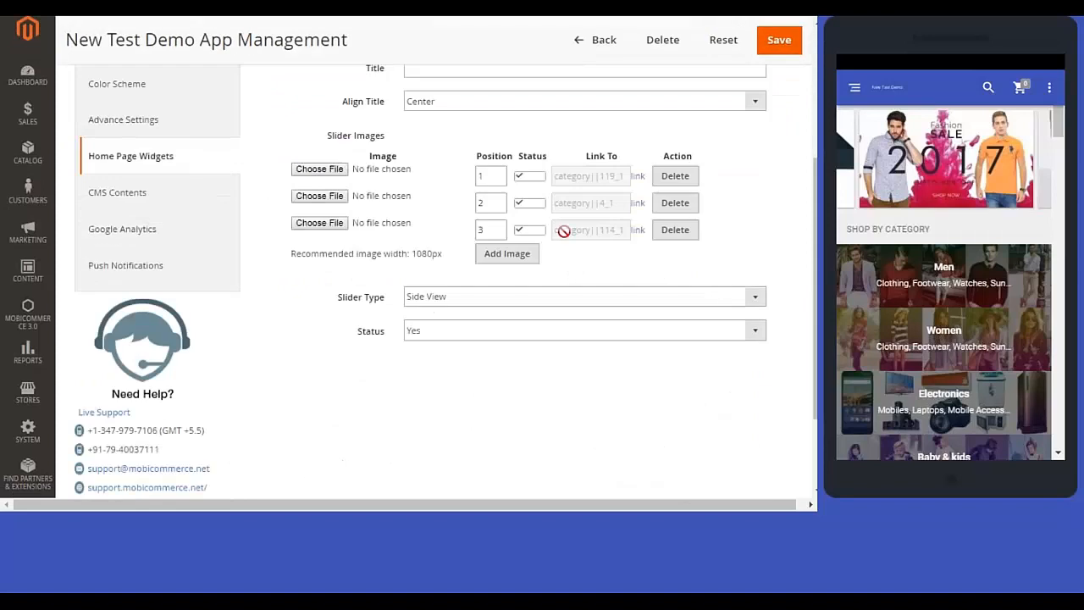
left_click(639, 231)
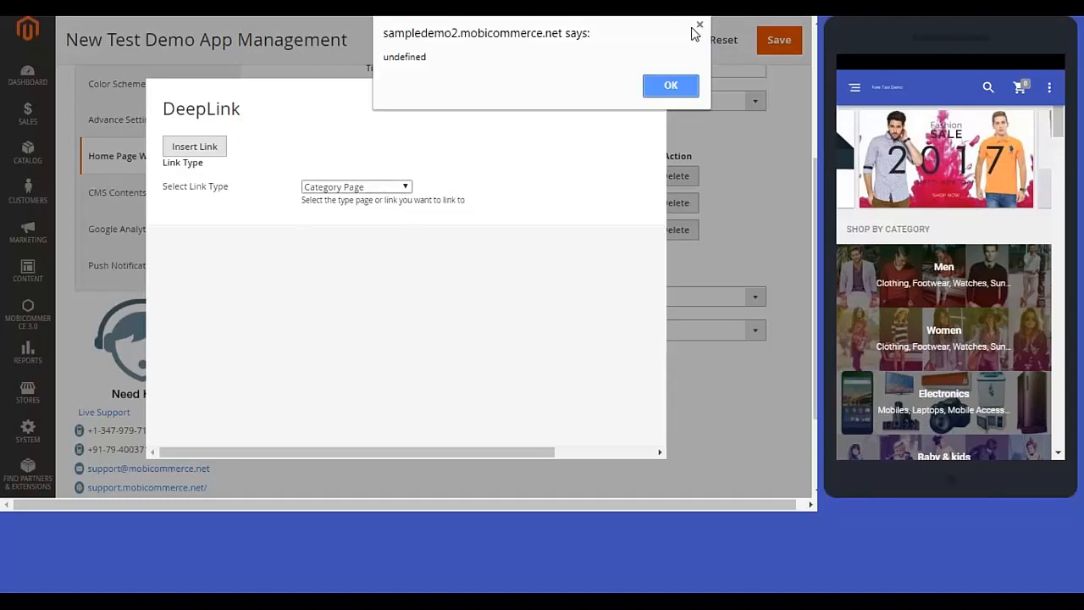
left_click(700, 25)
left_click(404, 187)
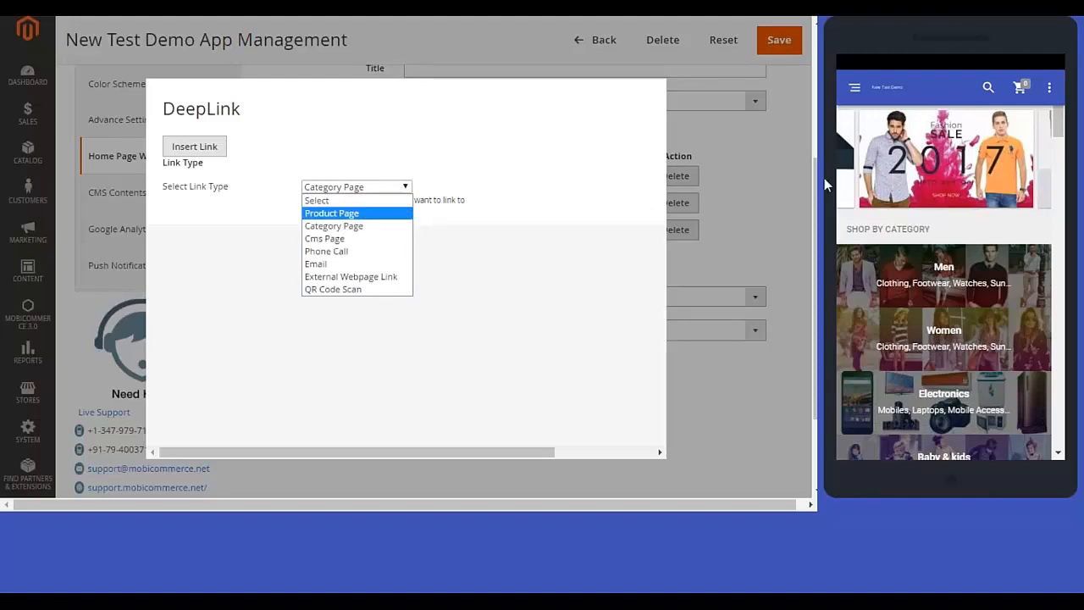
left_click(712, 144)
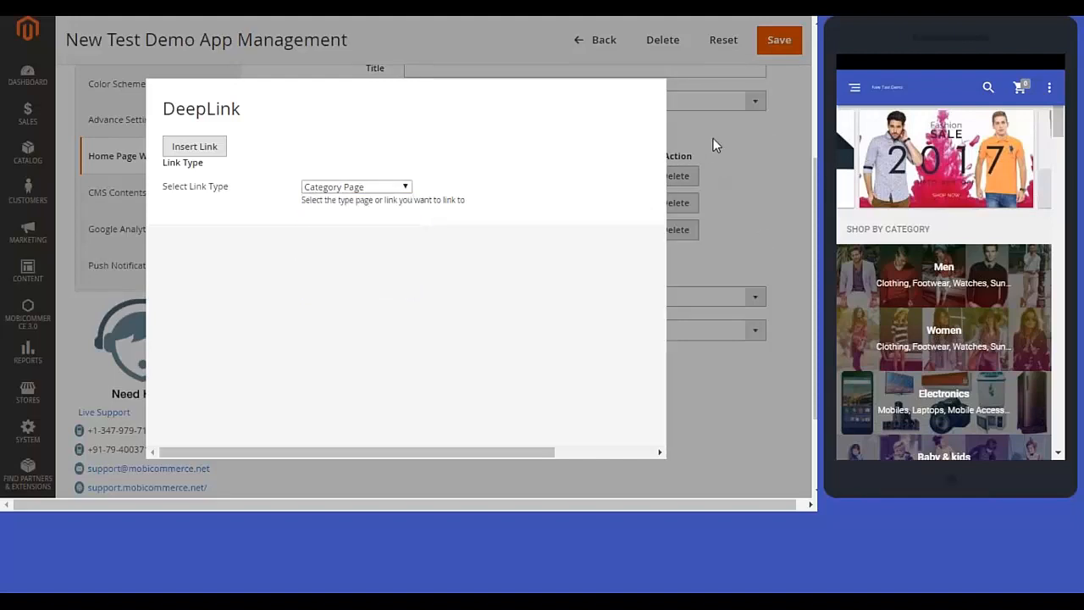
left_click(713, 138)
scroll(711, 149, "up", 3)
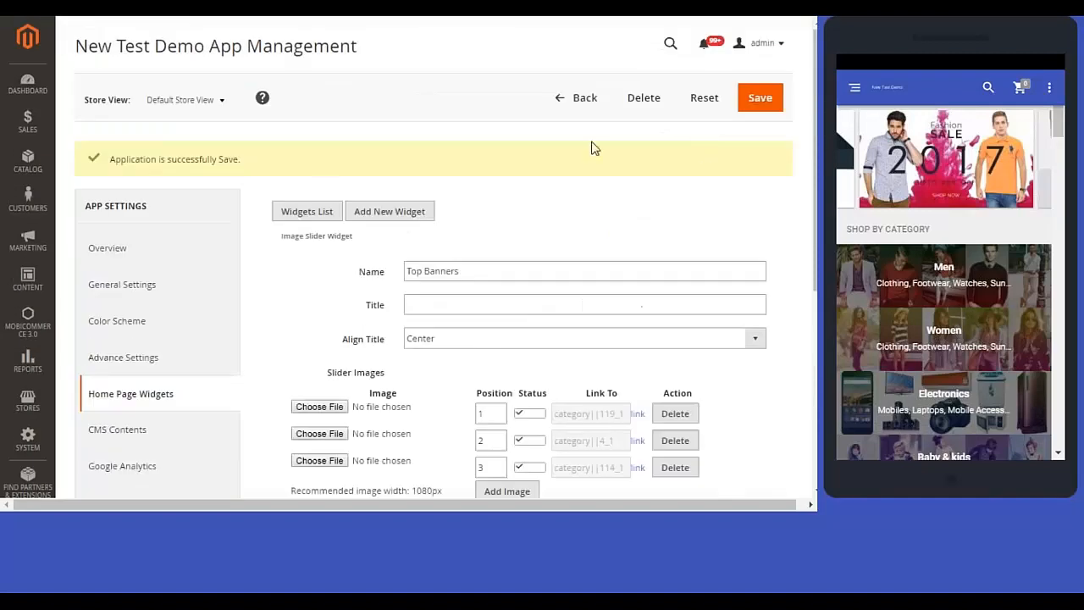
Open the Shop by Category widget for editing and compare its settings with the category section in the mobile app.
left_click(307, 210)
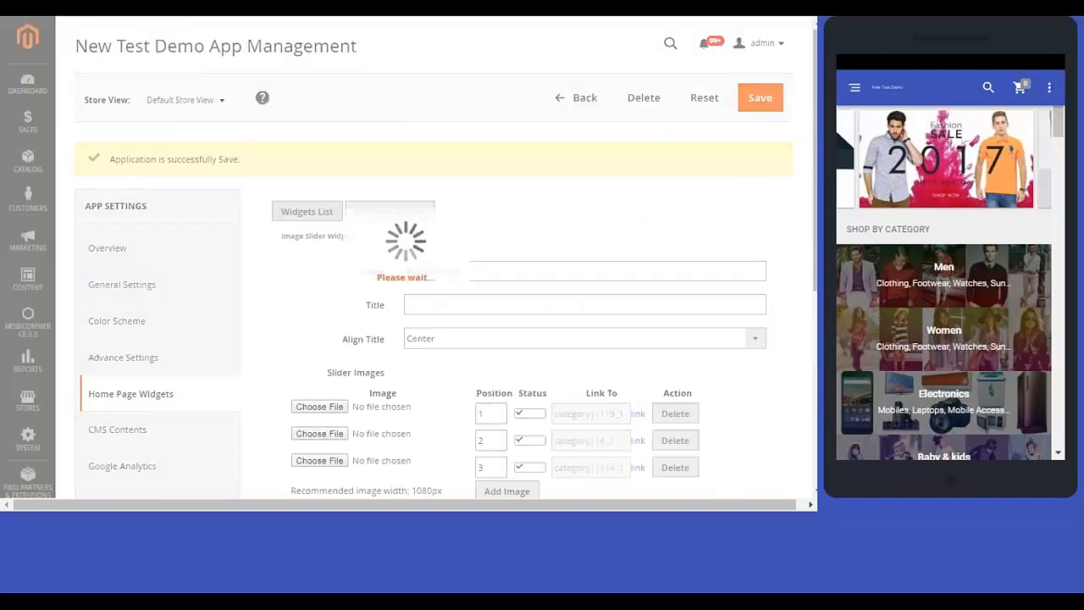
left_click(722, 302)
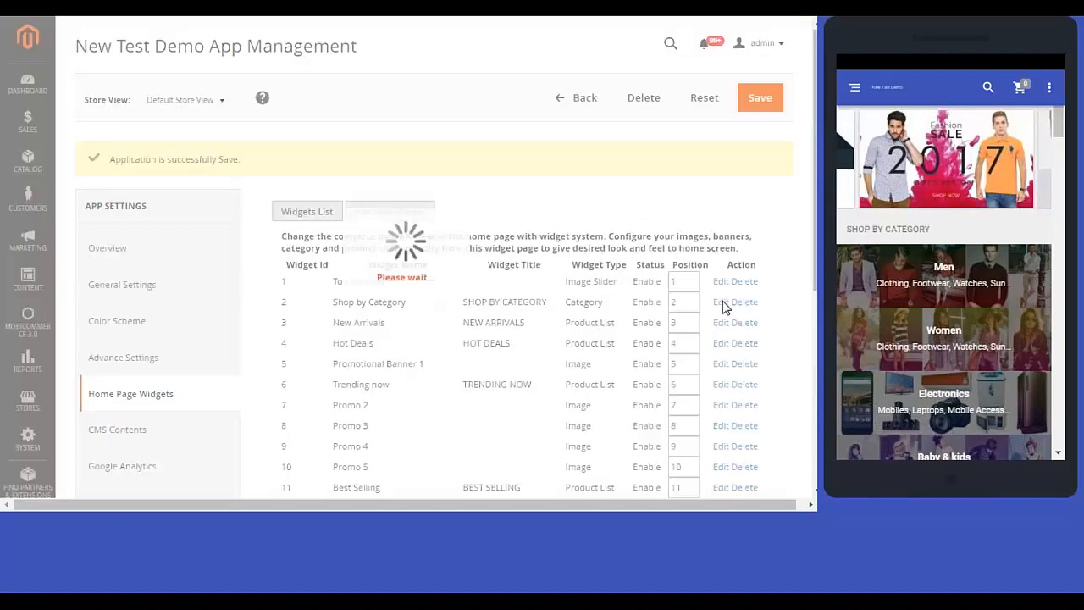
scroll(988, 339, "down", 5)
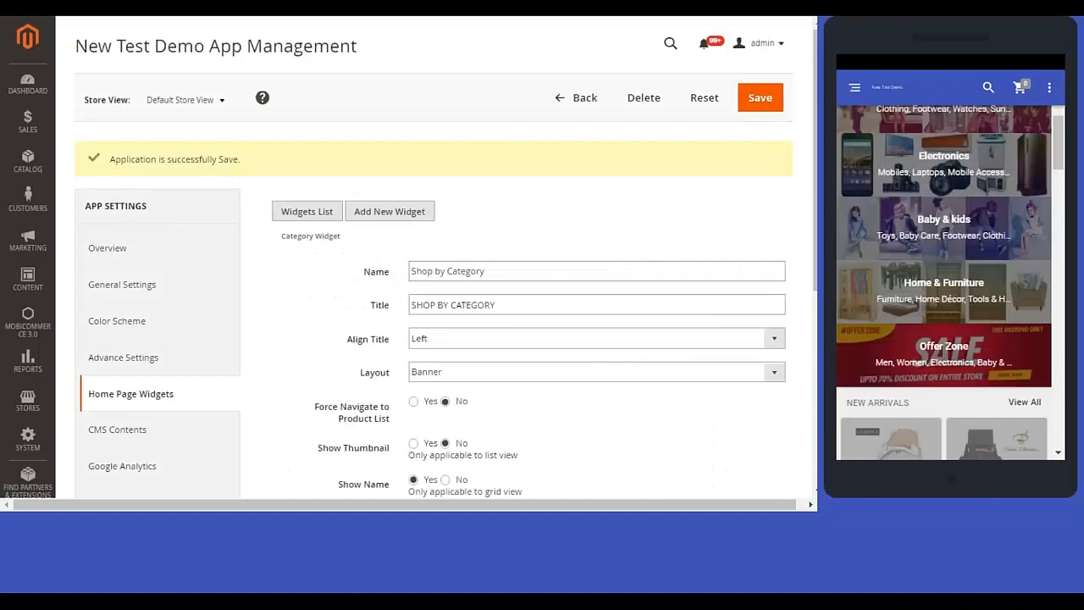
scroll(894, 307, "up", 3)
scroll(676, 271, "down", 2)
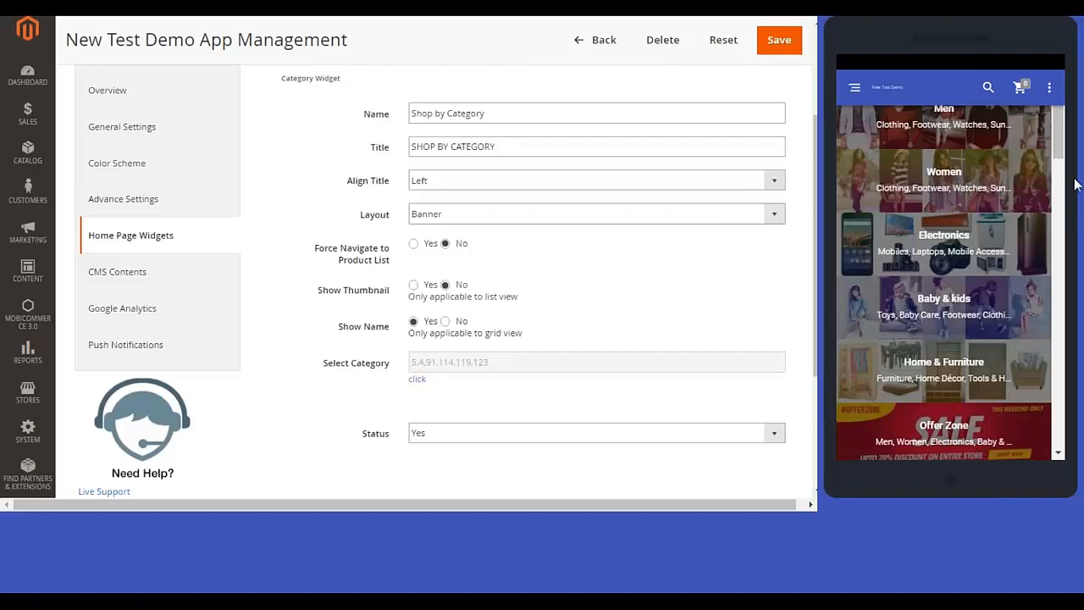
mouse_move(1057, 140)
left_mouse_down()
mouse_move(1056, 162)
mouse_move(1049, 127)
left_mouse_up()
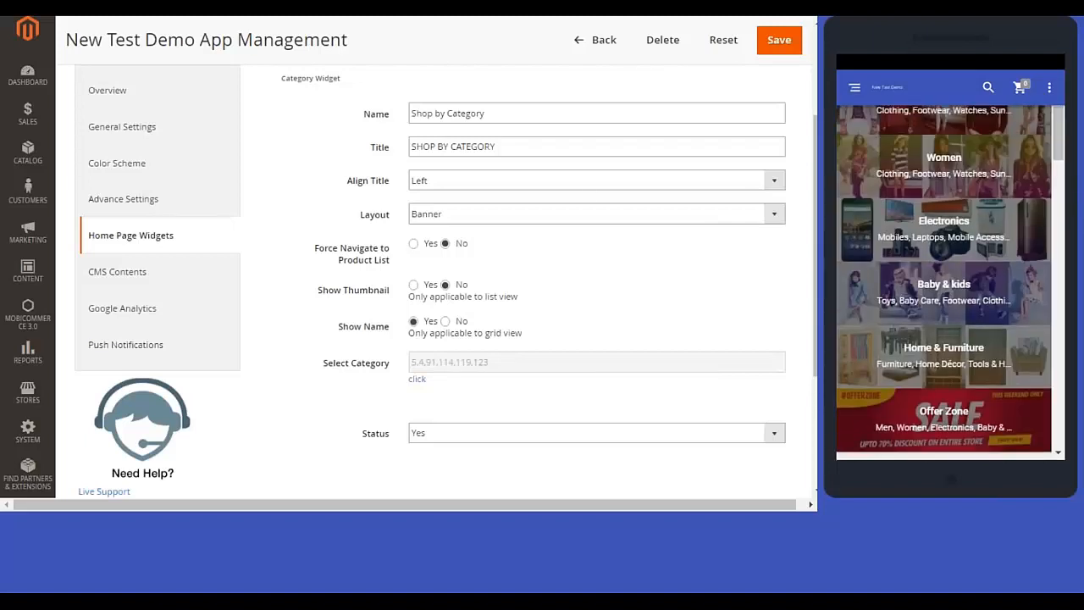
Change the Shop by Category widget's layout to List and save the app.
left_click(594, 221)
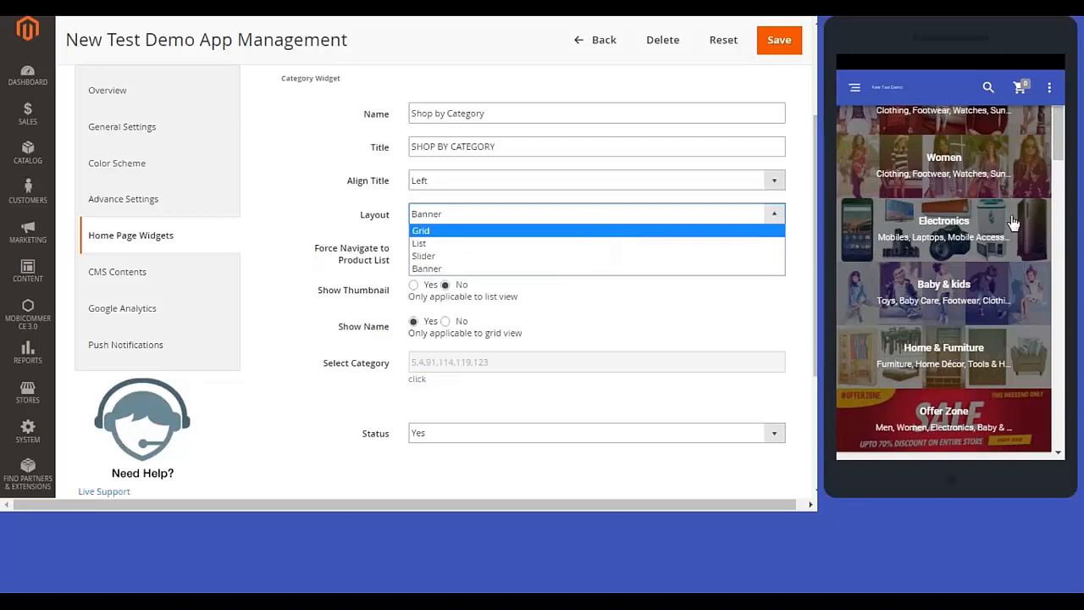
left_click_drag(1059, 177, 1058, 140)
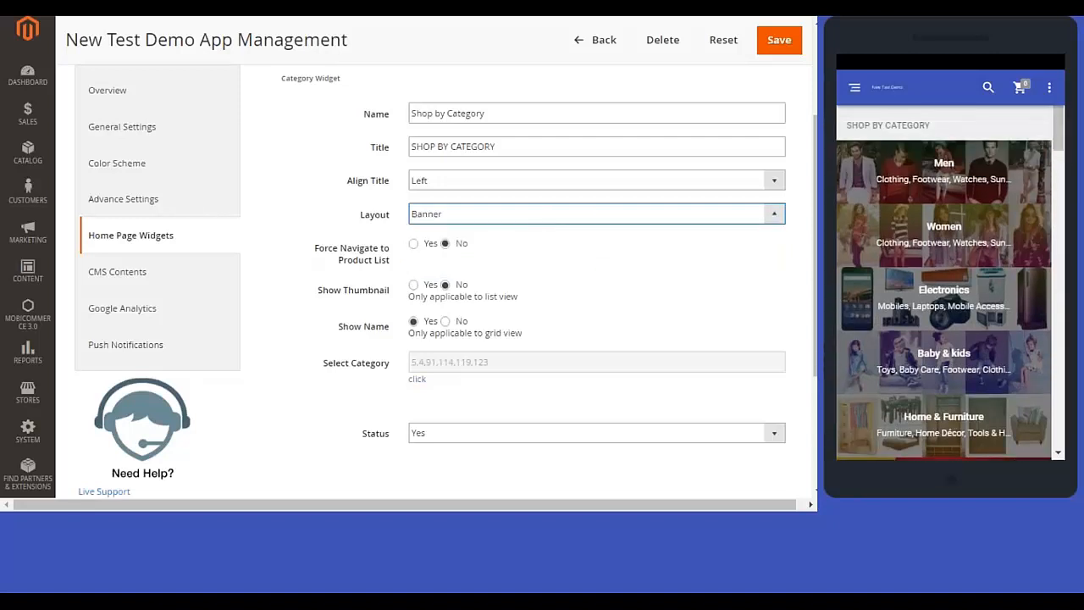
left_click(542, 219)
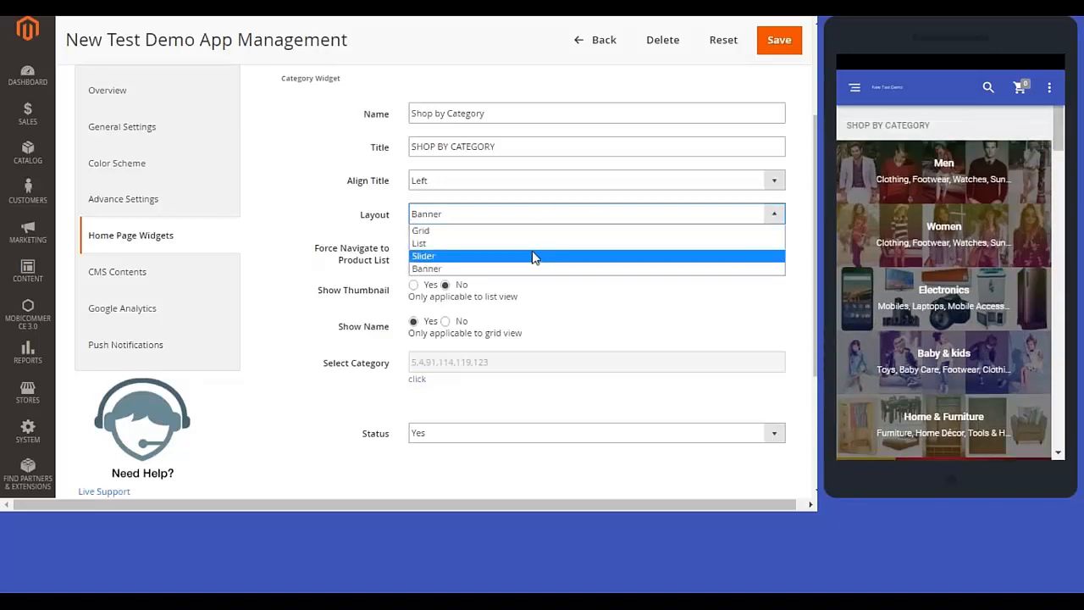
left_click(534, 244)
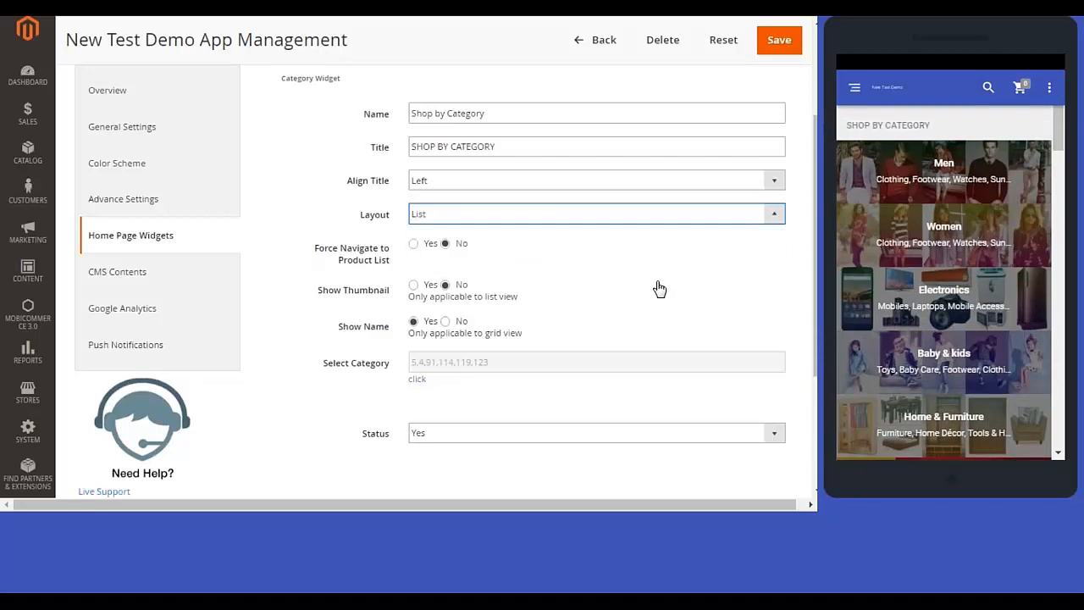
scroll(660, 289, "up", 2)
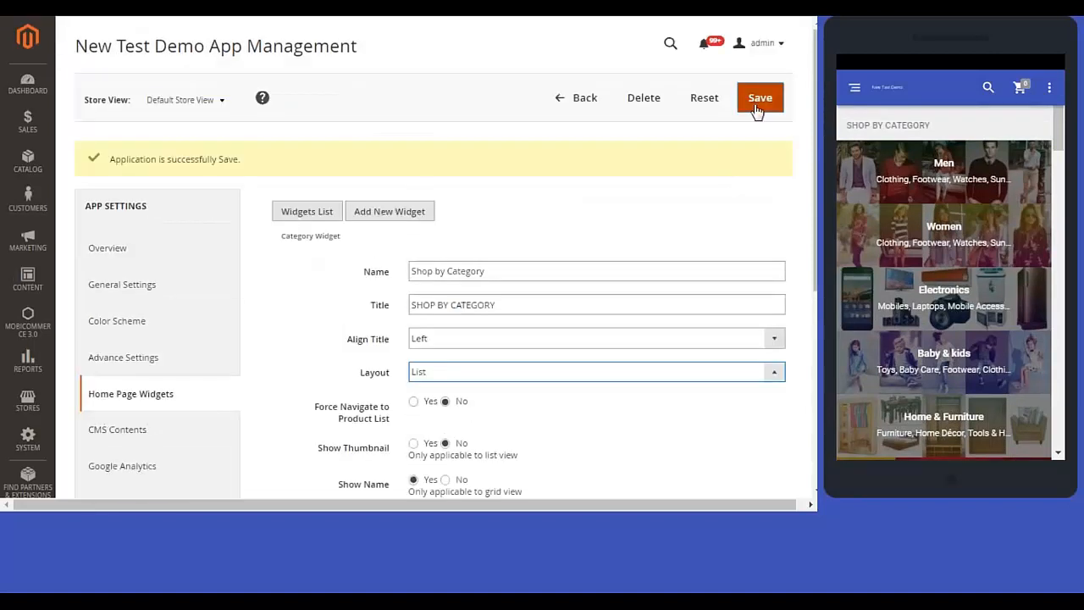
left_click(758, 103)
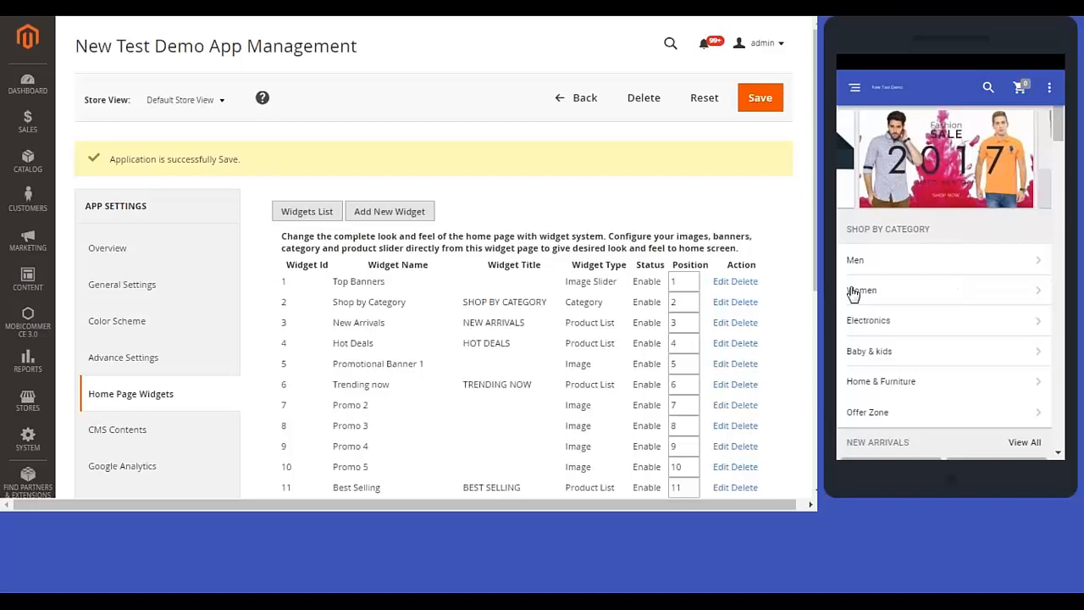
Review the mobile app's home page from the category list down to the promotional banner below Hot Deals.
scroll(980, 271, "down", 5)
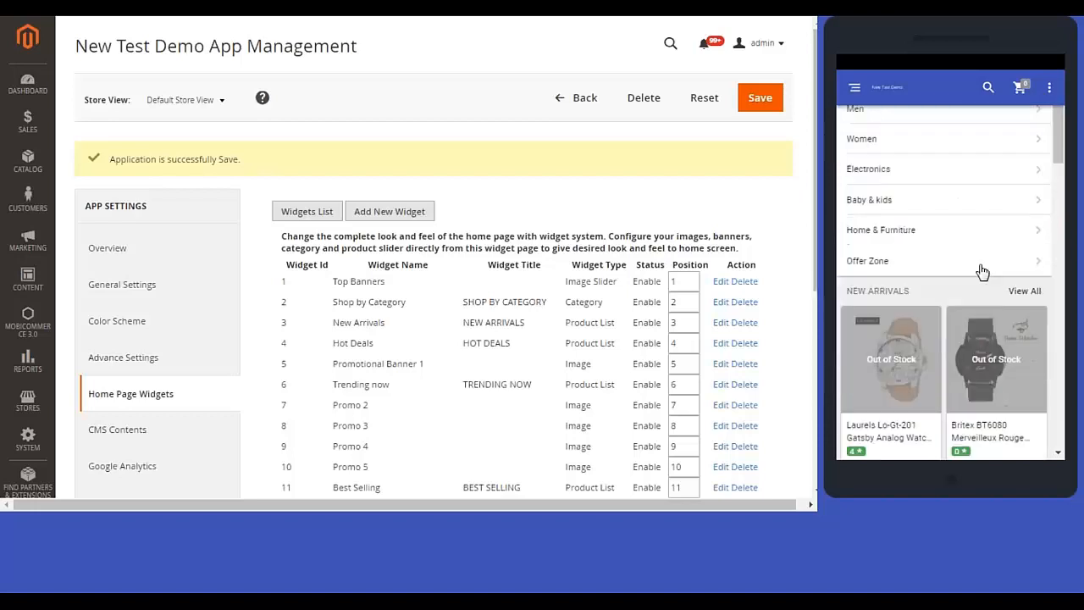
scroll(945, 284, "down", 4)
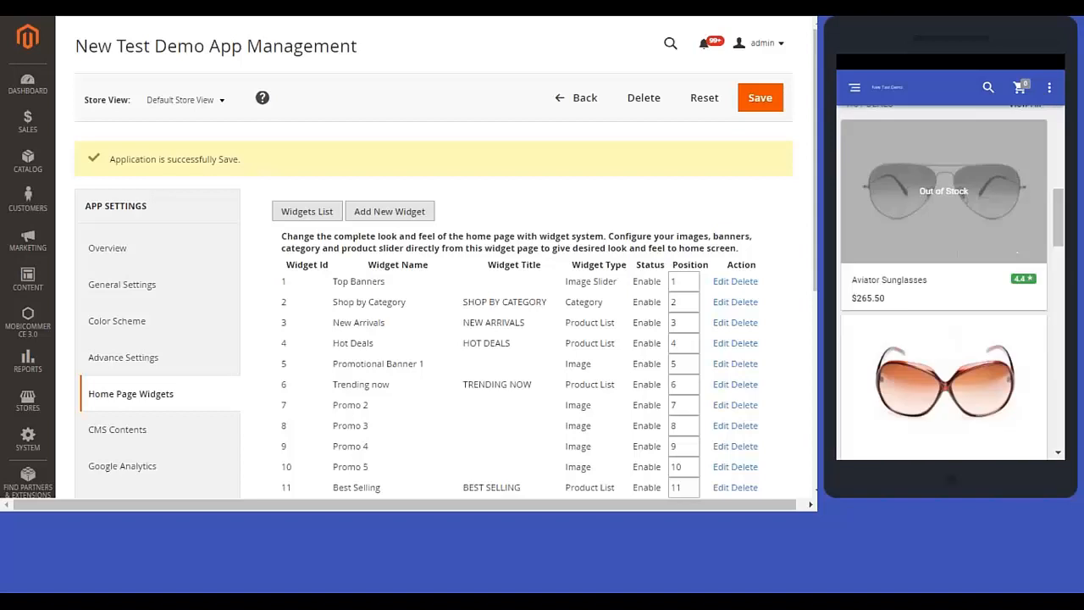
scroll(945, 284, "up", 3)
scroll(944, 284, "down", 8)
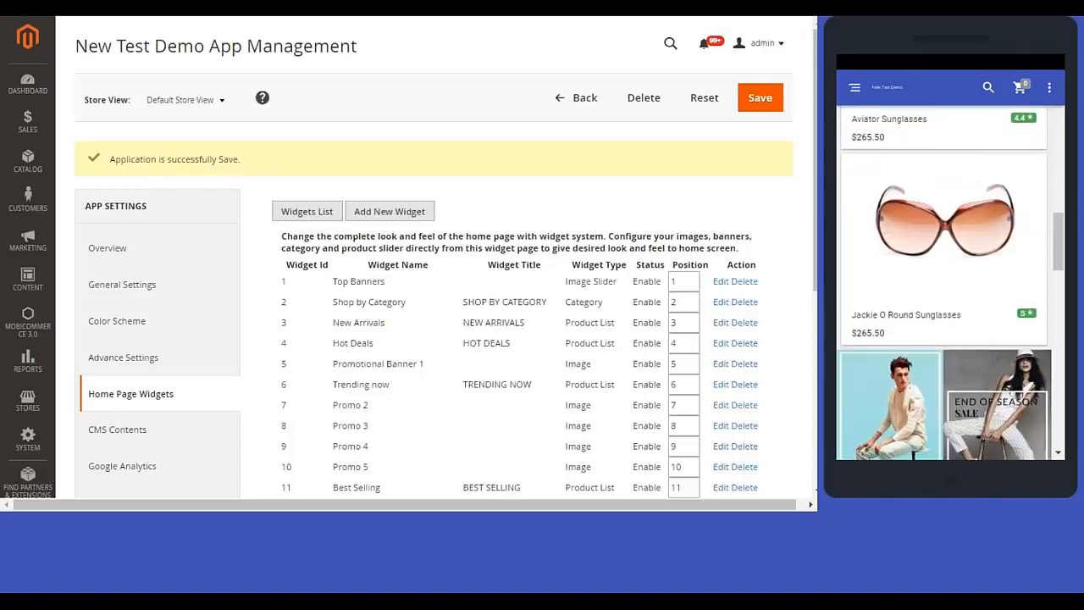
Open the Promotional Banner 1 widget for editing and view its image map.
left_click(720, 365)
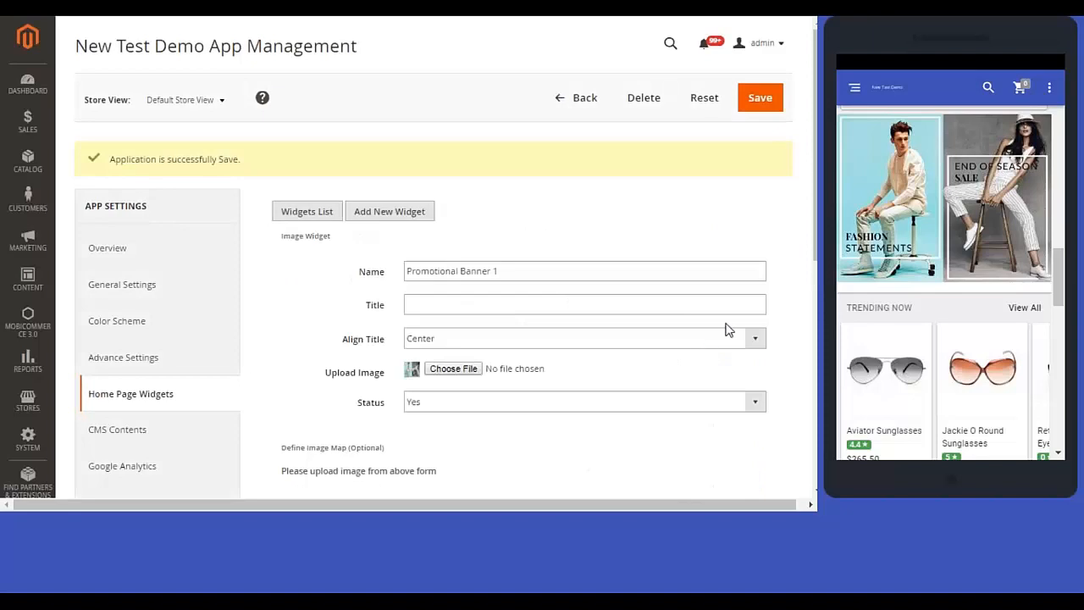
scroll(721, 327, "down", 6)
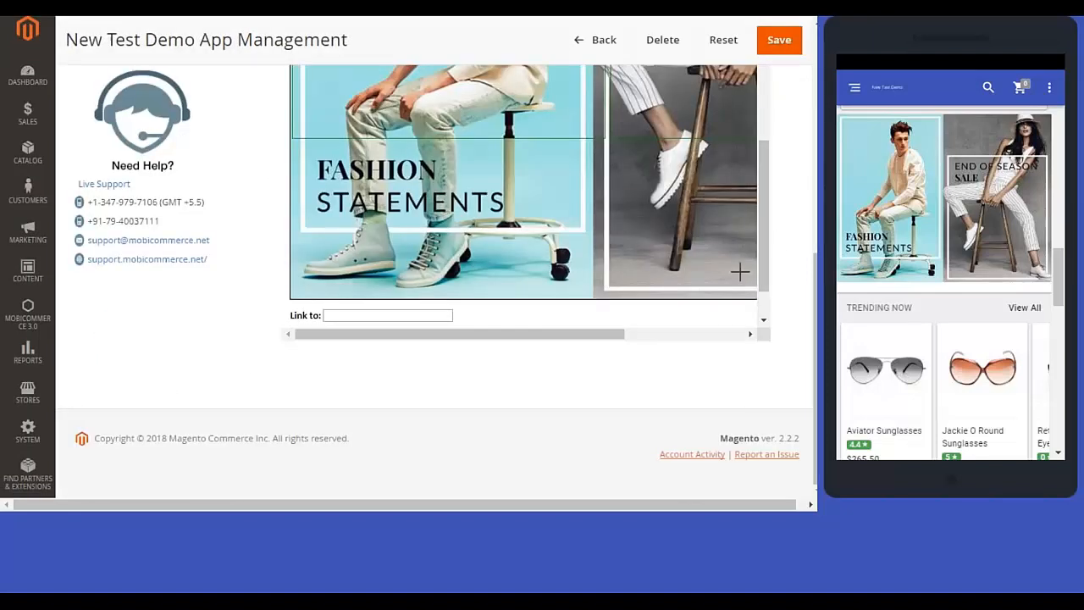
scroll(778, 240, "up", 3)
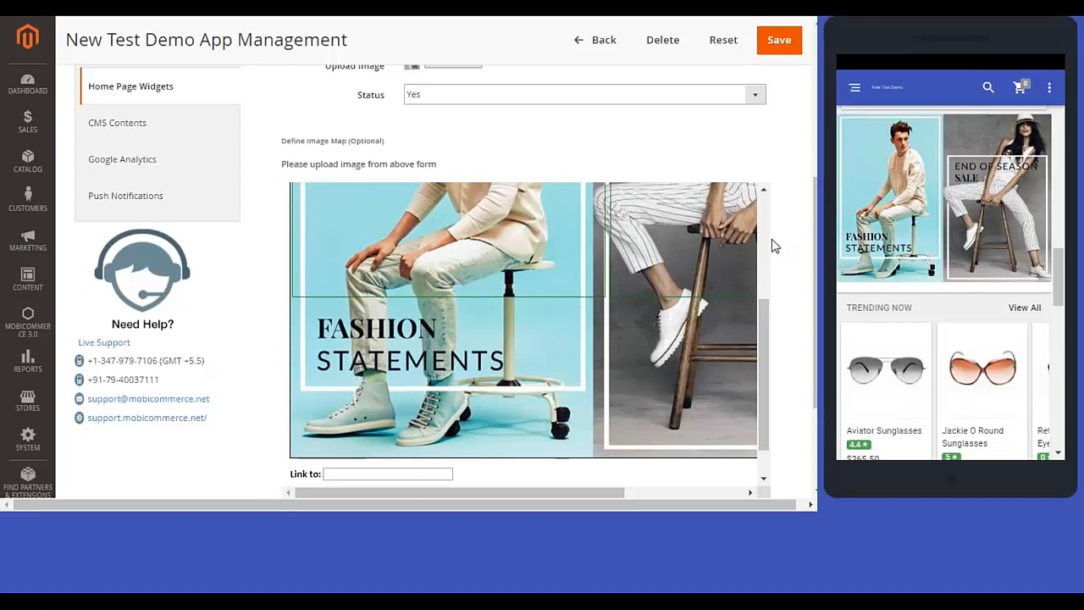
scroll(488, 309, "up", 5)
Extend the image map area over the man's photo downward to the Fashion Statements text.
left_click(488, 309)
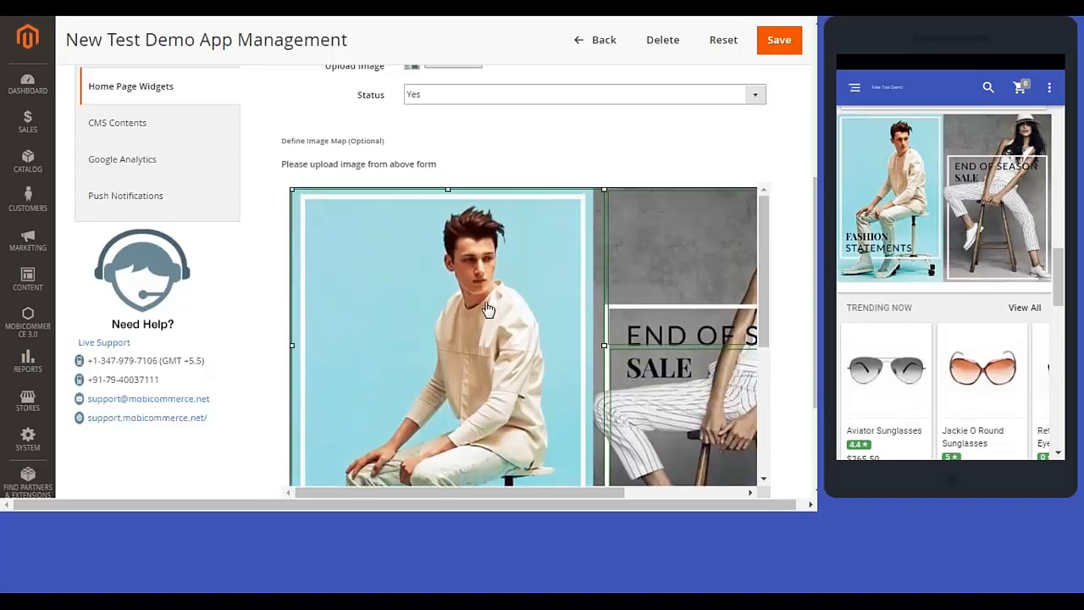
scroll(485, 308, "down", 1)
scroll(484, 309, "down", 3)
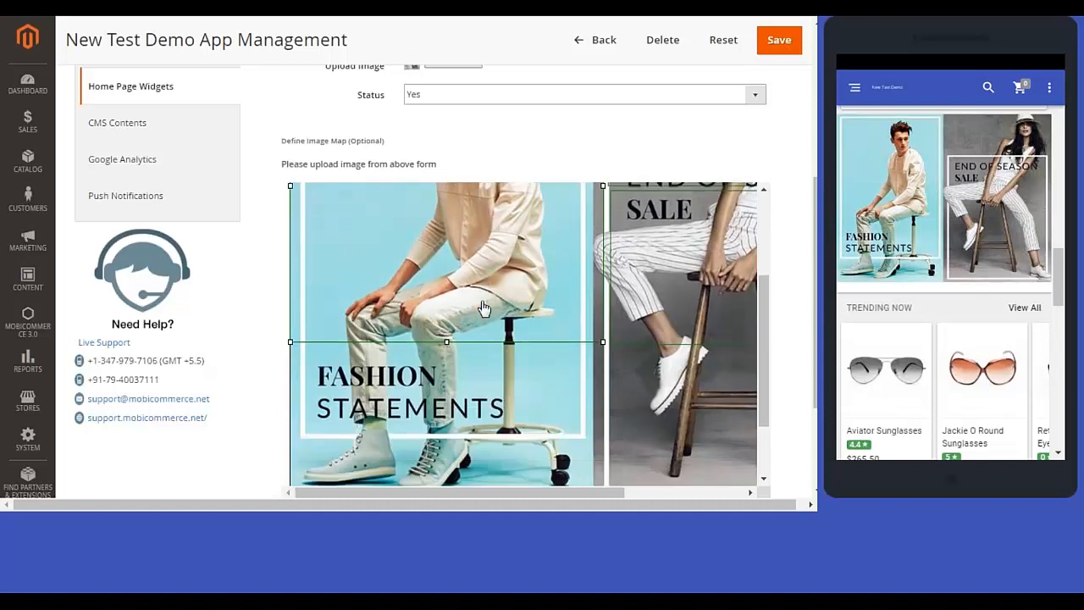
left_click_drag(603, 339, 597, 427)
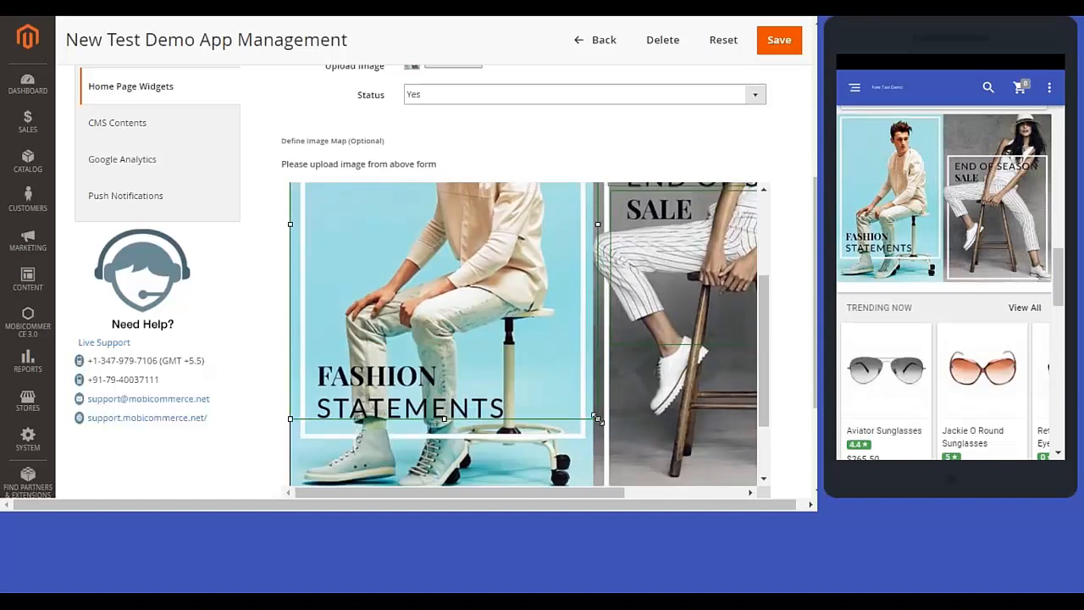
scroll(579, 319, "up", 3)
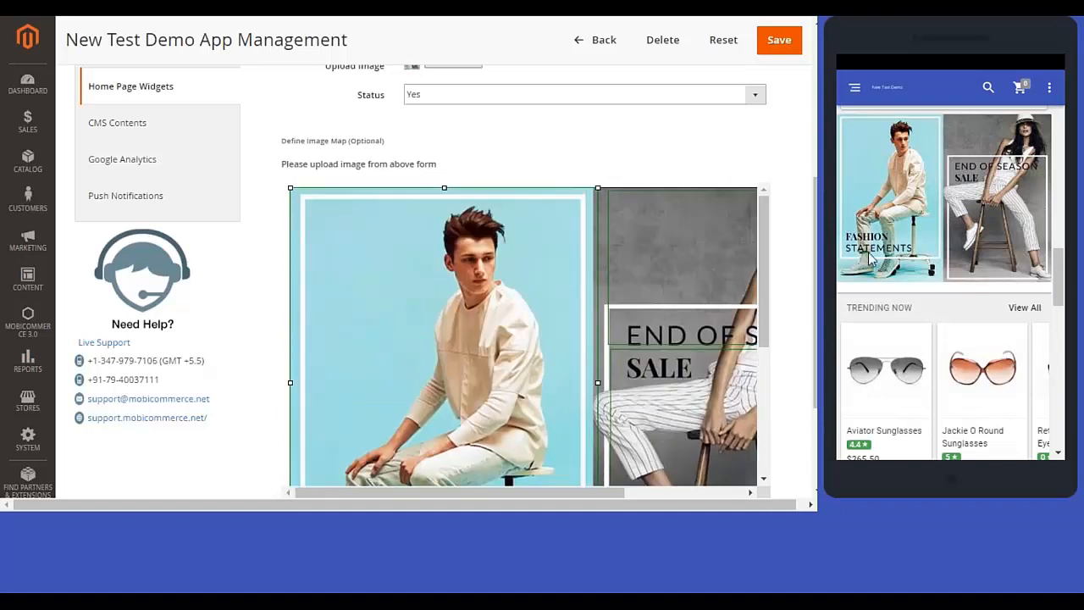
Adjust the position of the image map area over the End of Season Sale photo, moving it slightly to the right.
scroll(702, 302, "down", 3)
scroll(703, 268, "up", 3)
left_click_drag(702, 268, 731, 269)
scroll(636, 259, "down", 3)
scroll(605, 280, "up", 3)
left_click_drag(583, 266, 610, 265)
scroll(683, 329, "down", 3)
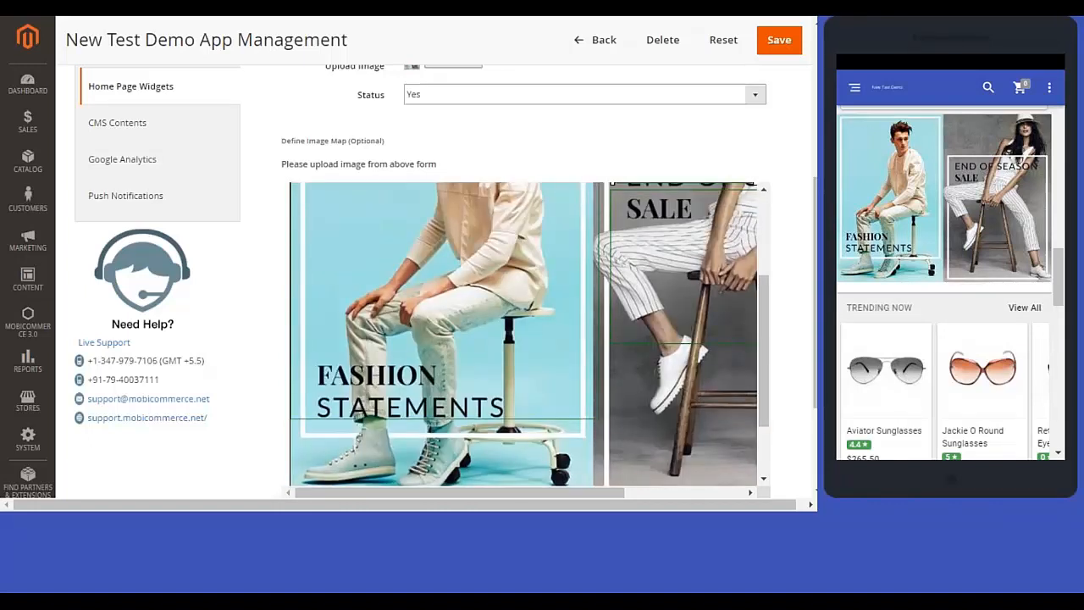
scroll(606, 325, "down", 2)
scroll(472, 314, "up", 5)
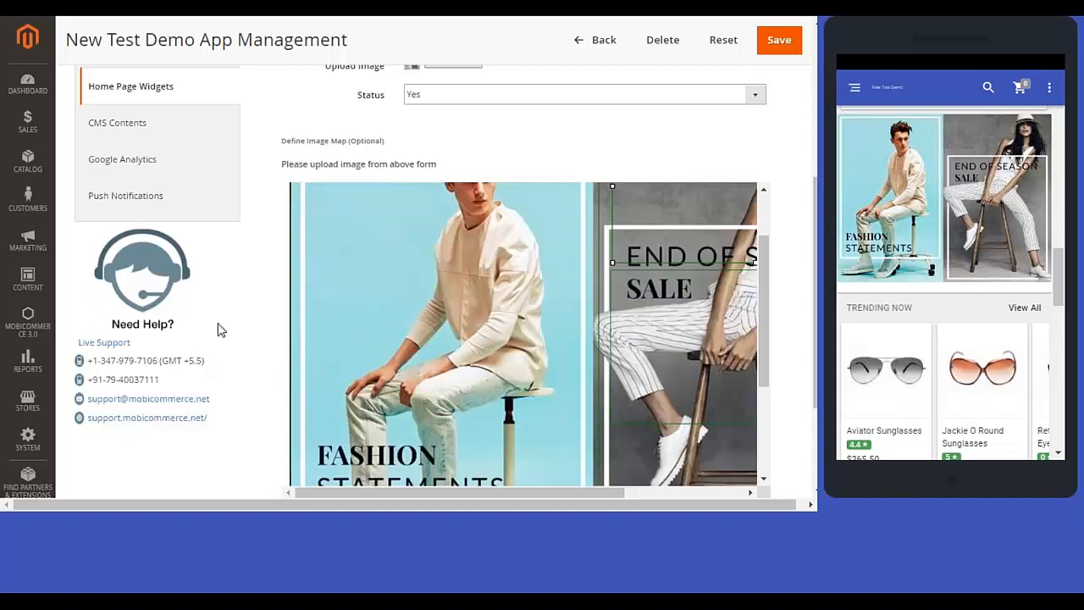
Open the deep link settings of the image map area over the man's photo and review the link types, keeping Category Page.
scroll(492, 303, "down", 2)
scroll(490, 301, "up", 2)
scroll(490, 303, "up", 1)
left_click(492, 309)
scroll(494, 311, "down", 4)
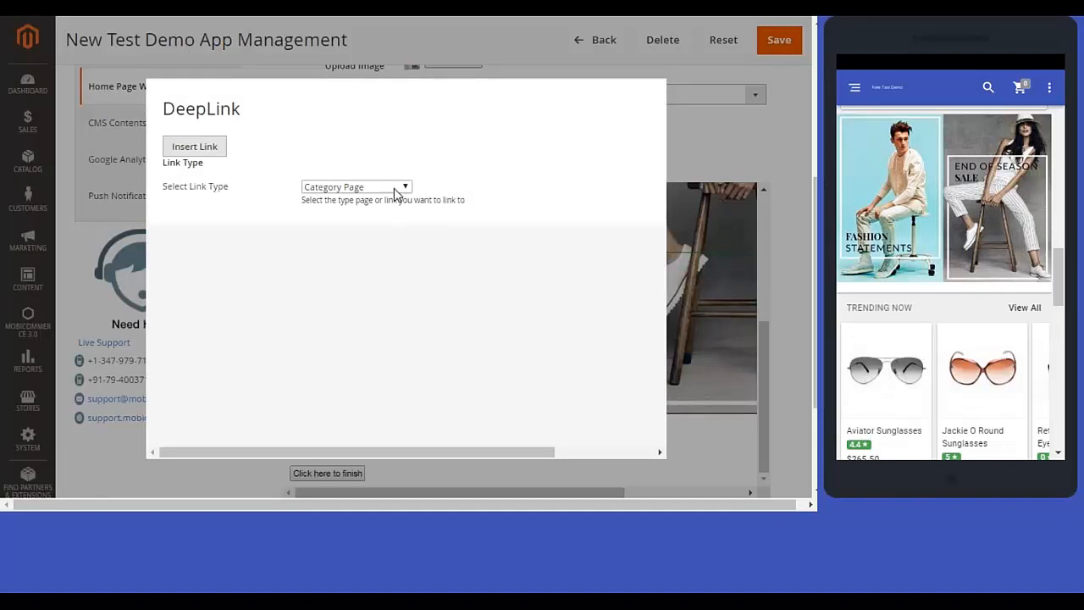
left_click(394, 189)
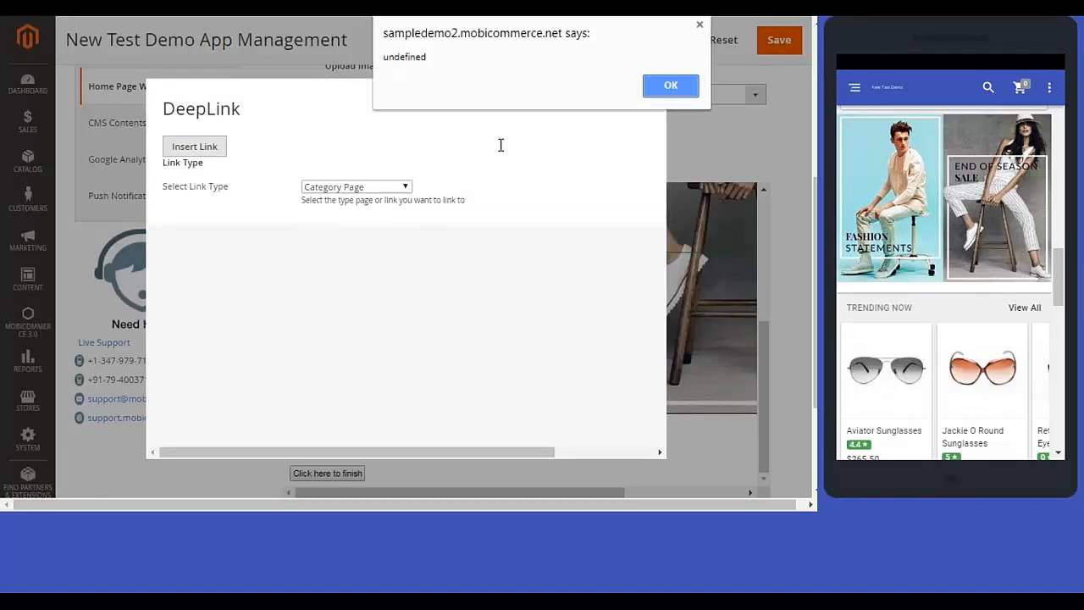
left_click(667, 85)
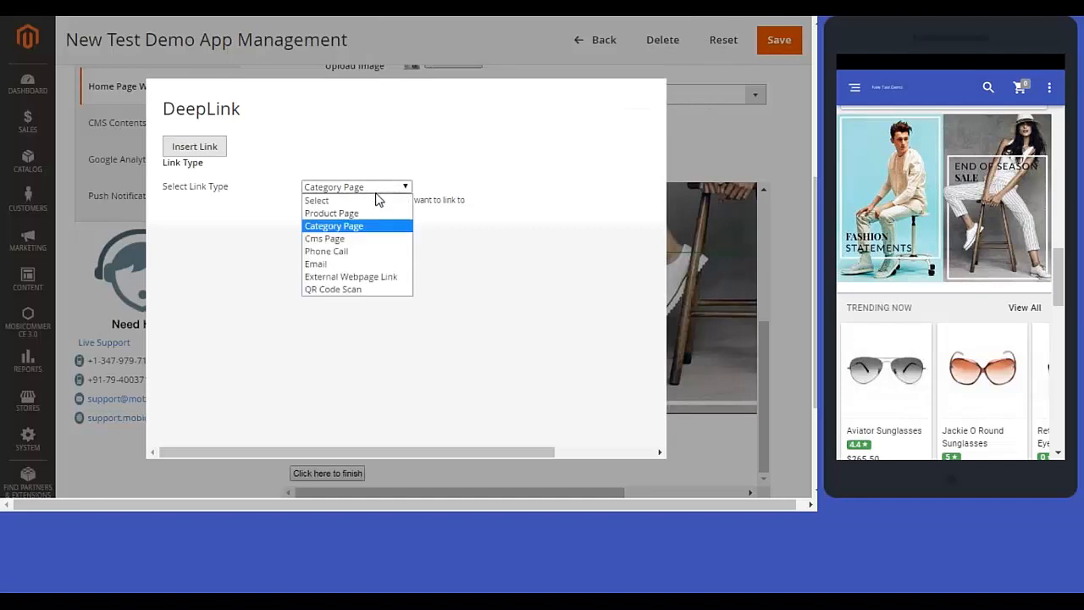
left_click(372, 226)
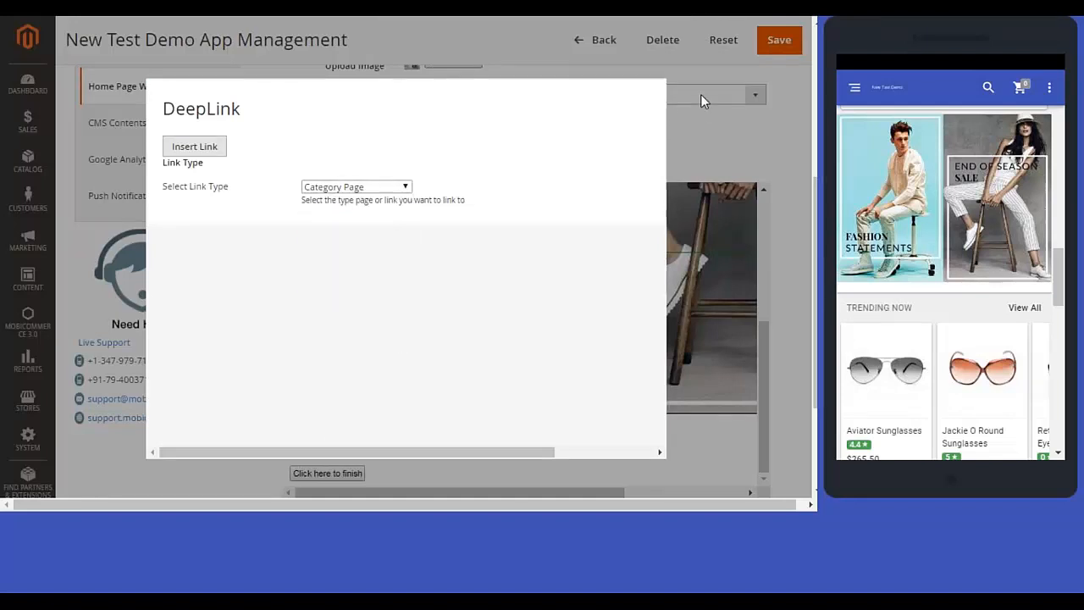
left_click(696, 124)
scroll(632, 304, "up", 1)
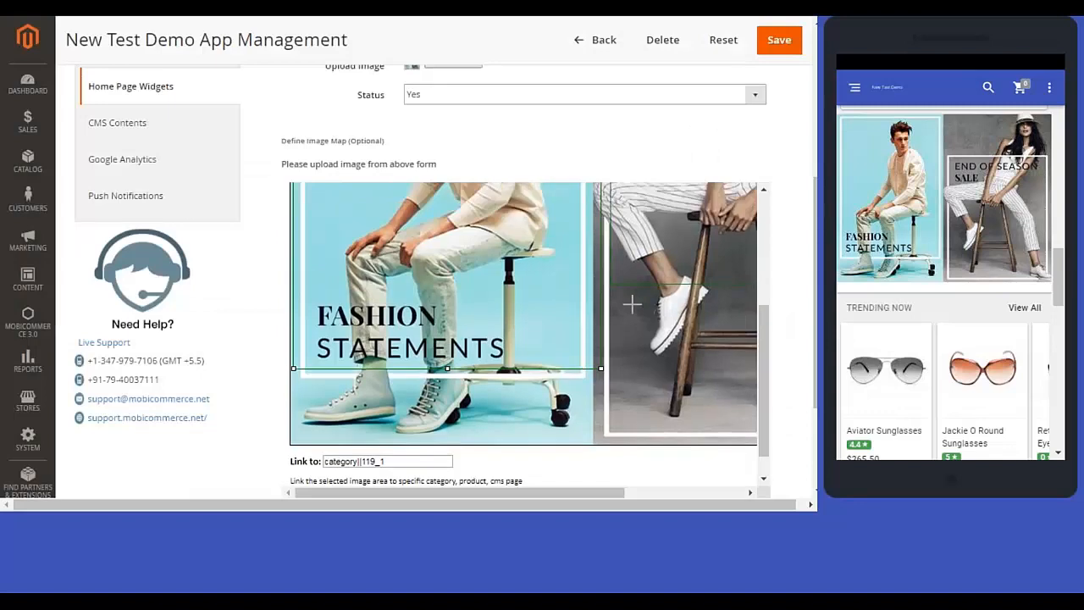
scroll(632, 305, "up", 3)
scroll(633, 310, "down", 5)
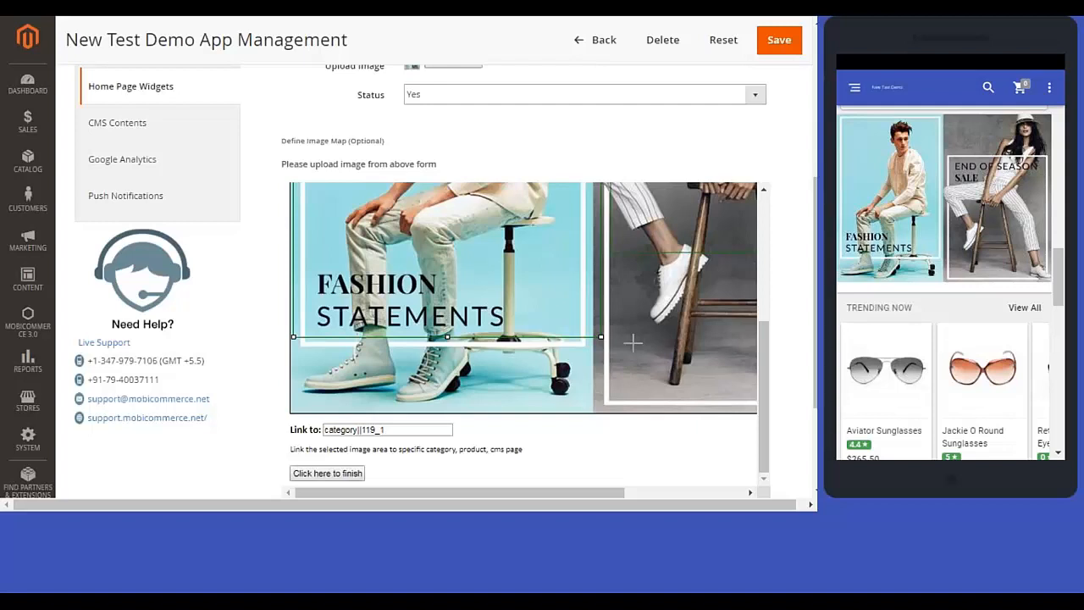
Review the mobile app's home page from the top banner through Shop by Category and New Arrivals to Hot Deals.
left_click_drag(1060, 266, 1047, 117)
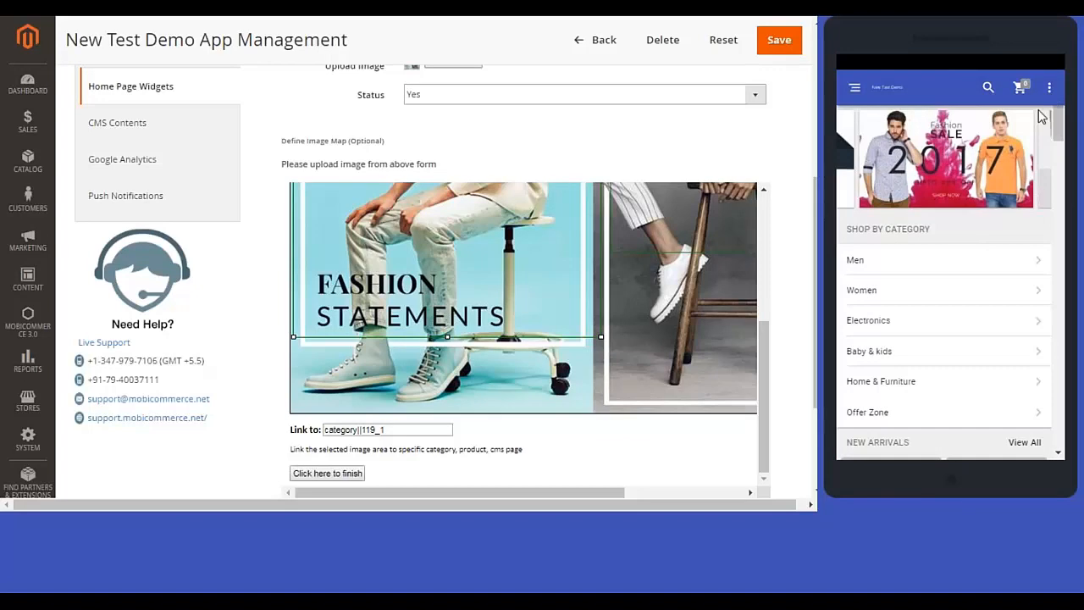
mouse_move(1048, 113)
left_mouse_down()
mouse_move(1003, 434)
mouse_move(1003, 346)
mouse_move(1049, 112)
left_mouse_up()
scroll(968, 203, "down", 7)
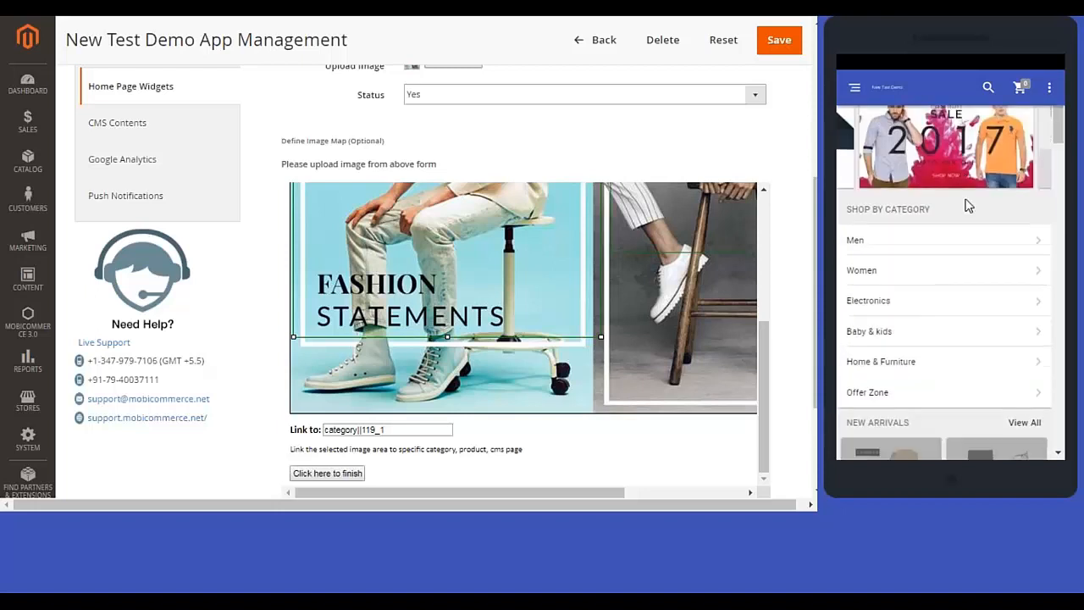
left_click_drag(765, 334, 779, 94)
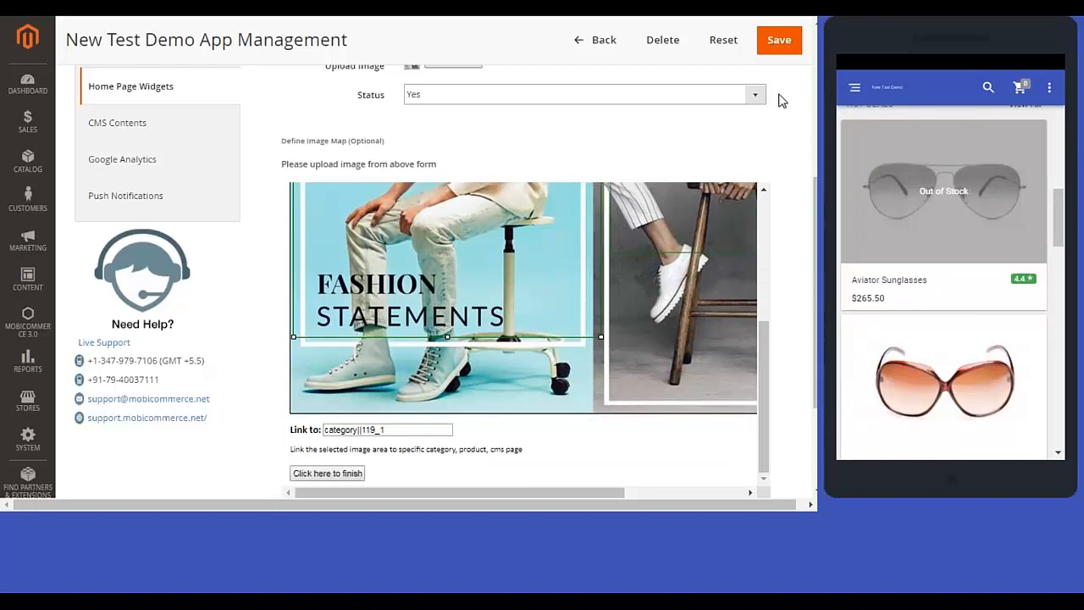
left_click_drag(760, 344, 763, 342)
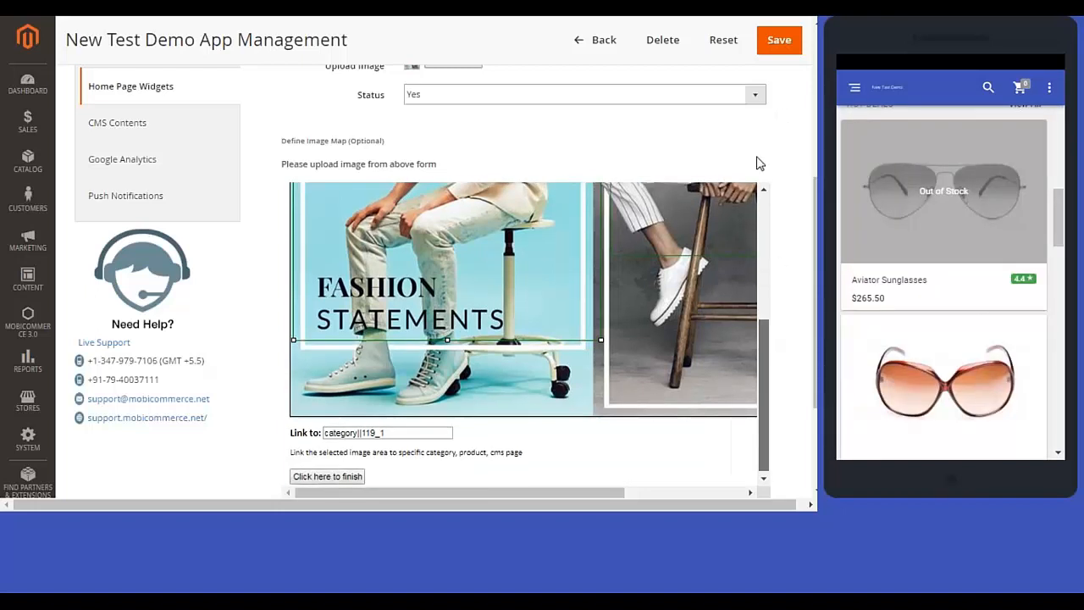
scroll(903, 237, "down", 2)
scroll(903, 237, "up", 8)
scroll(903, 237, "up", 5)
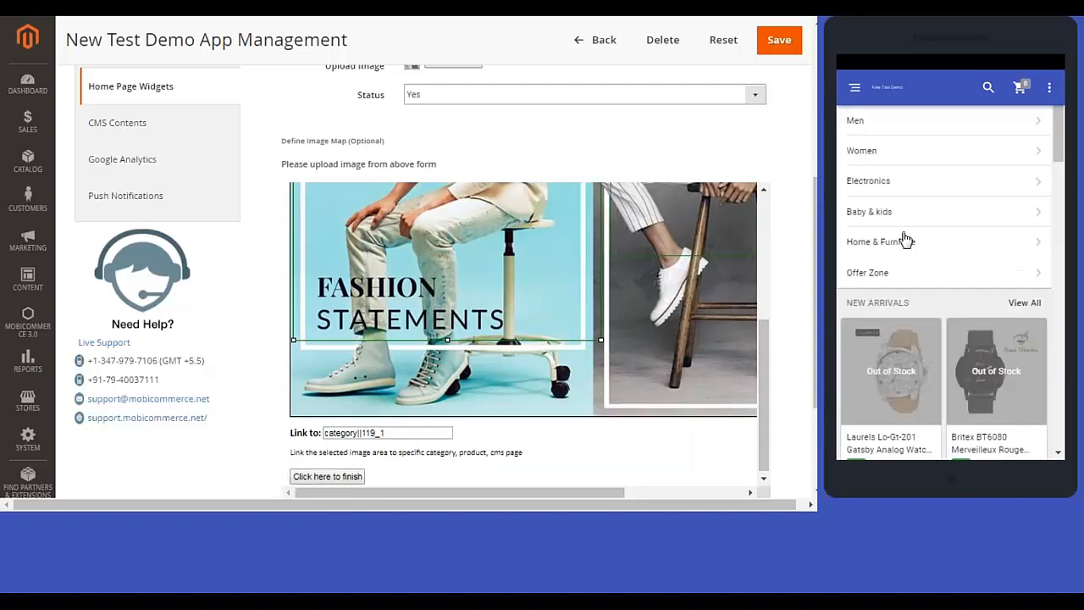
scroll(799, 150, "up", 2)
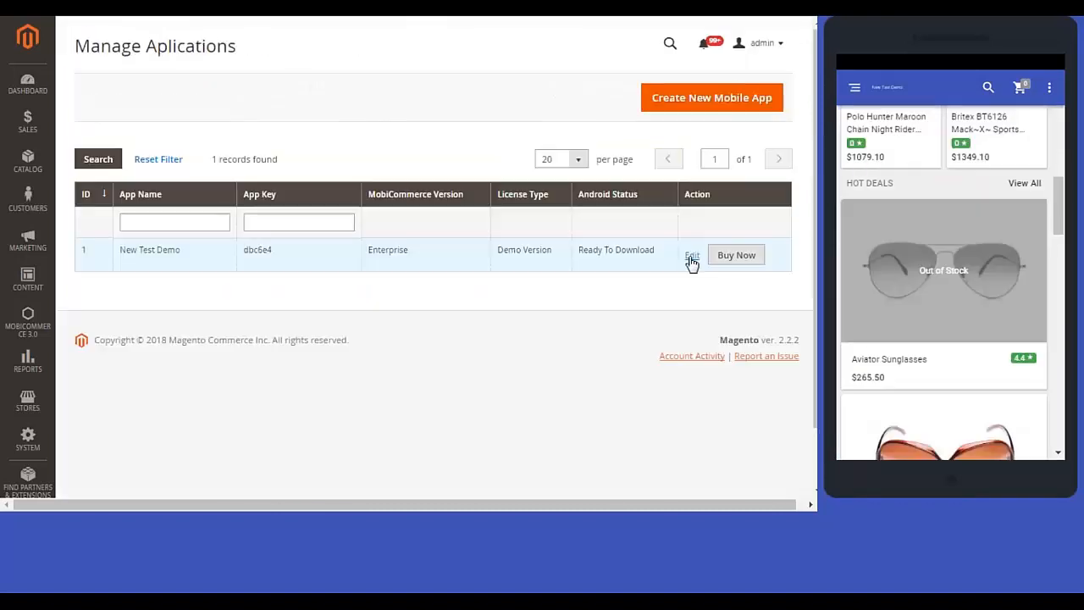
Open the New Test Demo app for editing and view its list of home page widgets.
left_click(691, 262)
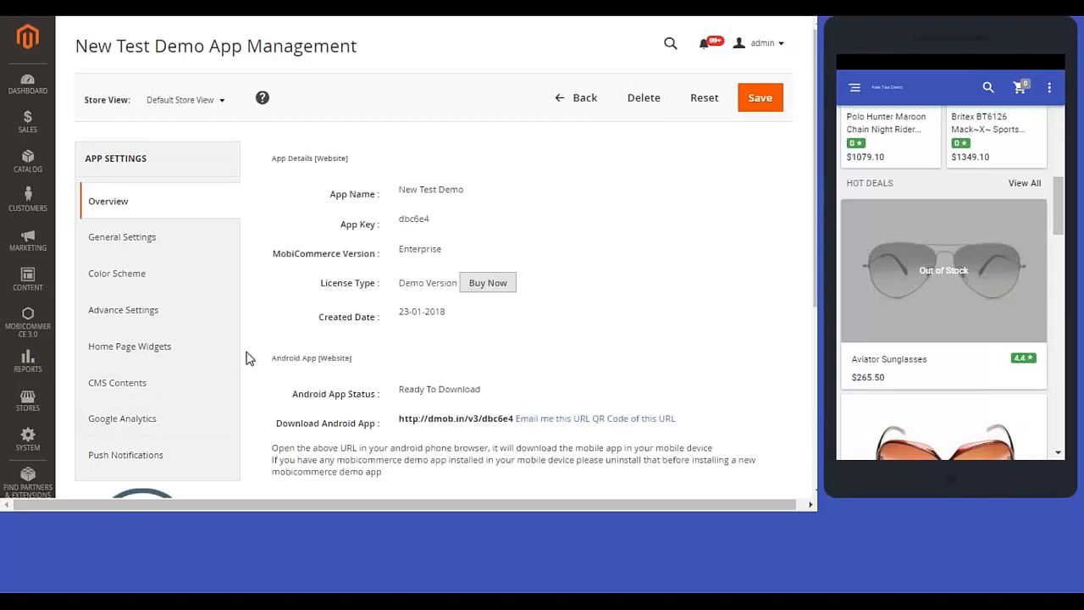
left_click(163, 355)
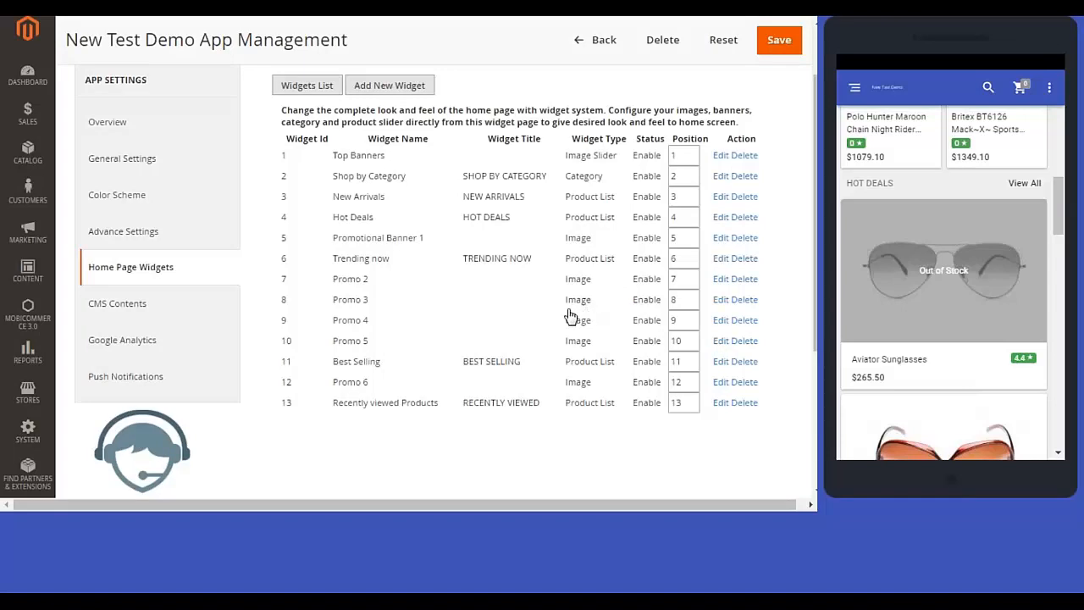
Review the CMS Contents settings from store information to CMS pages, alongside the contact and social links in the mobile app's side menu.
left_click(203, 320)
left_click(855, 87)
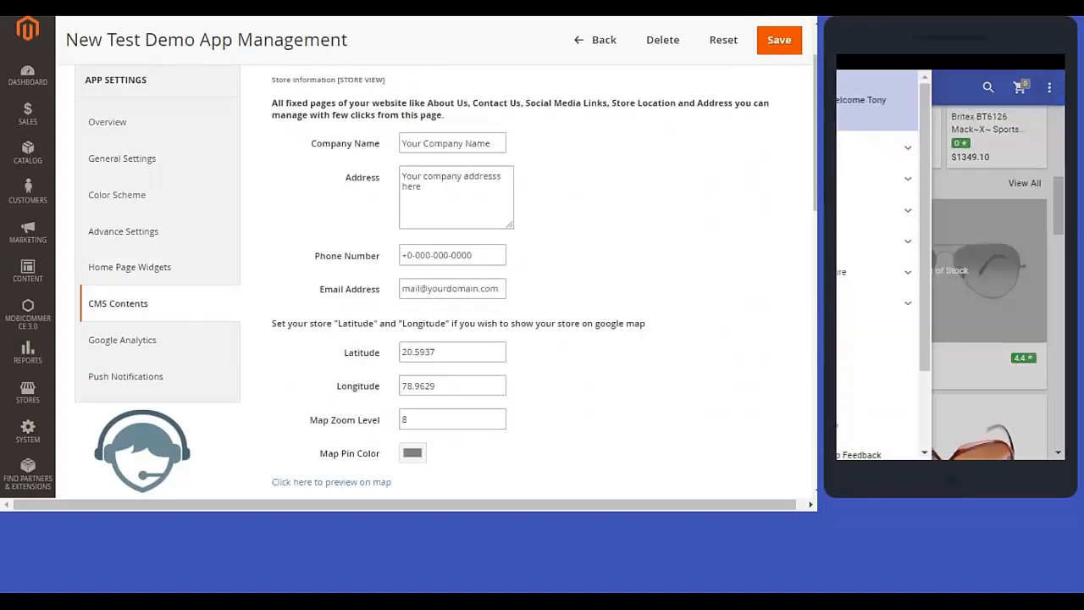
scroll(923, 187, "down", 2)
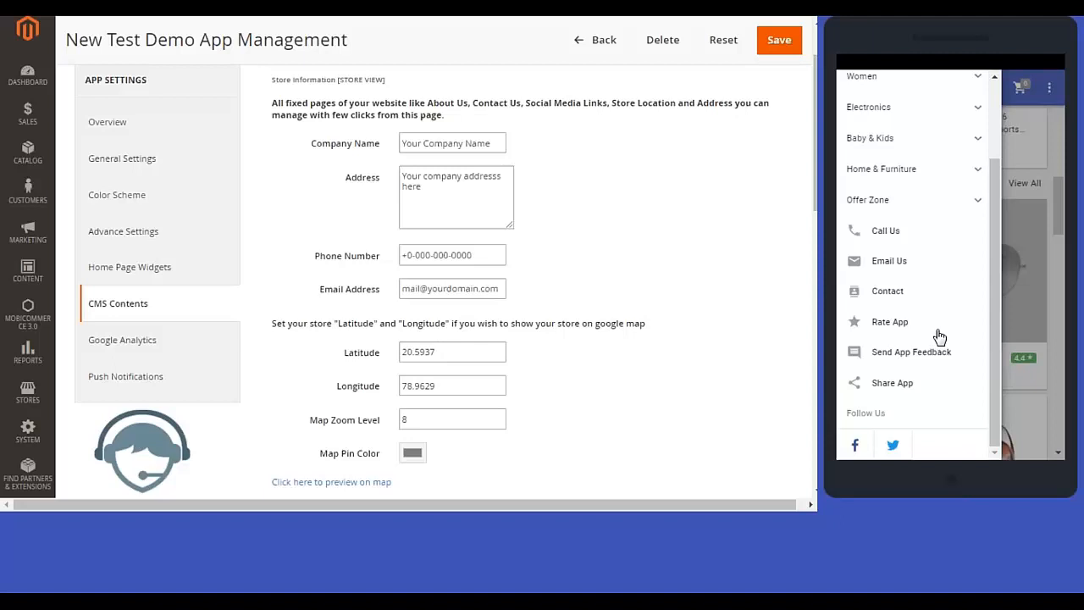
left_click_drag(991, 320, 986, 386)
scroll(986, 385, "down", 7)
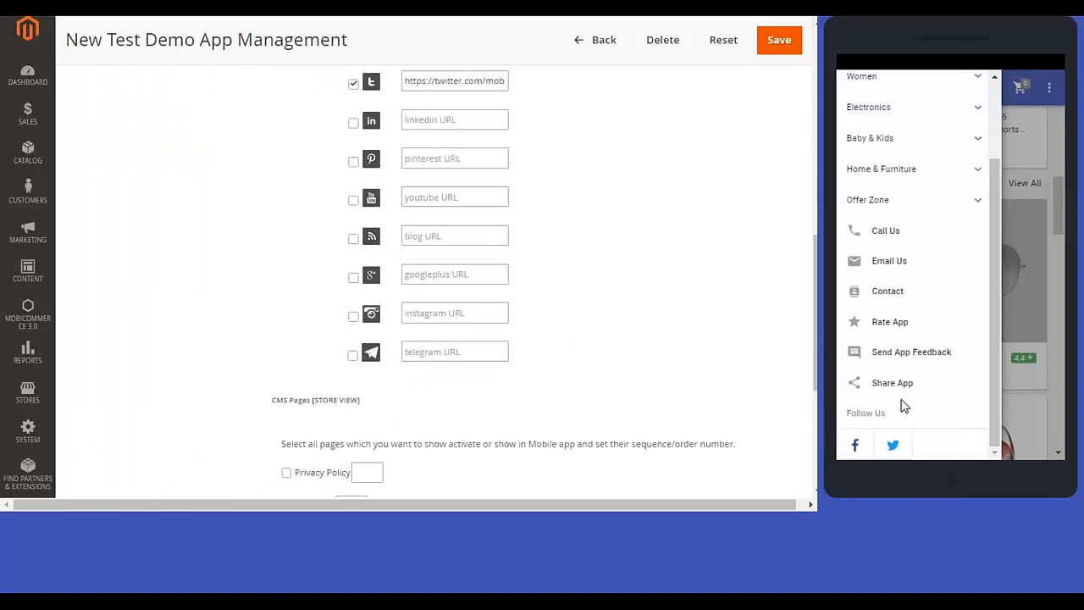
scroll(688, 348, "down", 3)
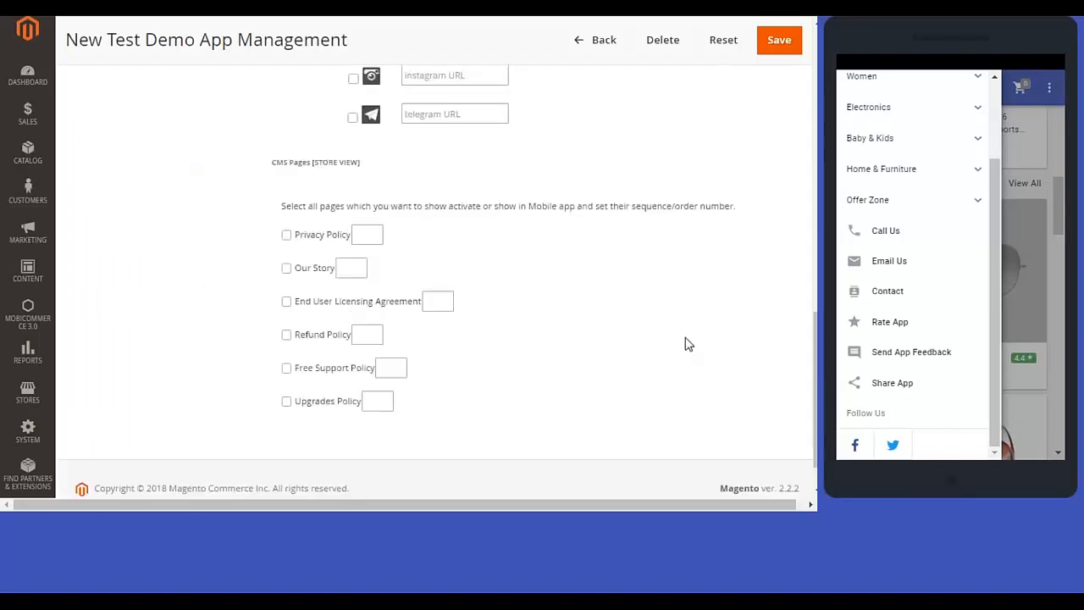
View the Google Analytics settings for Android and iOS, focusing on the Android Analytics Code.
scroll(537, 240, "up", 8)
left_click(156, 292)
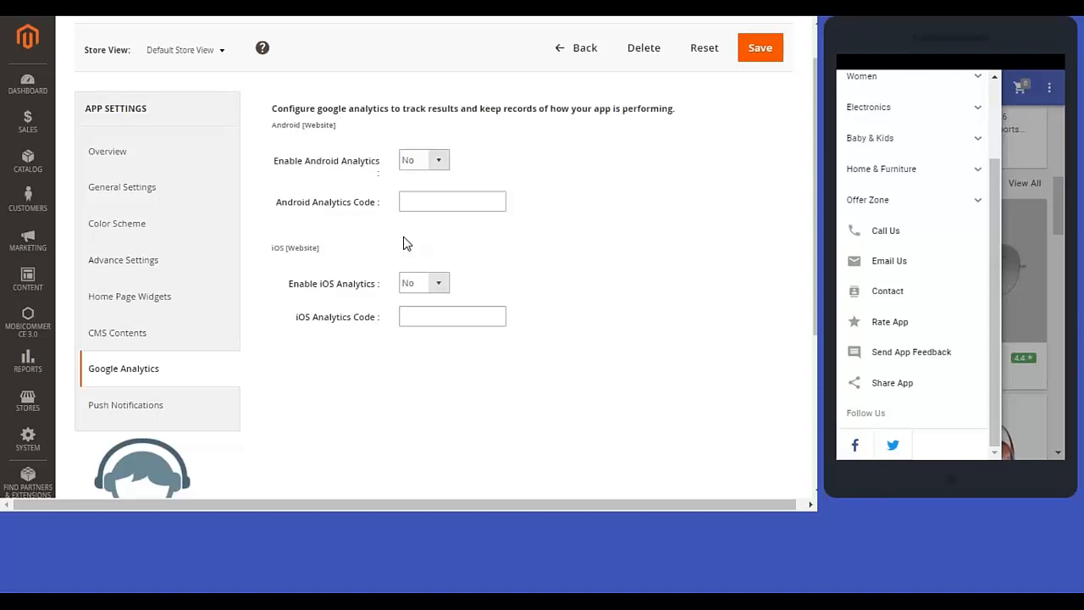
left_click(447, 201)
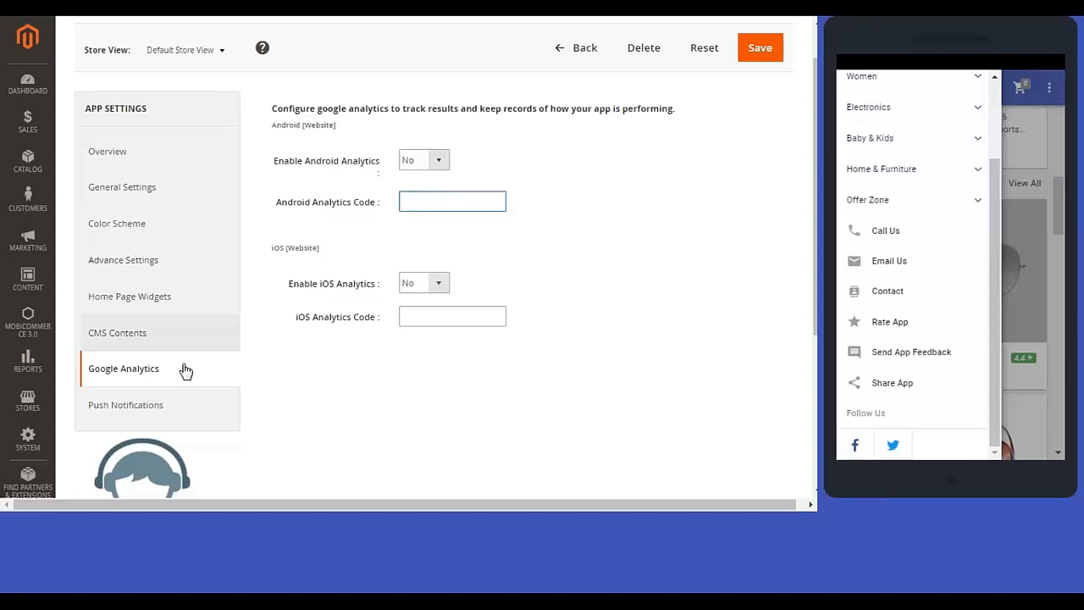
Open the Push Notifications settings and examine the device type and store options, keeping Both and All Stores.
left_click(183, 405)
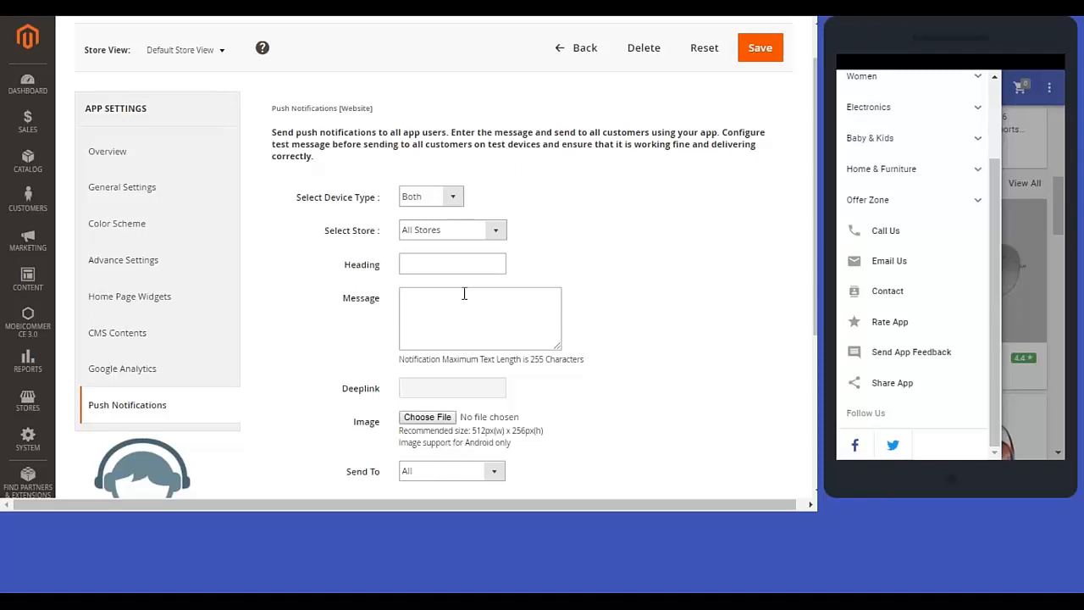
left_click(453, 200)
left_click(485, 203)
scroll(479, 209, "down", 2)
scroll(483, 210, "up", 2)
left_click(461, 200)
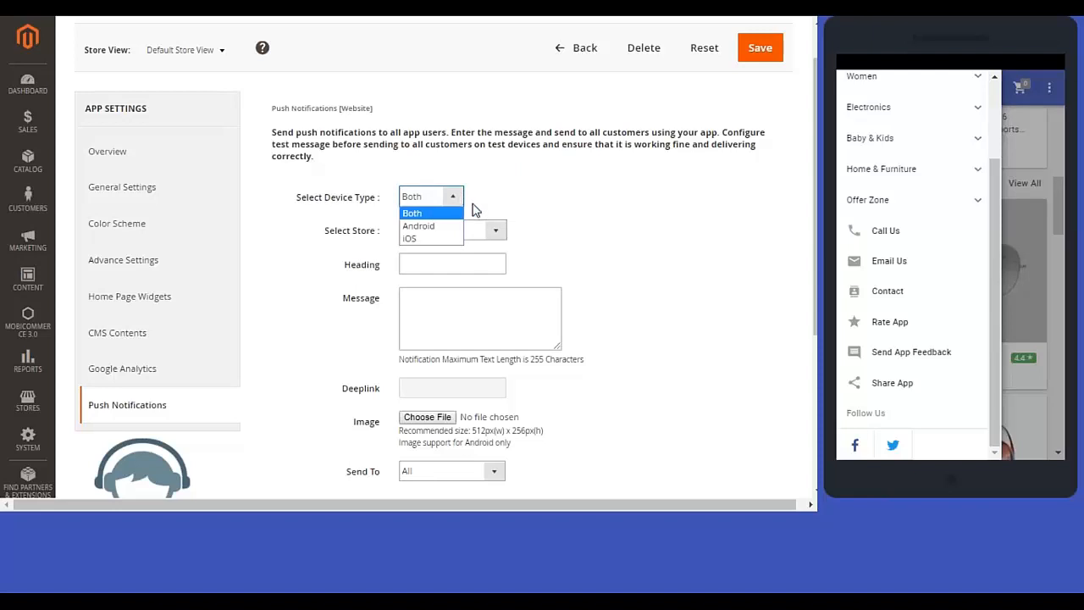
left_click(479, 210)
left_click(496, 233)
left_click(496, 233)
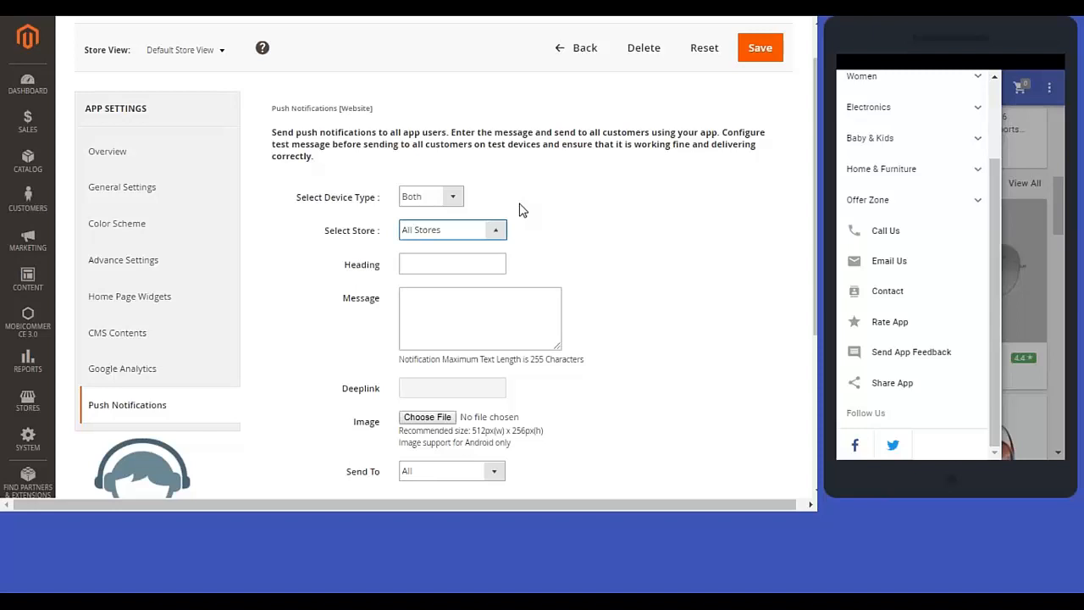
Set the push notification's heading to "Heading" and view its deep link settings without inserting a link.
left_click(487, 263)
left_click(423, 283)
left_click(471, 303)
left_click(471, 393)
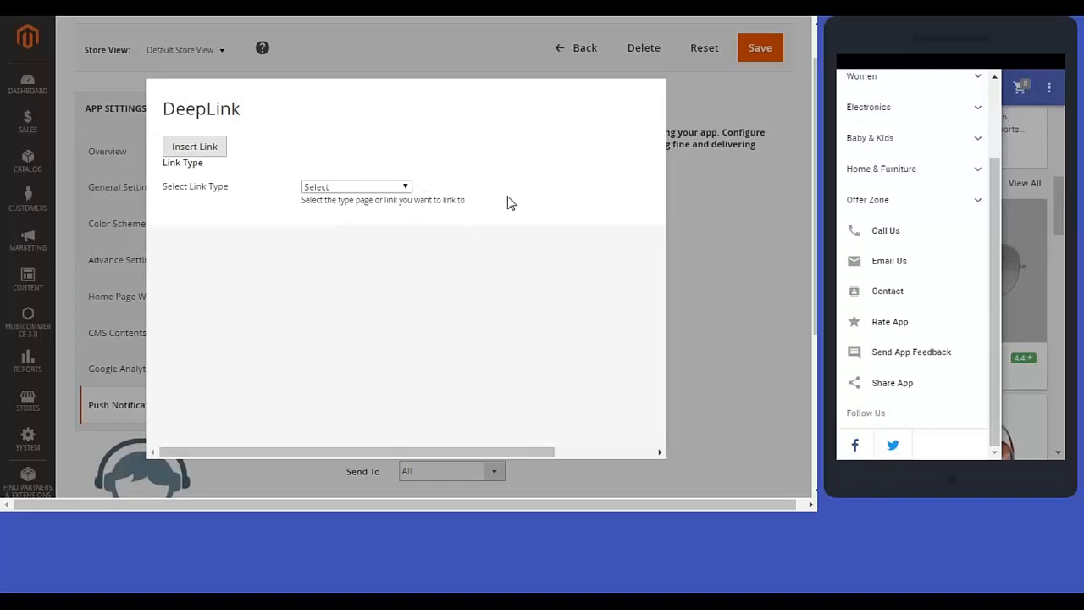
left_click(697, 101)
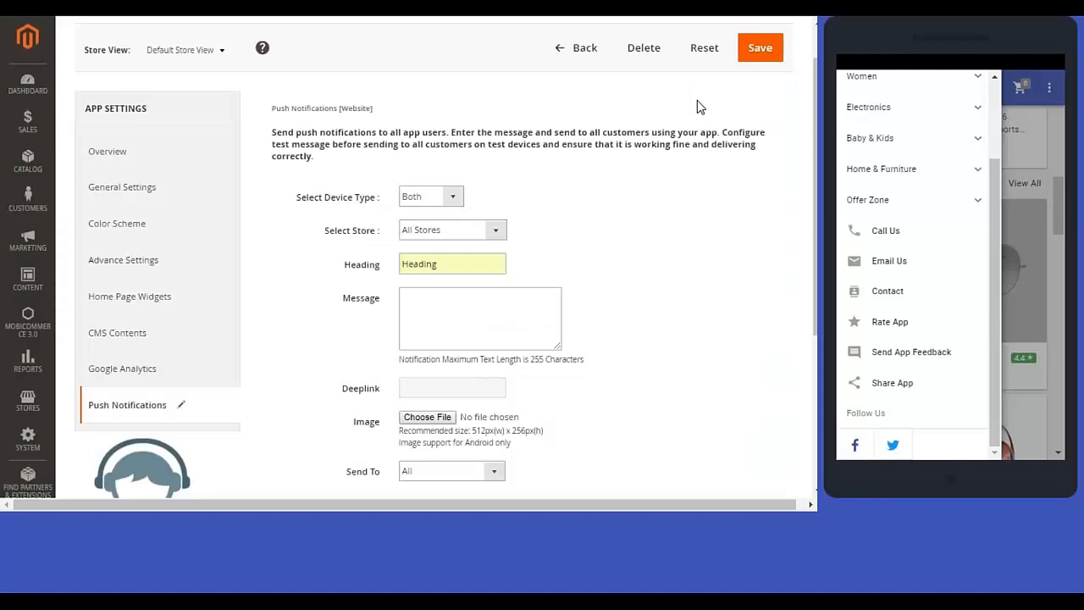
Set the push notification's recipients to Customer Group and review the available customer groups.
scroll(636, 229, "down", 1)
scroll(636, 235, "down", 3)
left_click(499, 313)
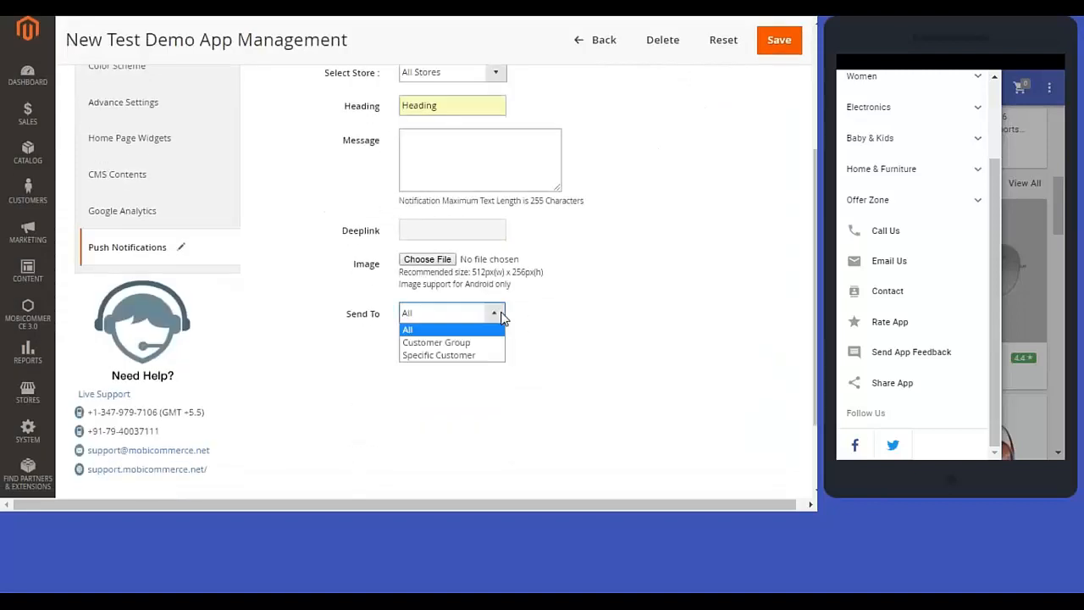
left_click(482, 343)
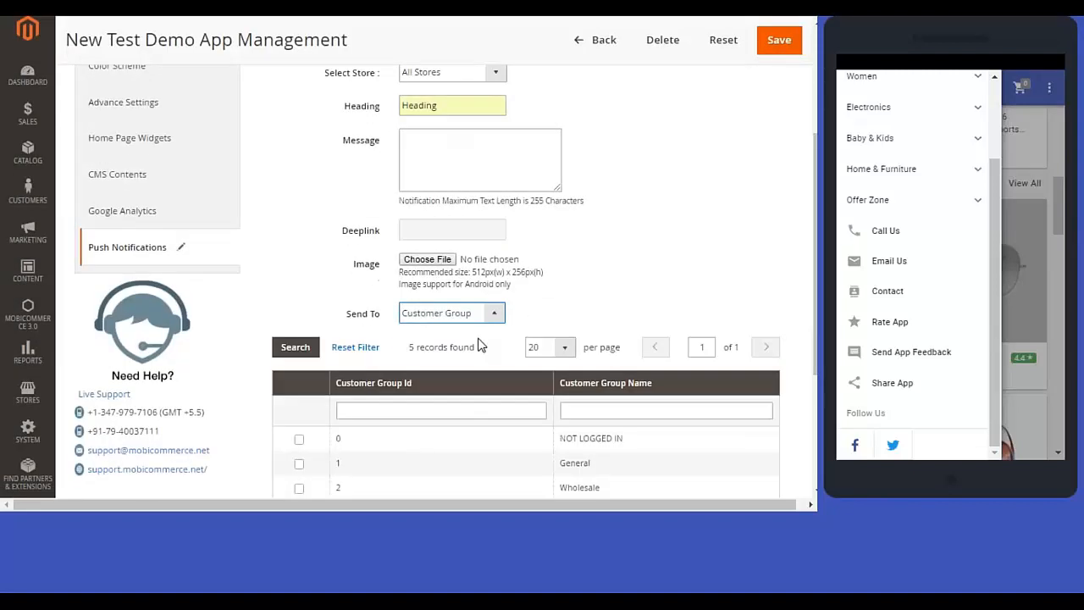
scroll(479, 343, "down", 2)
left_click(490, 244)
left_click(489, 244)
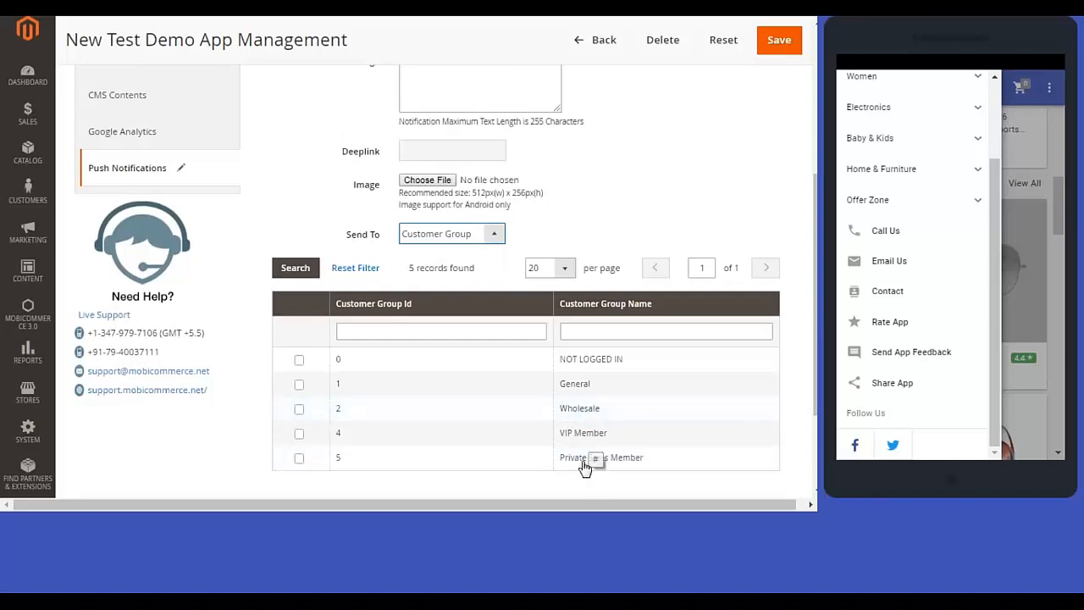
Set the push notification's recipients to Specific Customer and look through the customer list.
left_click(490, 239)
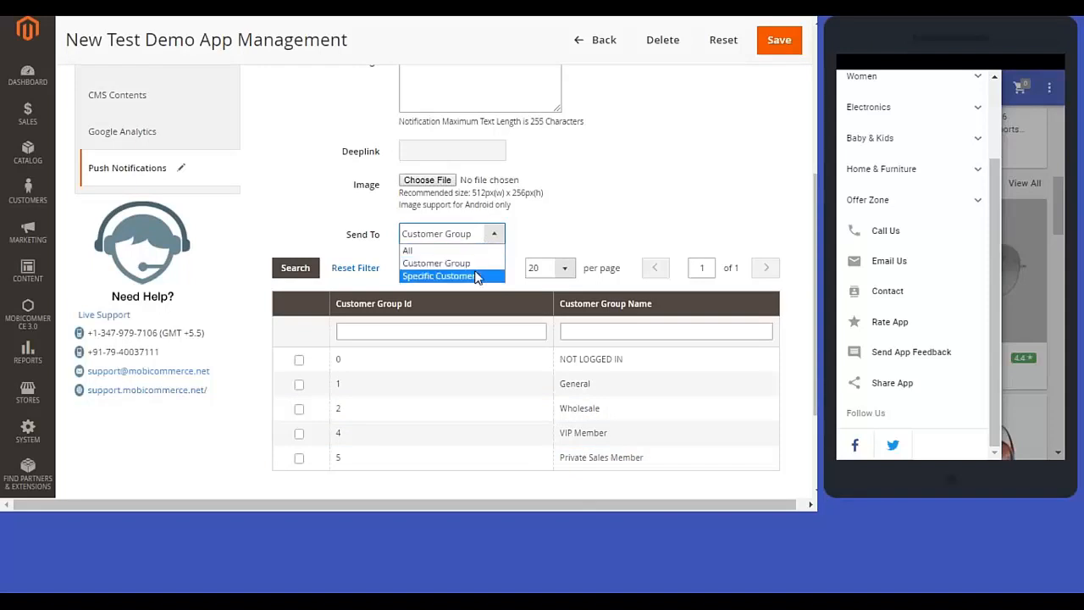
left_click(477, 277)
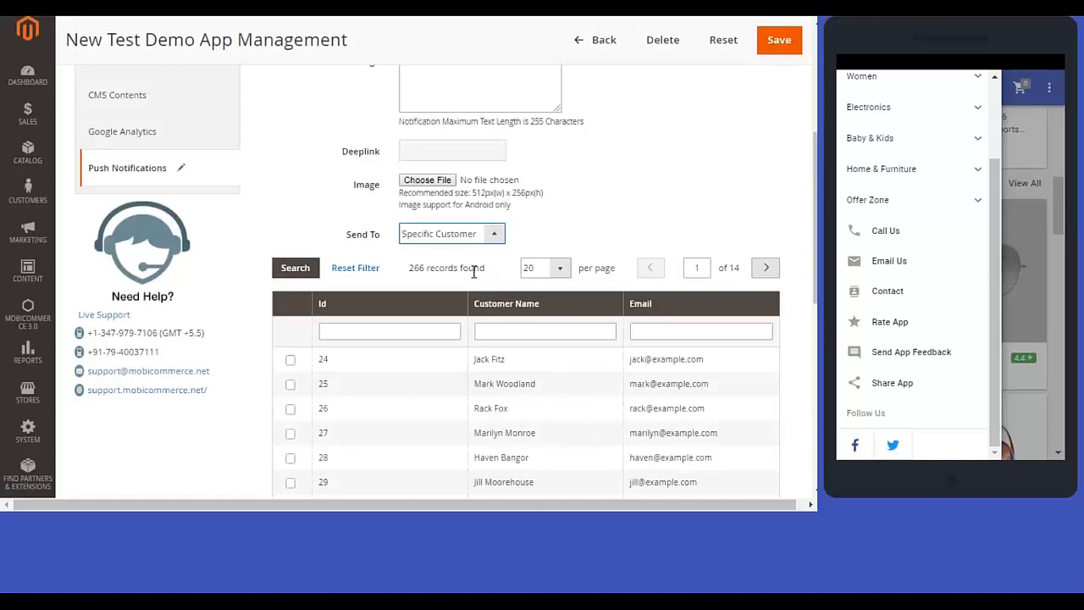
scroll(347, 375, "down", 3)
scroll(348, 375, "up", 6)
scroll(344, 356, "down", 4)
scroll(344, 352, "up", 2)
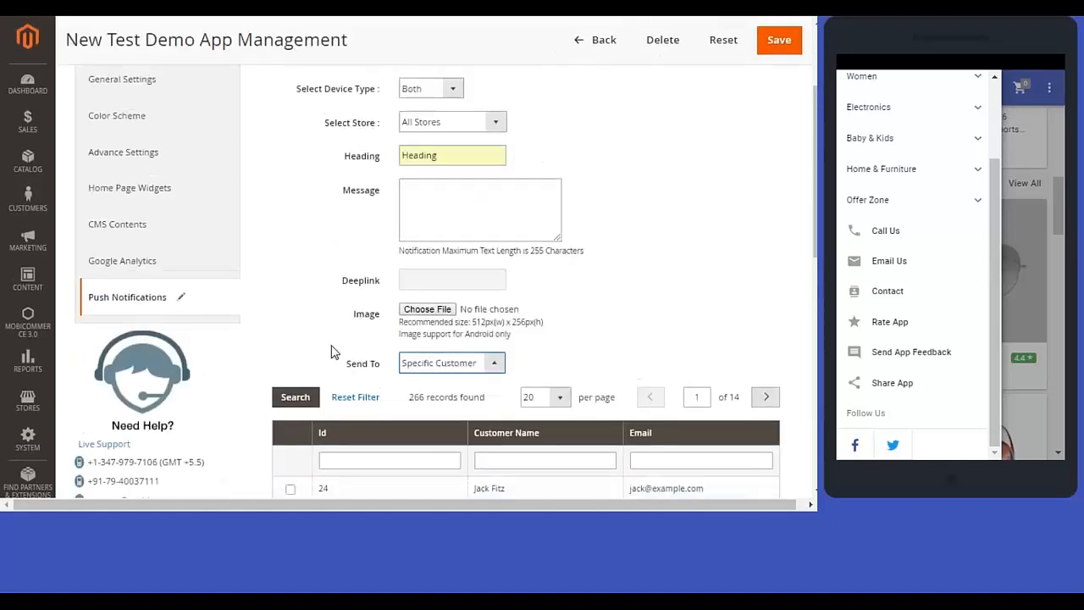
View the MobiCommerce 3.0 menu entries and look over the push notification form once more.
left_click(26, 325)
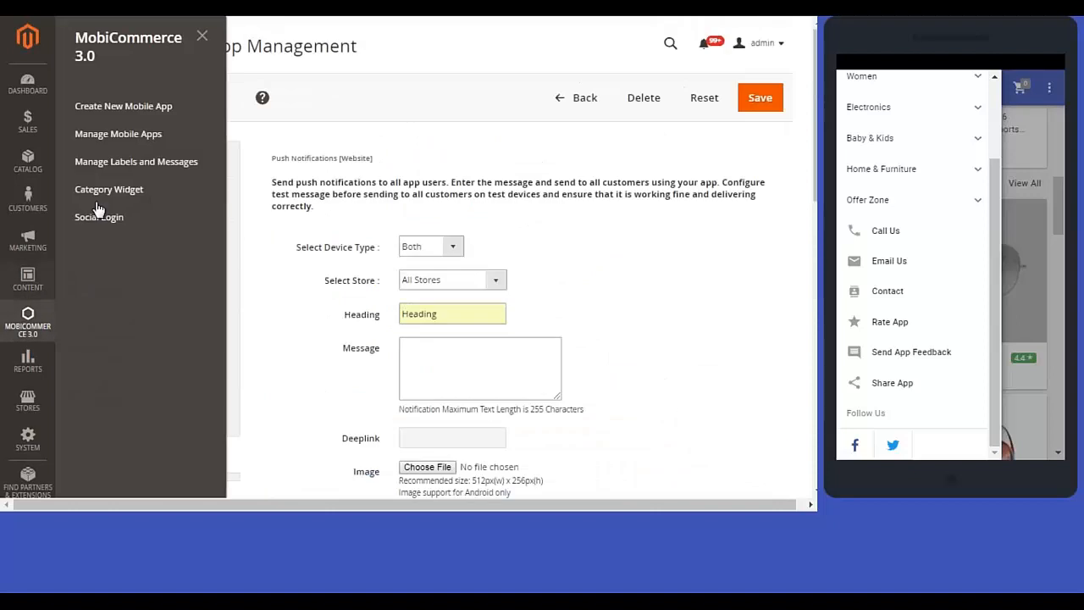
left_click(406, 198)
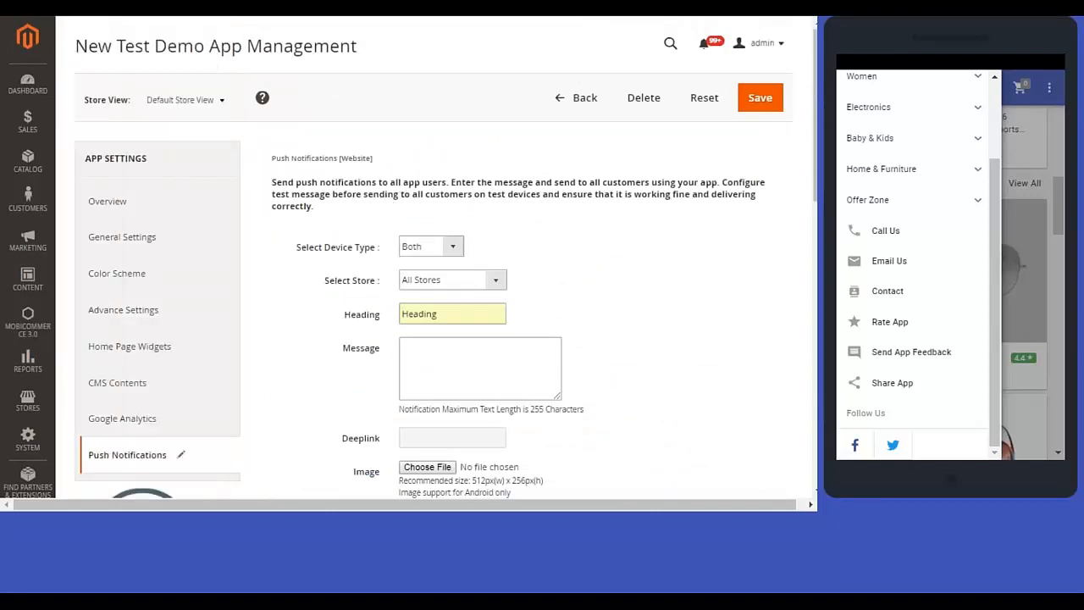
scroll(526, 296, "down", 8)
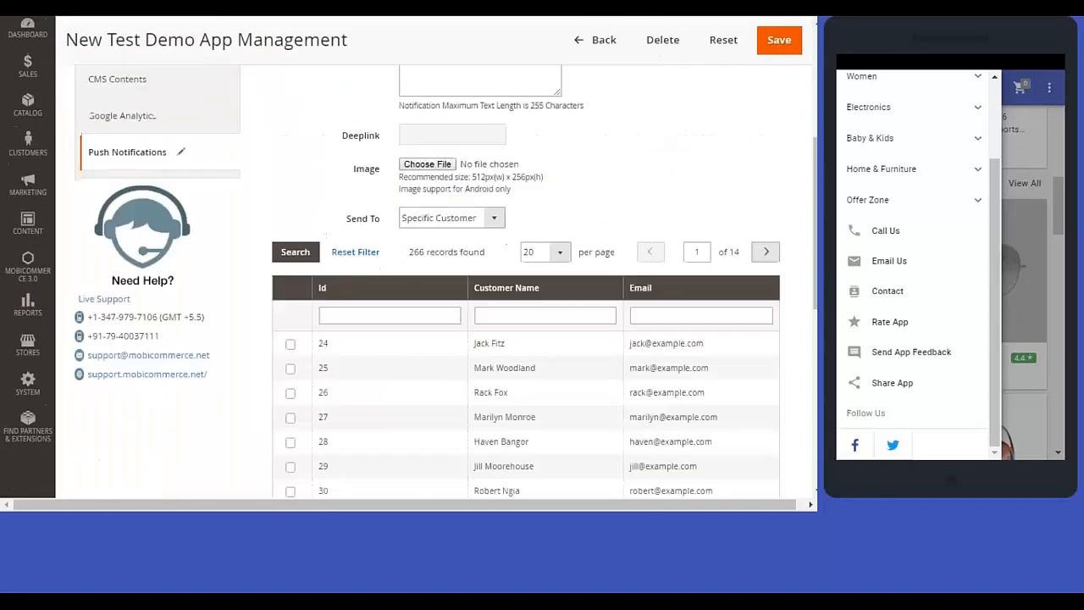
scroll(526, 297, "up", 8)
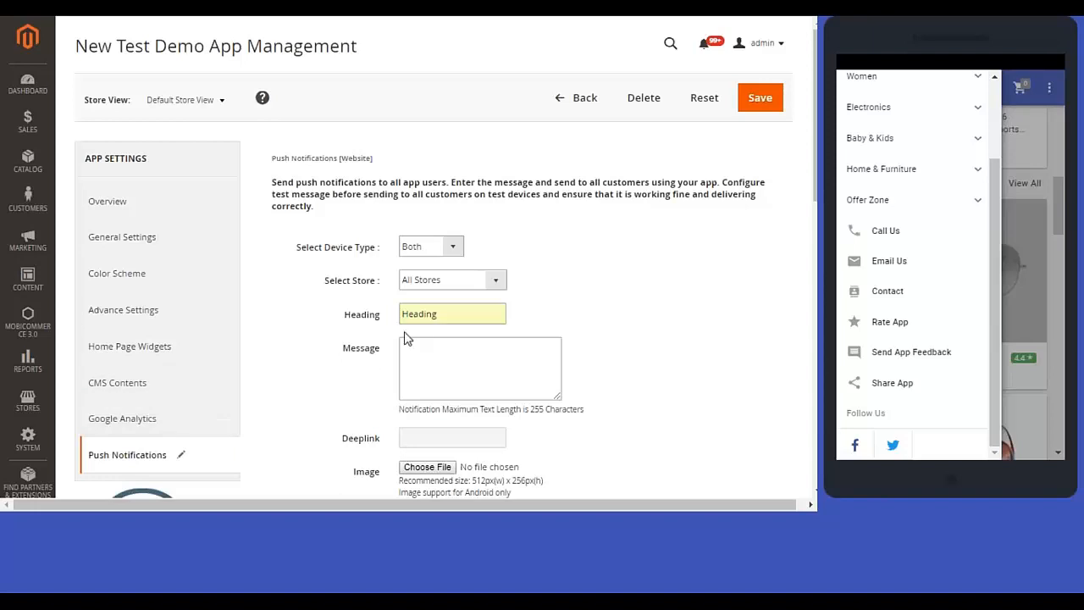
Open the Manage Labels and Messages page and bring up the search bar on the app preview's home page.
left_click(27, 318)
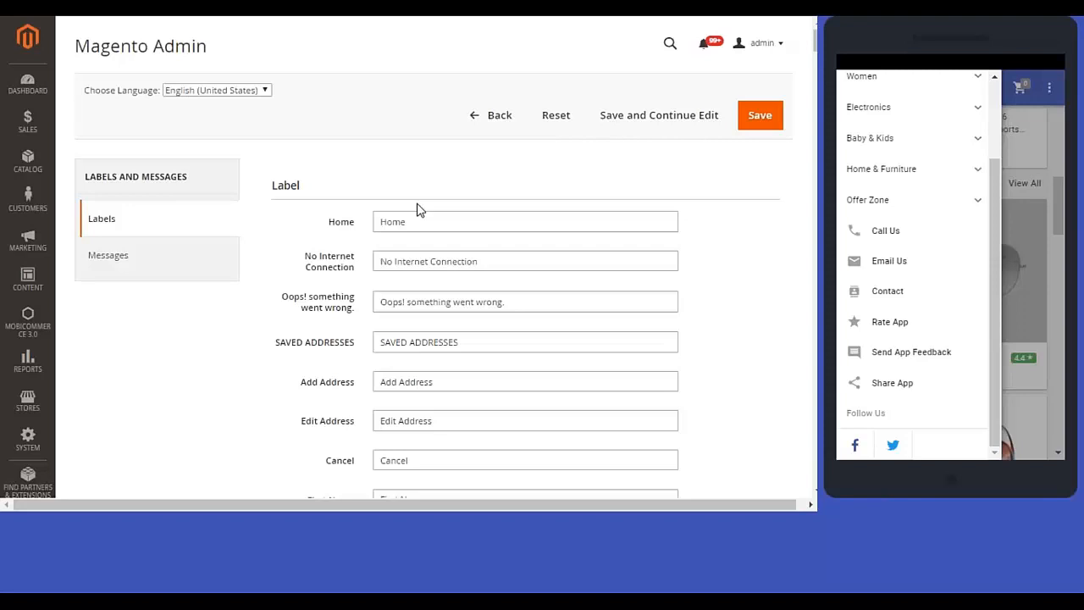
left_click(1015, 201)
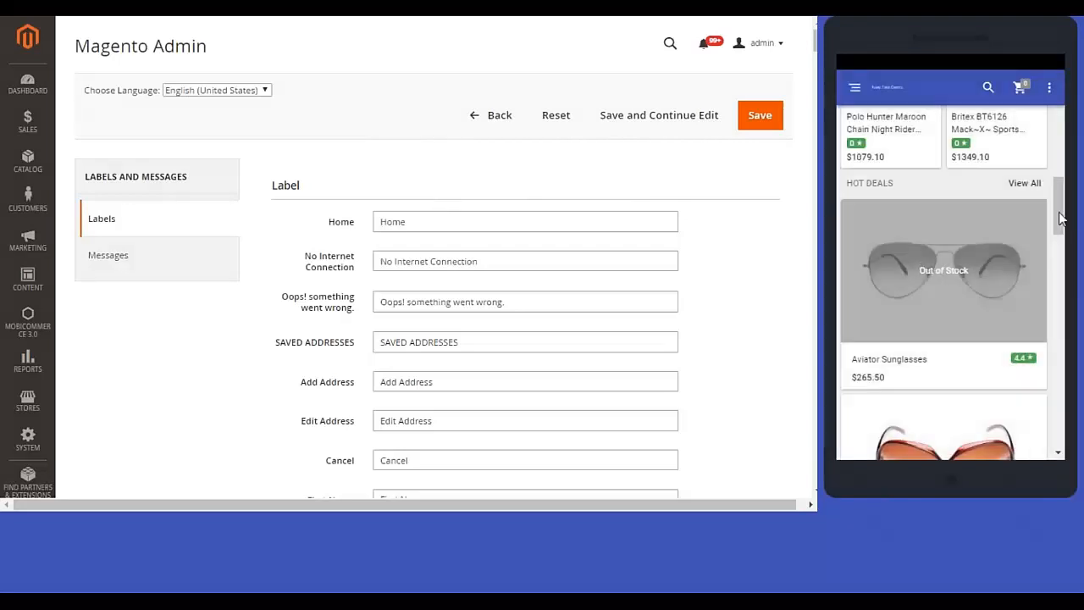
left_click_drag(1059, 223, 1019, 127)
scroll(1021, 130, "up", 3)
left_click(989, 88)
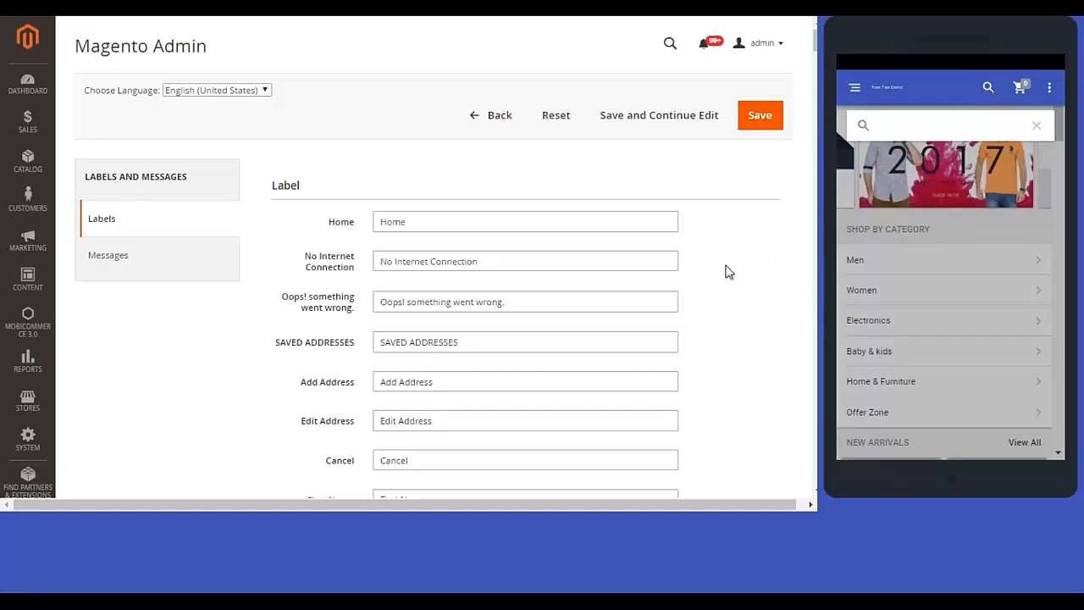
Review the Messages and Labels sections of the app texts and close the search bar in the app preview.
left_click(158, 261)
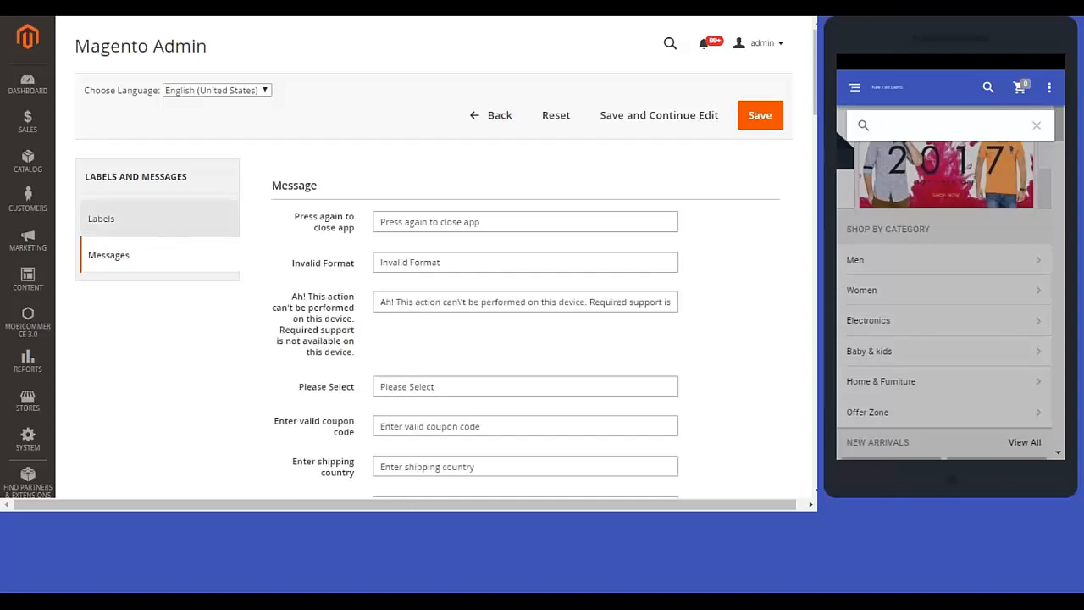
left_click(164, 243)
left_click(156, 259)
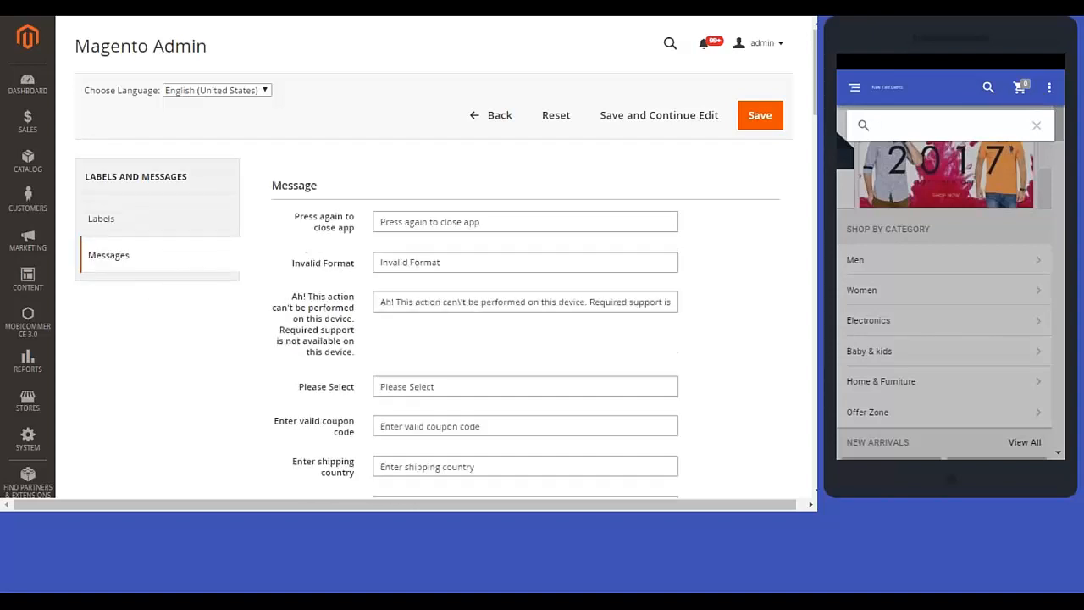
left_click(155, 239)
left_click(393, 222)
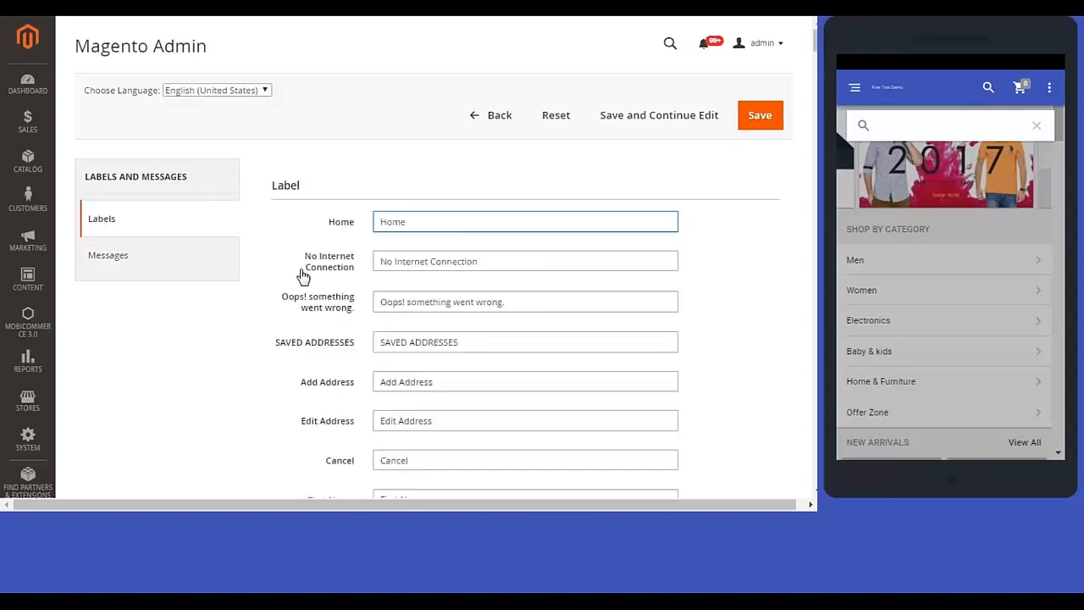
left_click(934, 203)
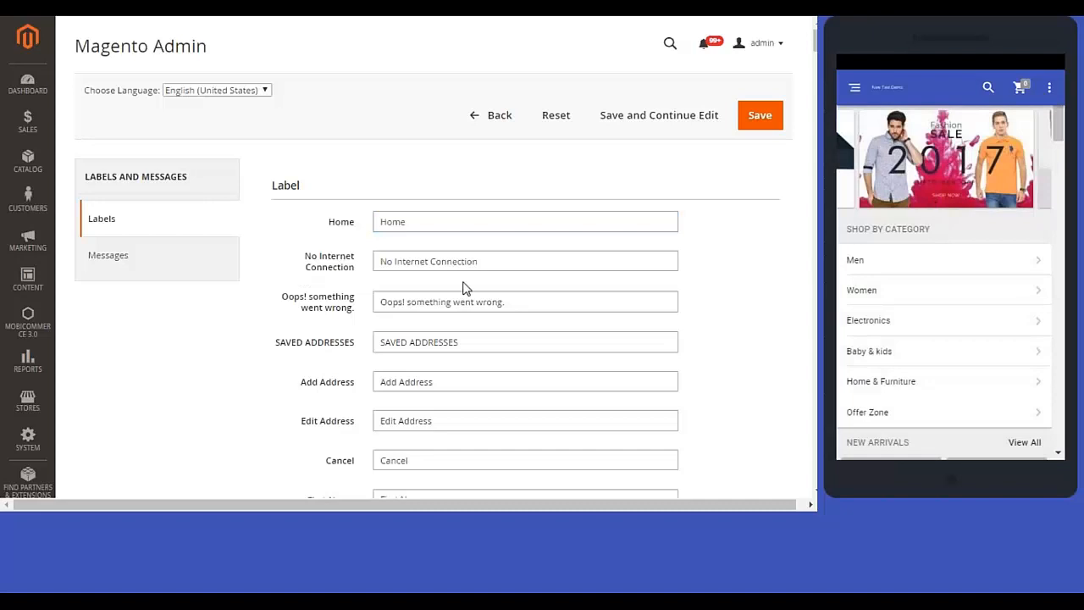
View the language choices for the labels and the MobiCommerce 3.0 menu entries without changing anything.
left_click(237, 91)
left_click(239, 103)
left_click(34, 326)
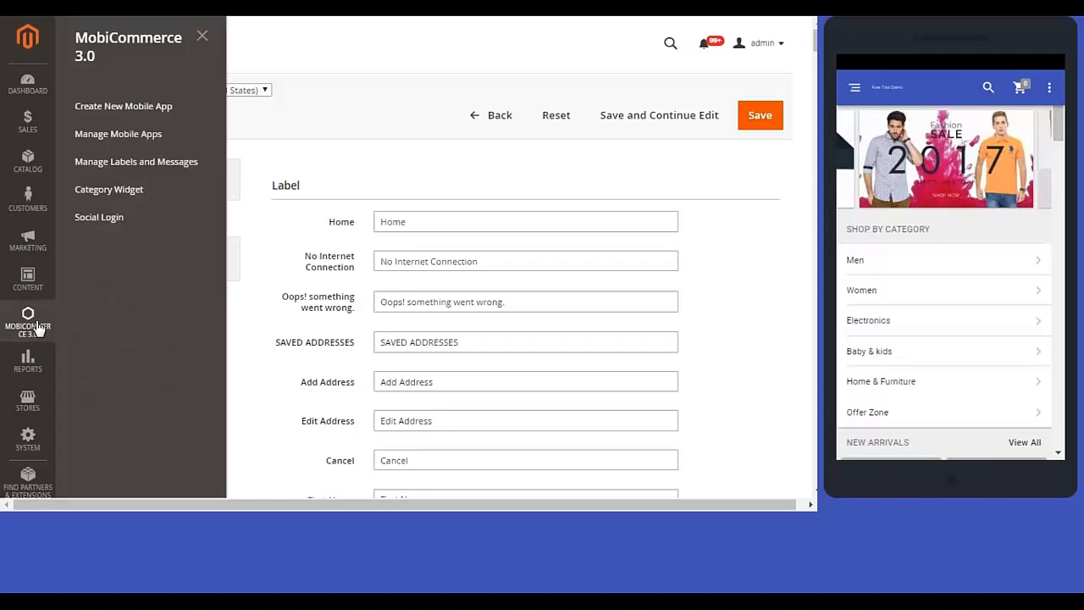
left_click(365, 158)
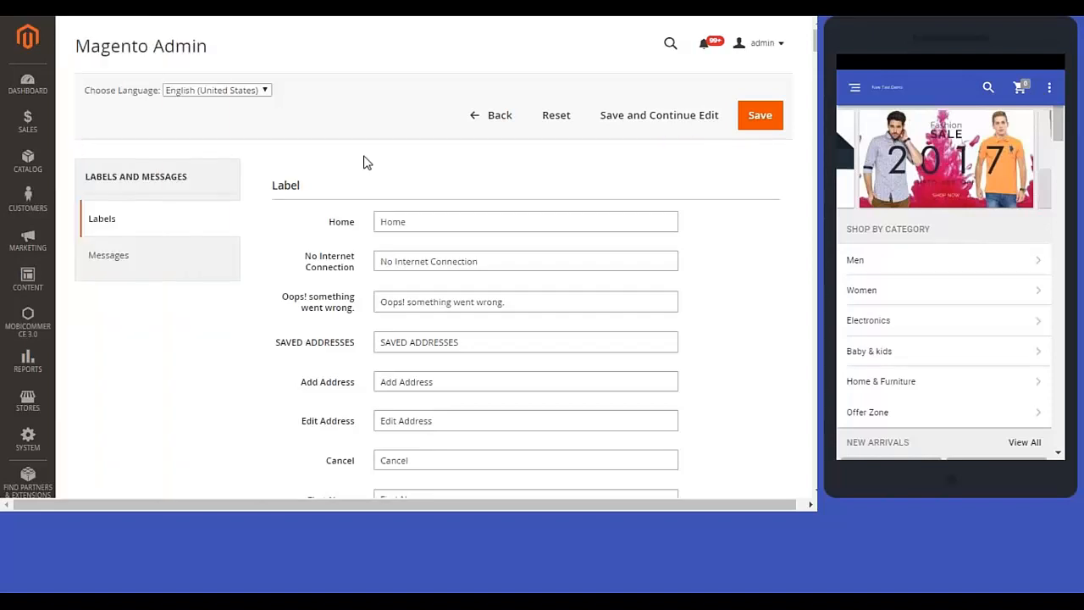